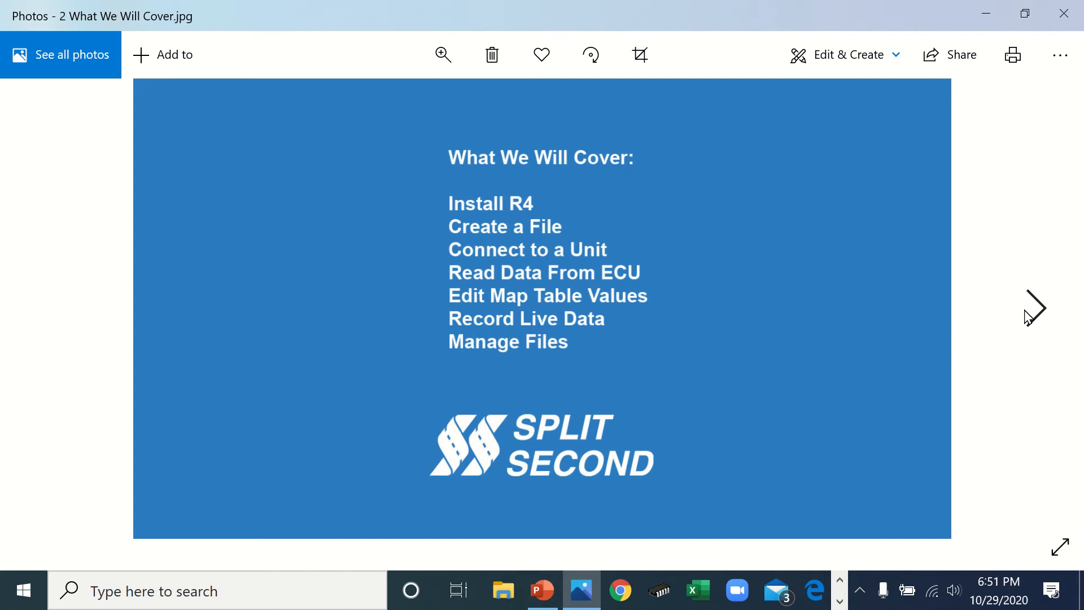
- Move on to the next slide, minimize the slide viewer, and launch the SETUP application from the Downloads folder
{"action": "left_click", "coordinate": [1033, 308]}
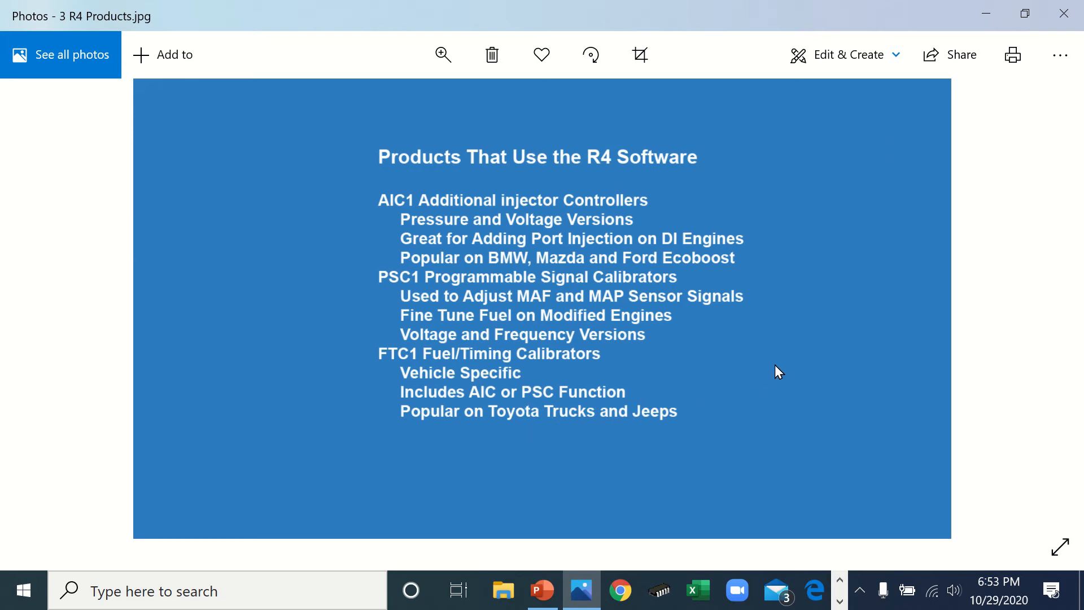
{"action": "left_click", "coordinate": [988, 14]}
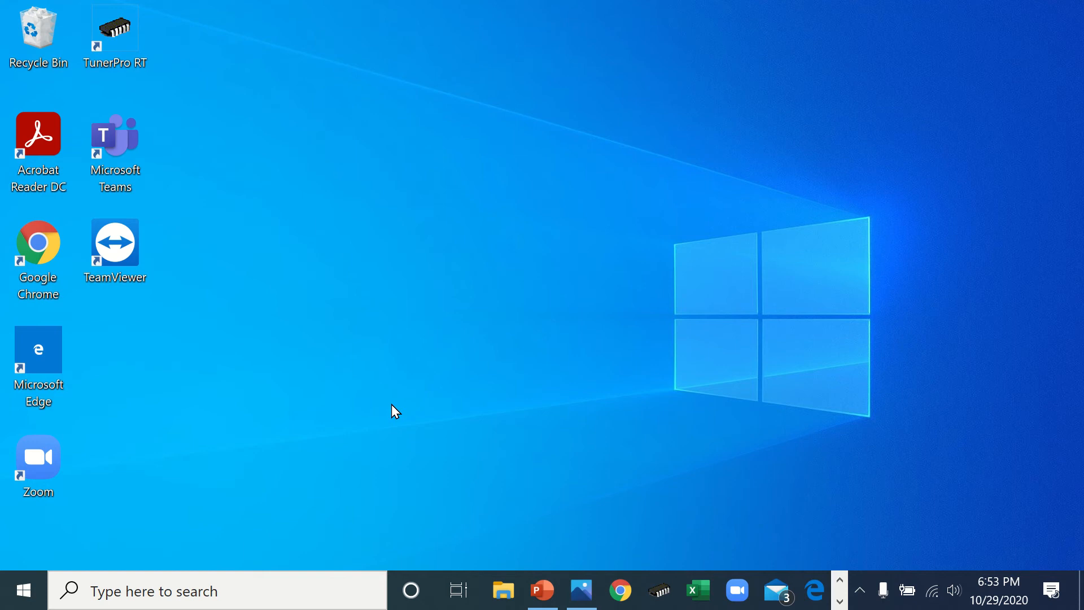
{"action": "left_click", "coordinate": [504, 591]}
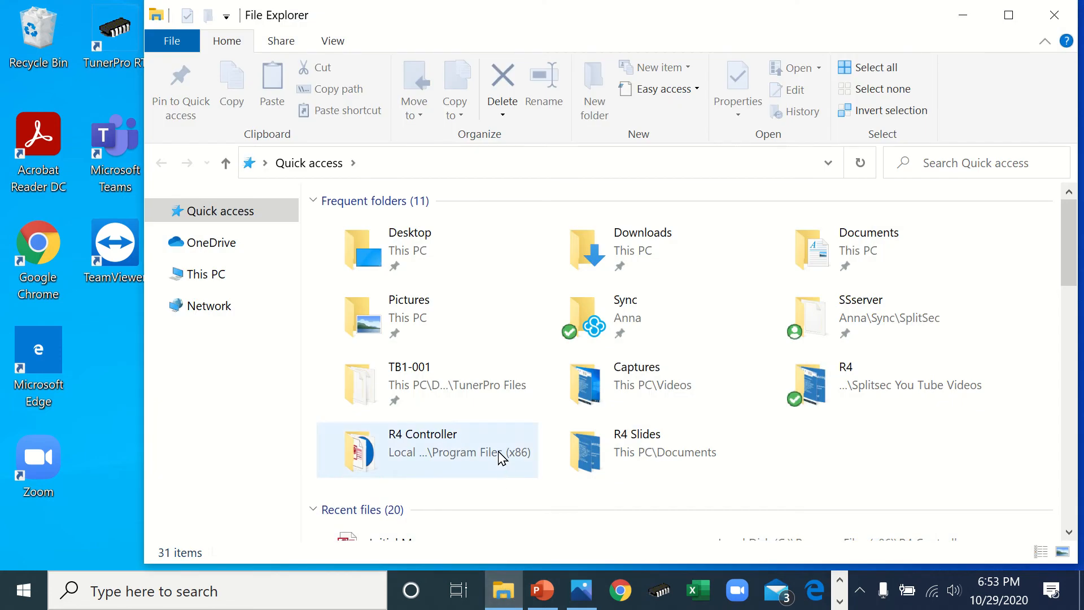
{"action": "left_click", "coordinate": [160, 274]}
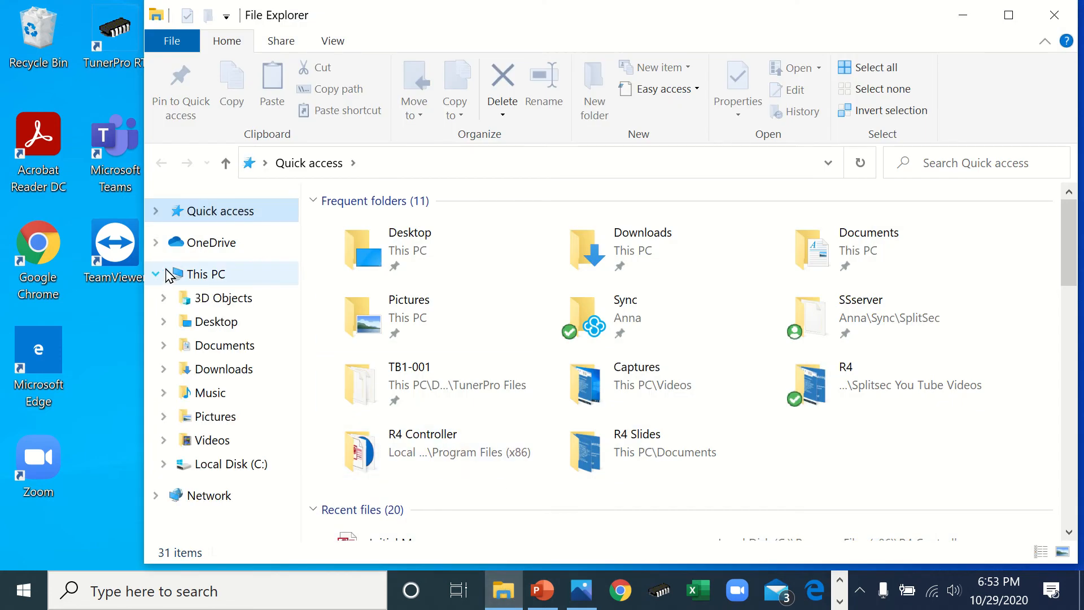
{"action": "left_click", "coordinate": [221, 373]}
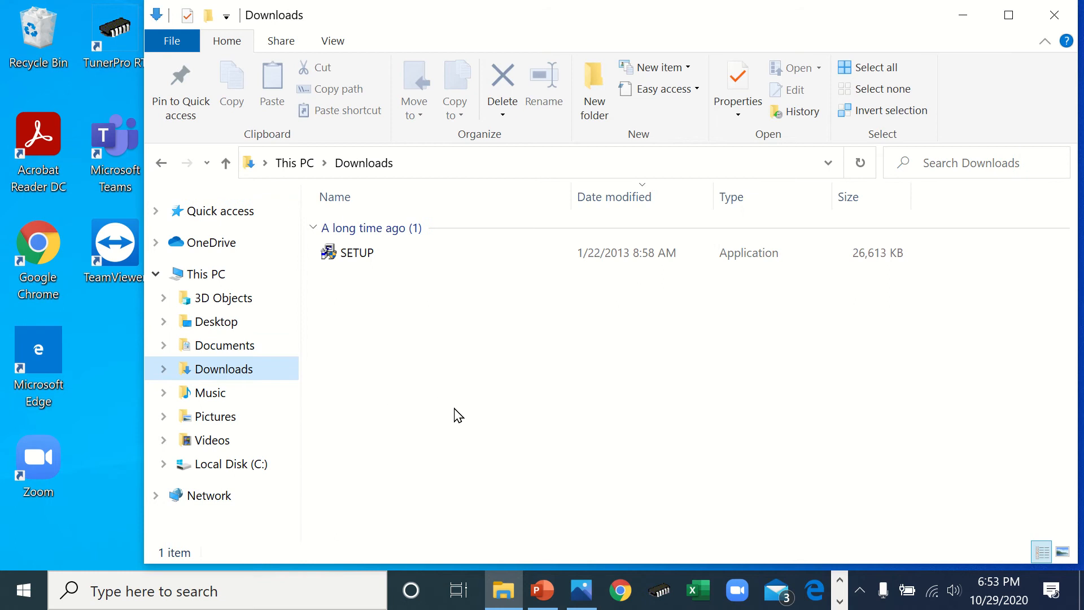
{"action": "double_click", "coordinate": [356, 255]}
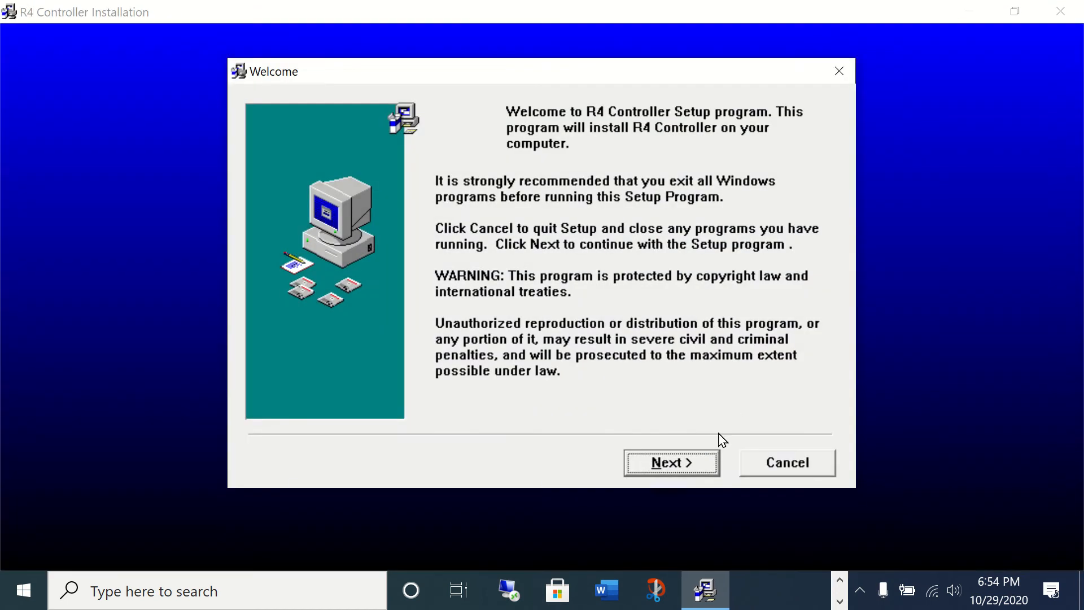
- Install R4 Controller with the default setup options, finish the installer, and minimize the Downloads folder window
{"action": "left_click", "coordinate": [678, 471]}
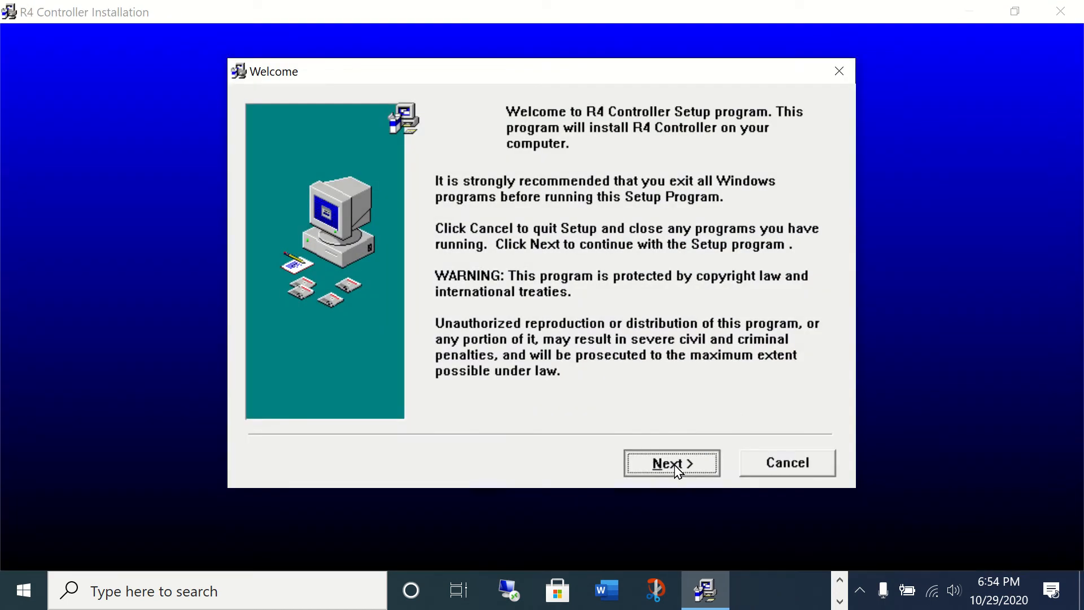
{"action": "left_click", "coordinate": [677, 470]}
{"action": "left_click", "coordinate": [678, 469]}
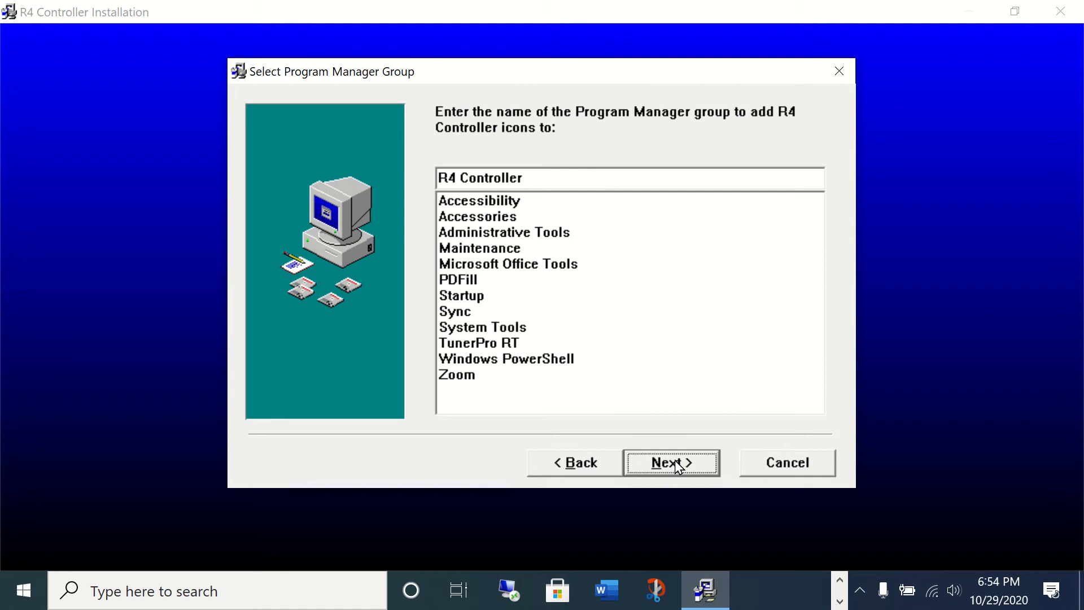
{"action": "left_click", "coordinate": [677, 464]}
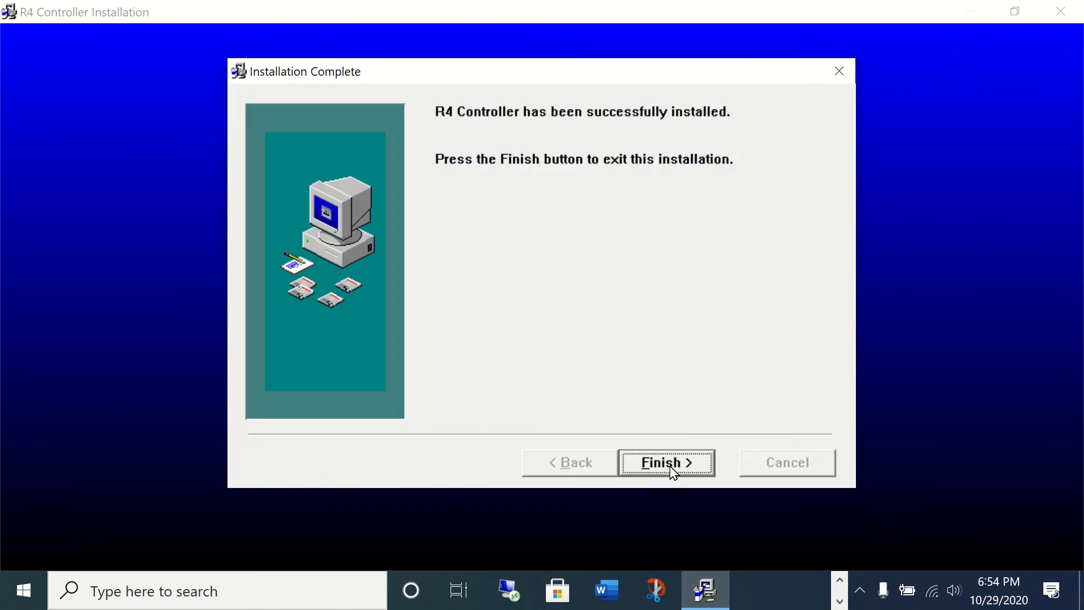
{"action": "left_click", "coordinate": [671, 467]}
{"action": "left_click", "coordinate": [971, 12]}
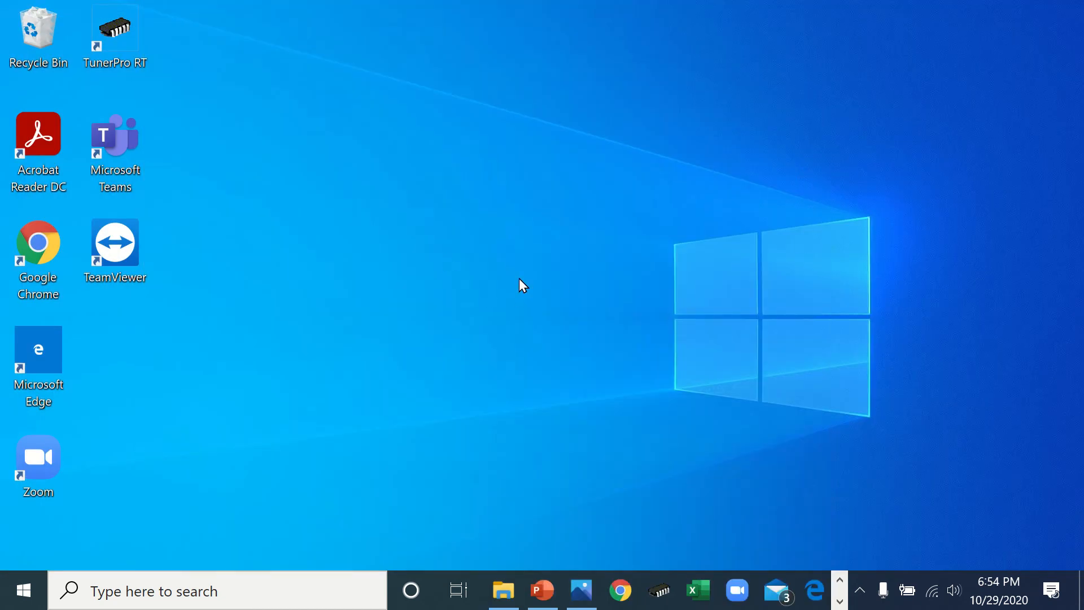
- Start a new desktop shortcut that targets the r4 file in the R4 Controller folder under Program Files (x86) on Local Disk (C:)
{"action": "right_click", "coordinate": [455, 283]}
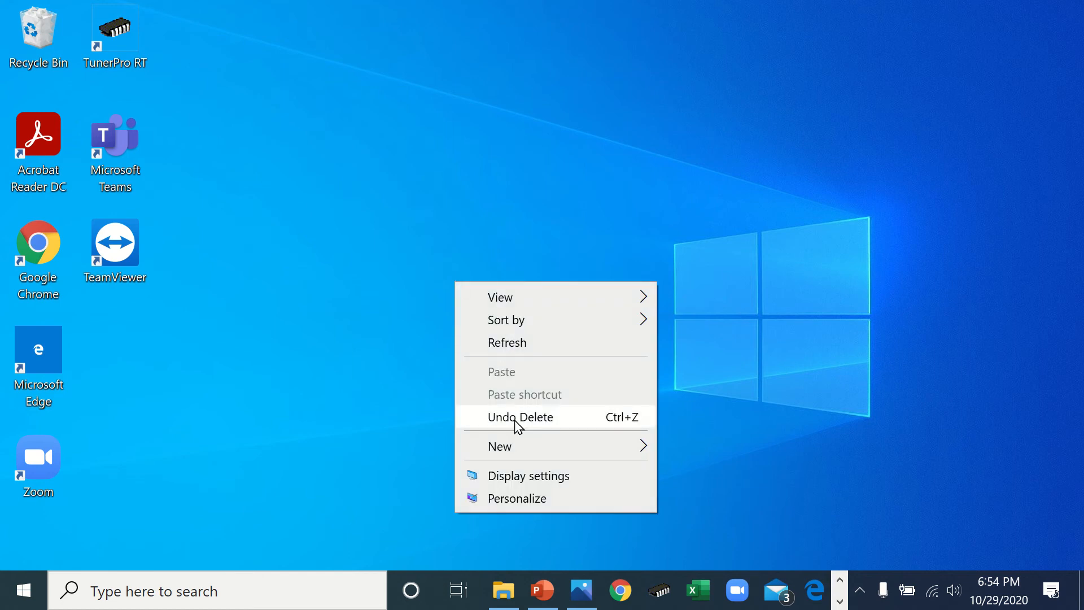
{"action": "mouse_move", "coordinate": [529, 447]}
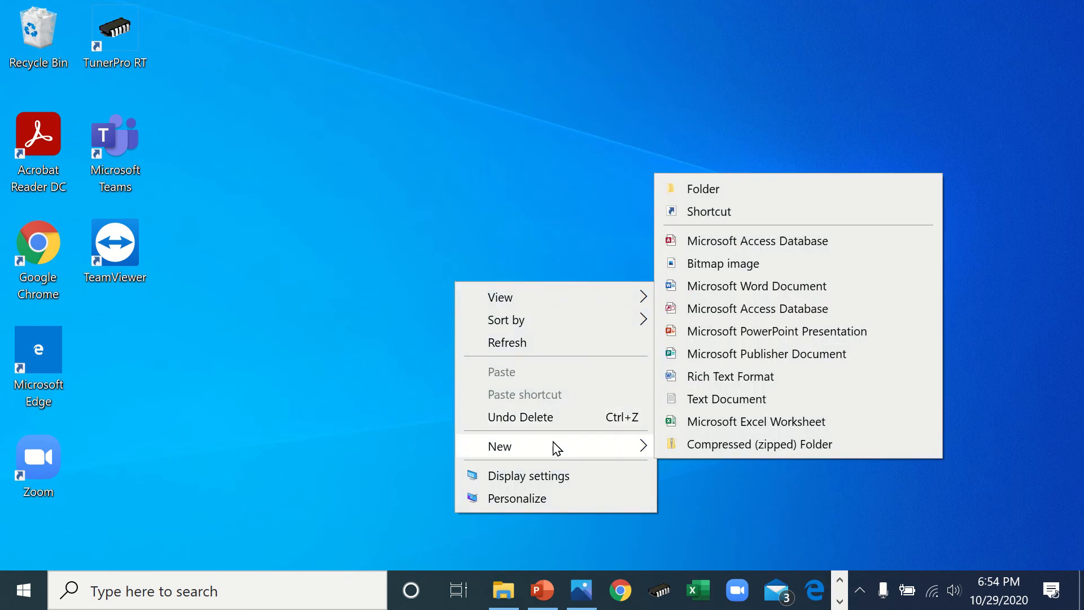
{"action": "left_click", "coordinate": [709, 213]}
{"action": "left_click", "coordinate": [707, 286]}
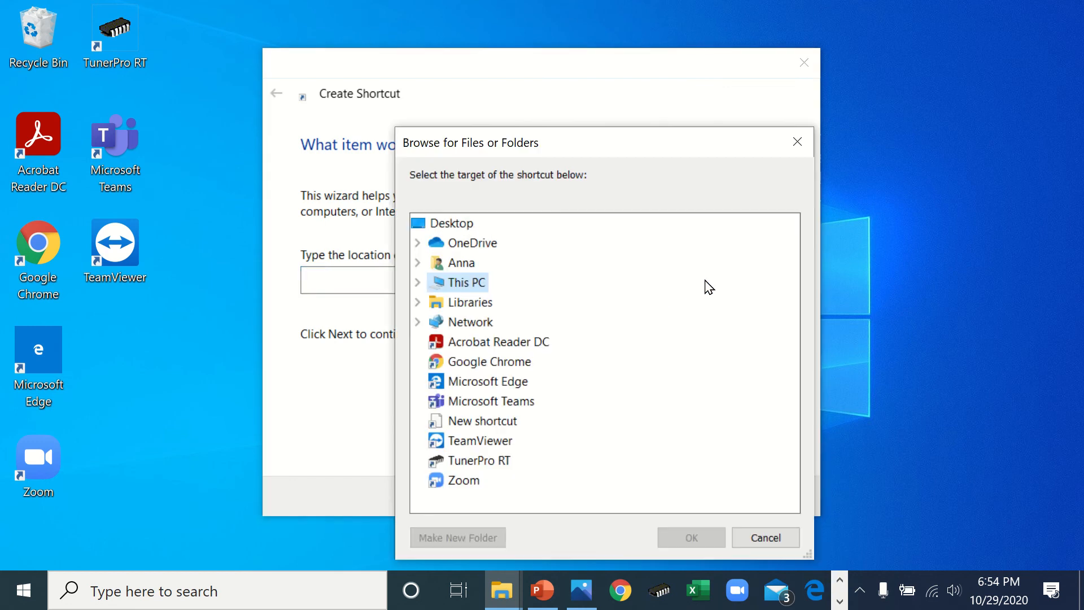
{"action": "double_click", "coordinate": [453, 285]}
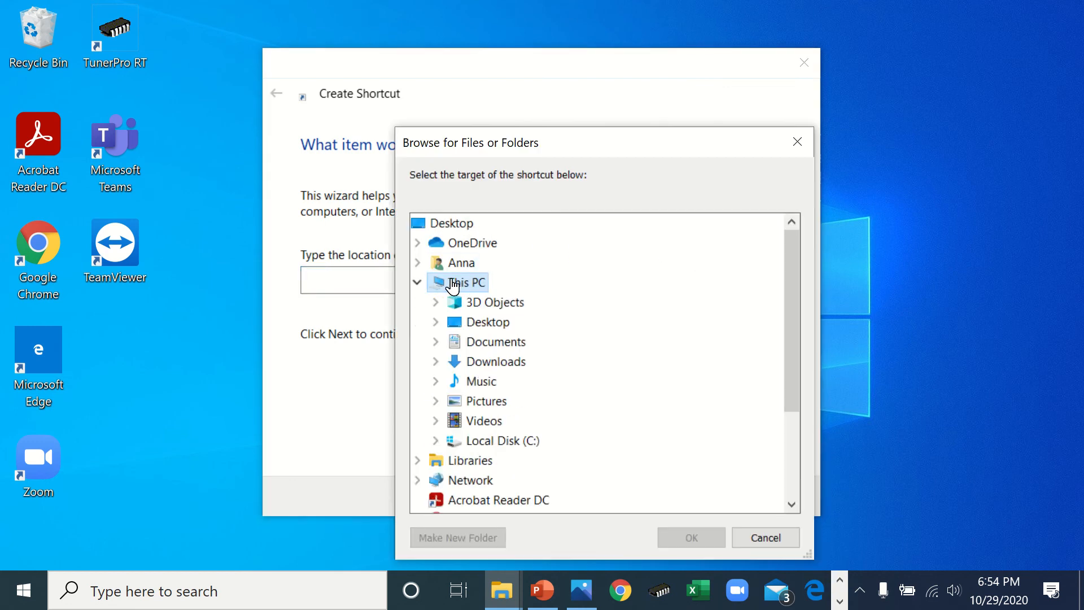
{"action": "double_click", "coordinate": [506, 445]}
{"action": "double_click", "coordinate": [536, 445]}
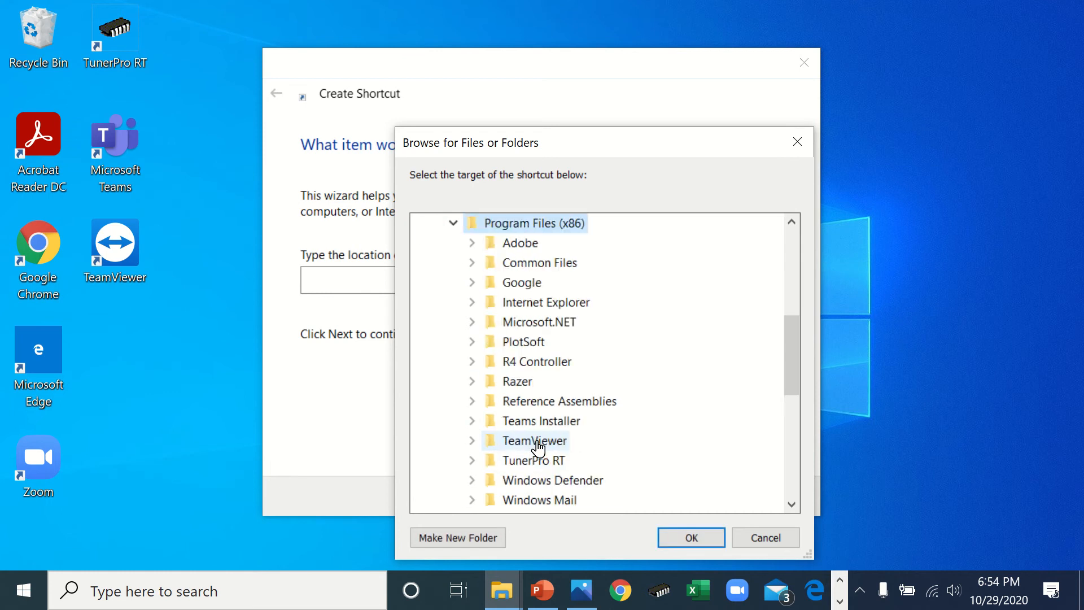
{"action": "double_click", "coordinate": [555, 365]}
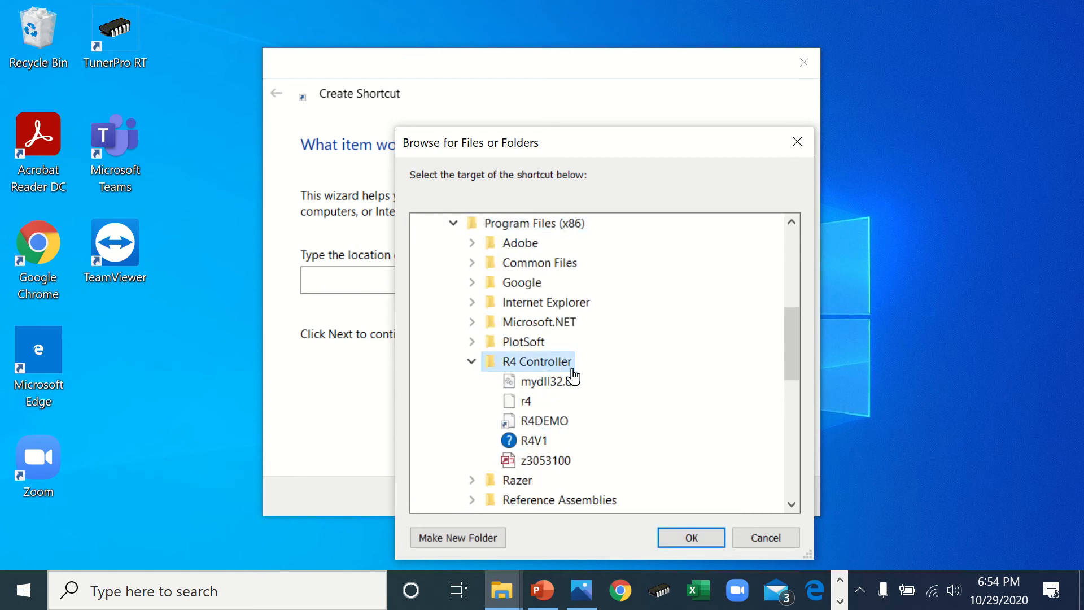
{"action": "left_click", "coordinate": [524, 403]}
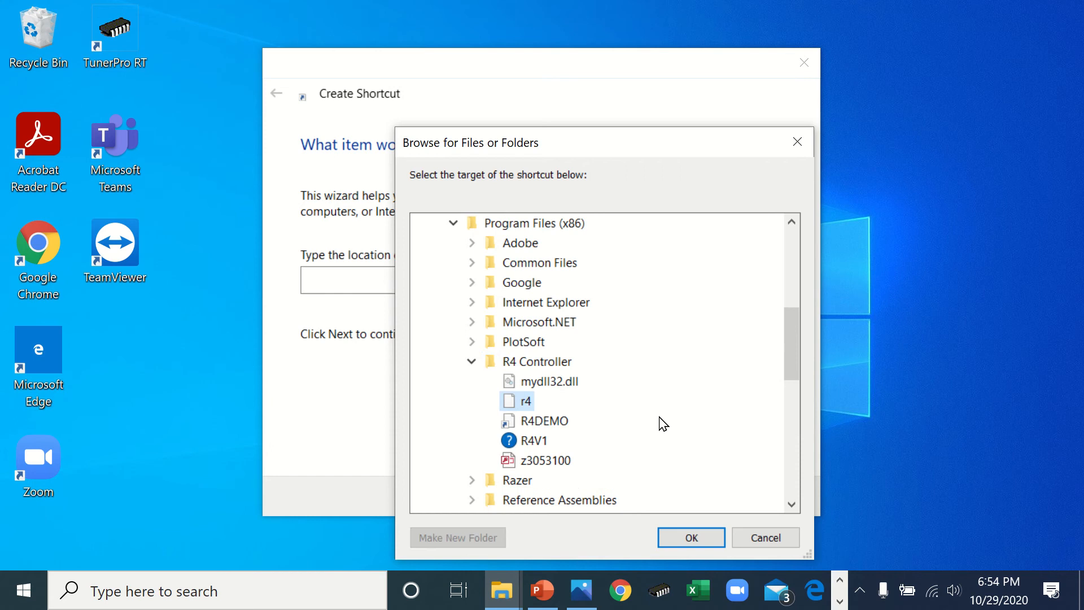
{"action": "left_click", "coordinate": [695, 537]}
- Finish the shortcut with the name r4 and place its icon below TeamViewer on the desktop
{"action": "left_click", "coordinate": [698, 496]}
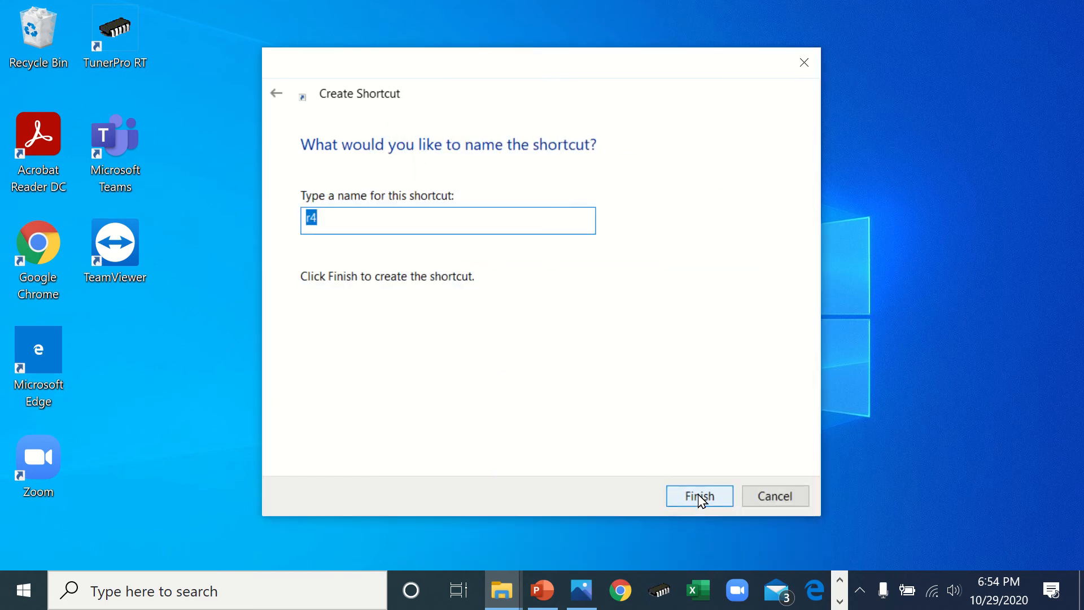
{"action": "left_click", "coordinate": [699, 497]}
{"action": "left_click_drag", "start_coordinate": [506, 350], "coordinate": [122, 351]}
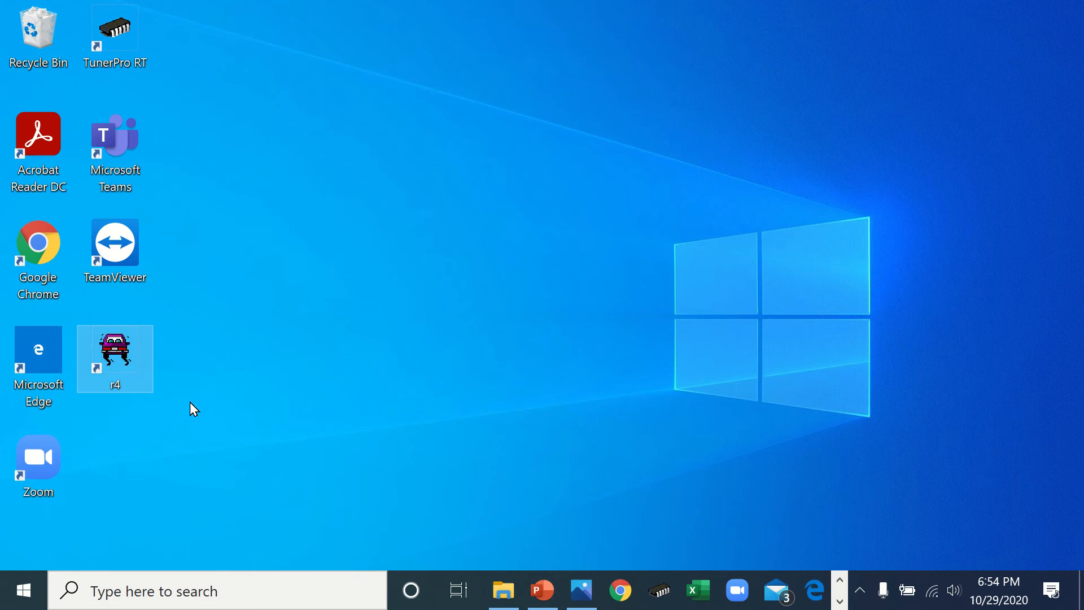
- Launch R4 from its desktop shortcut and create a new customer database file named Initial Map in the R4 Controller folder
{"action": "double_click", "coordinate": [121, 350]}
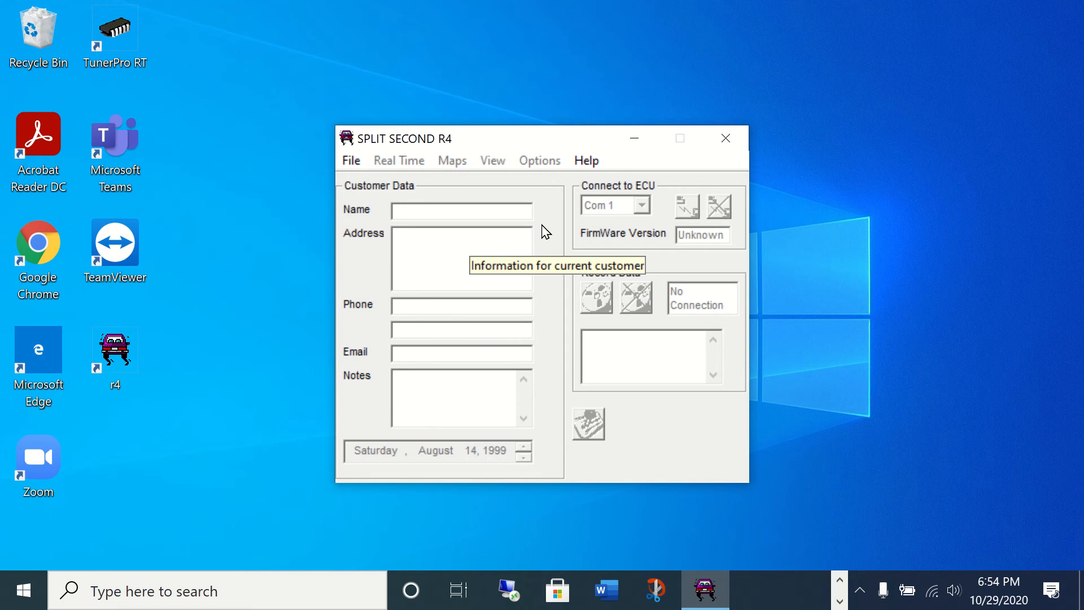
{"action": "left_click", "coordinate": [355, 163]}
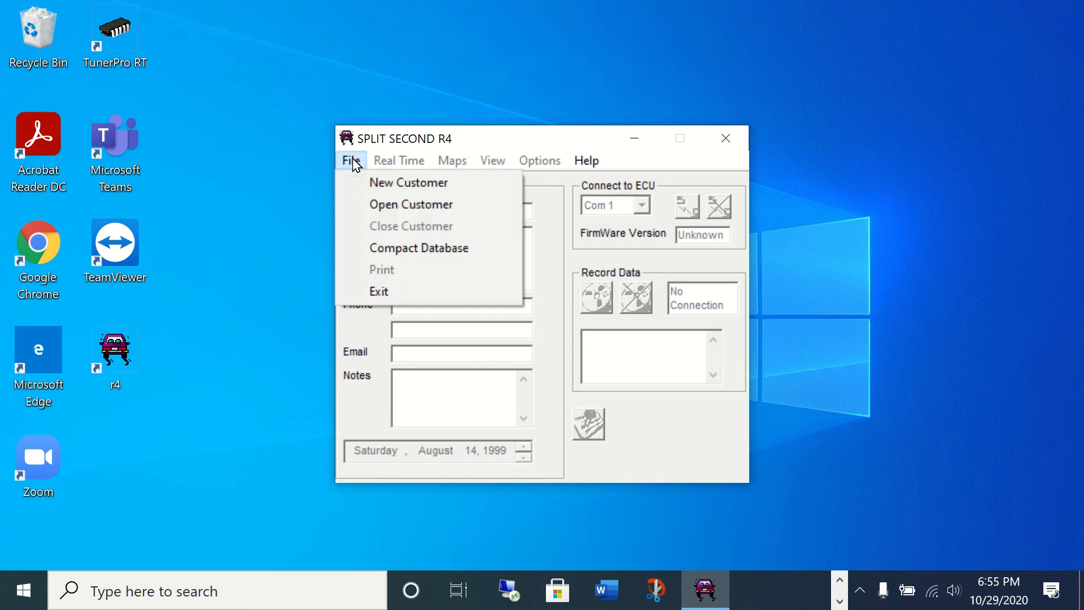
{"action": "left_click", "coordinate": [362, 167]}
{"action": "left_click", "coordinate": [359, 165]}
{"action": "left_click", "coordinate": [358, 167]}
{"action": "left_click", "coordinate": [356, 169]}
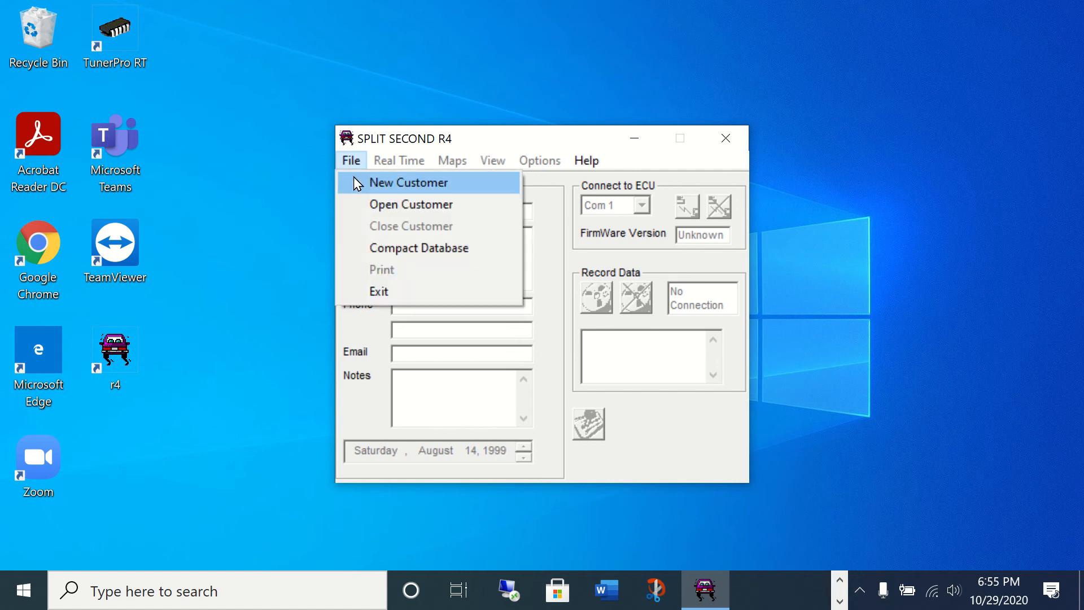
{"action": "left_click", "coordinate": [384, 185]}
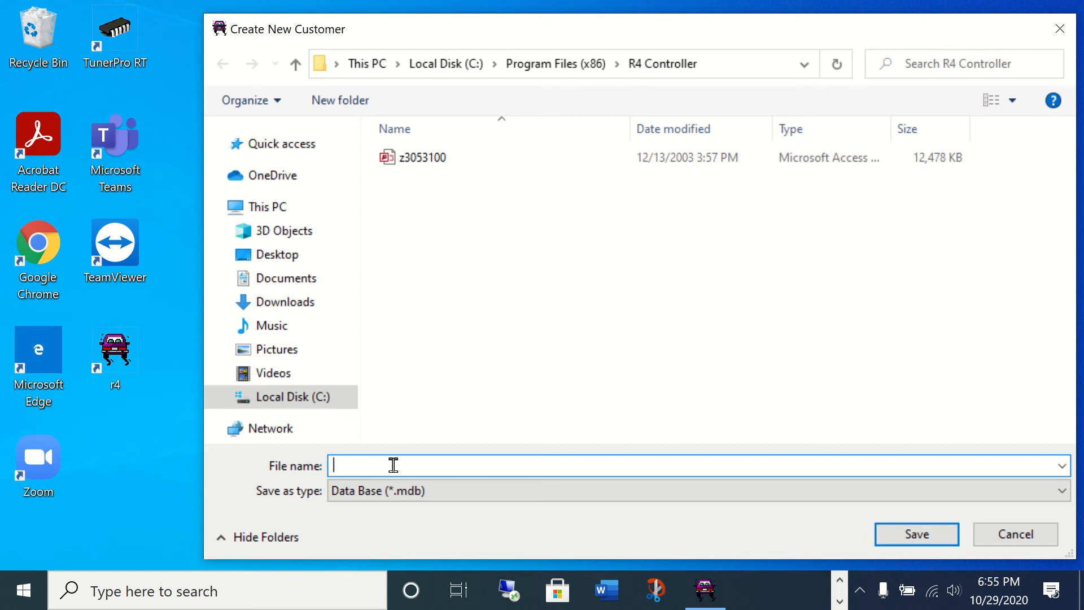
{"action": "type", "text": "Initial Map"}
{"action": "left_click", "coordinate": [917, 534]}
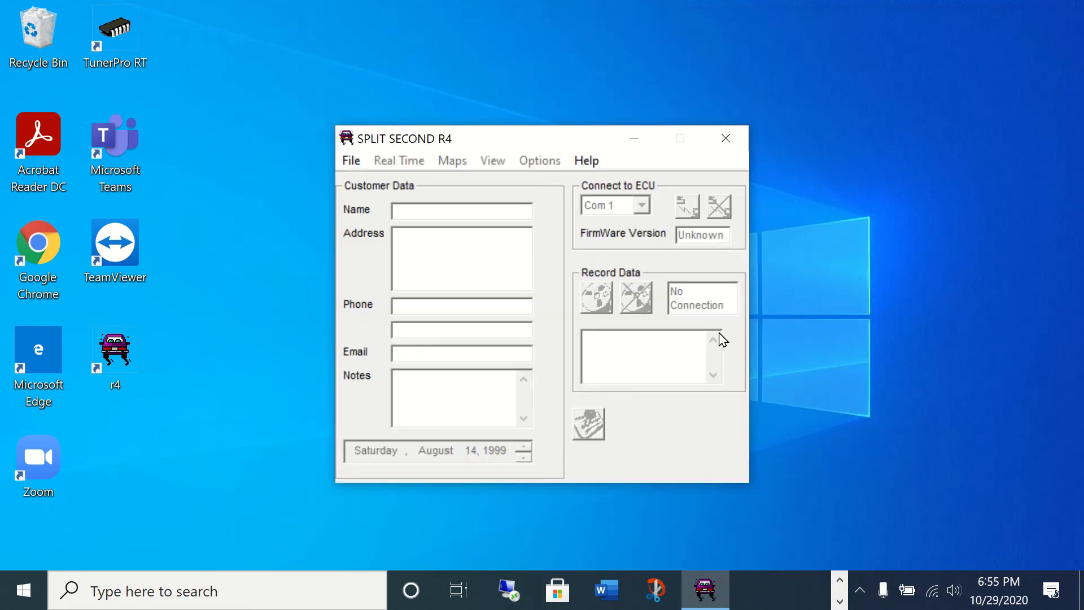
- Open the Initial Map customer database from the R4 Controller folder
{"action": "left_click", "coordinate": [352, 160]}
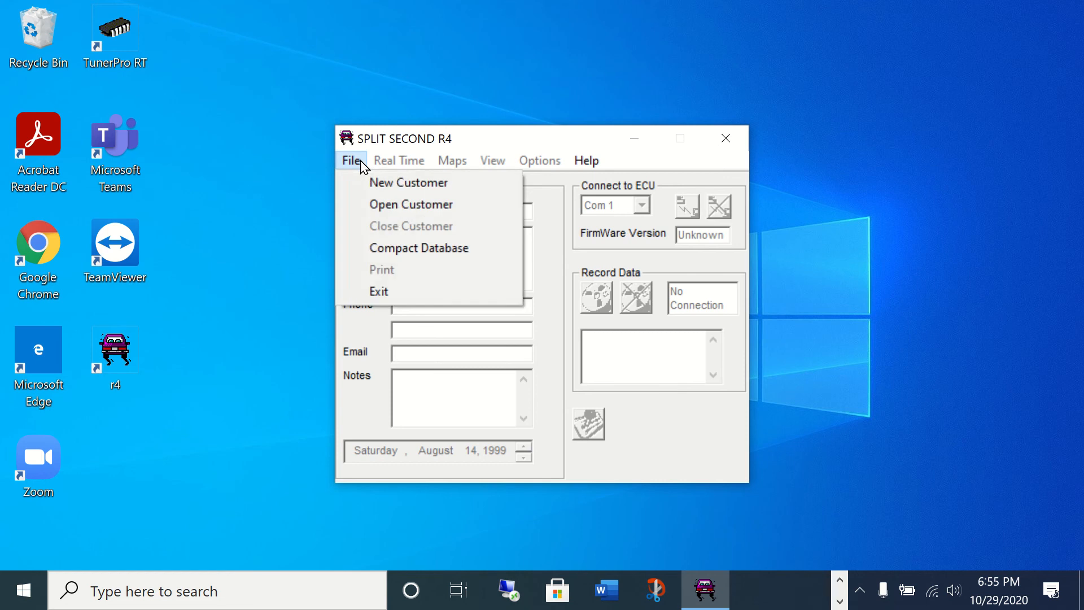
{"action": "left_click", "coordinate": [377, 182]}
{"action": "left_click", "coordinate": [351, 160]}
{"action": "left_click", "coordinate": [361, 200]}
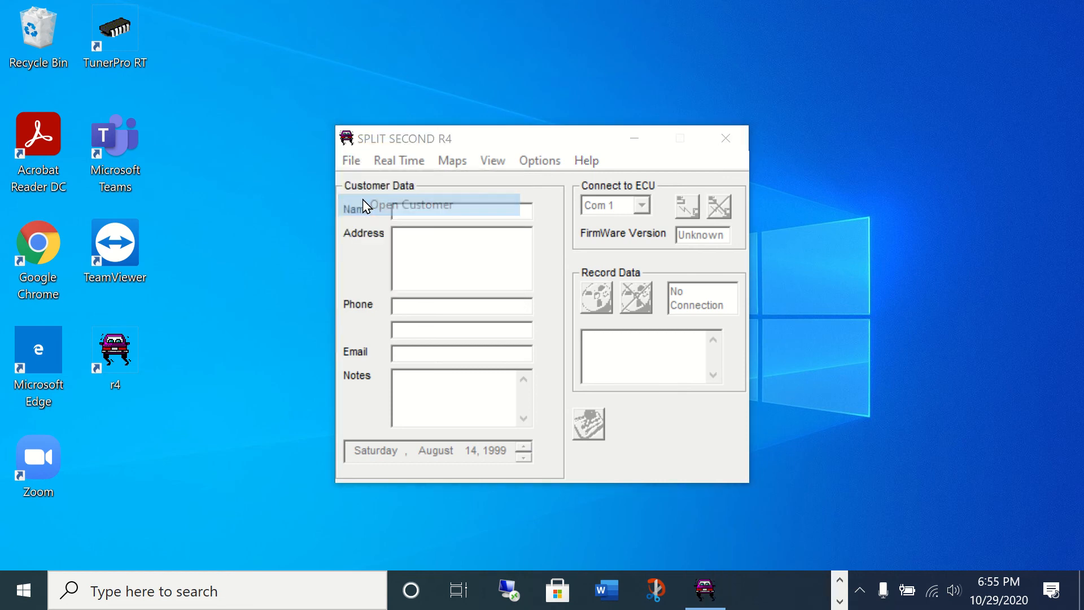
{"action": "left_click", "coordinate": [447, 158]}
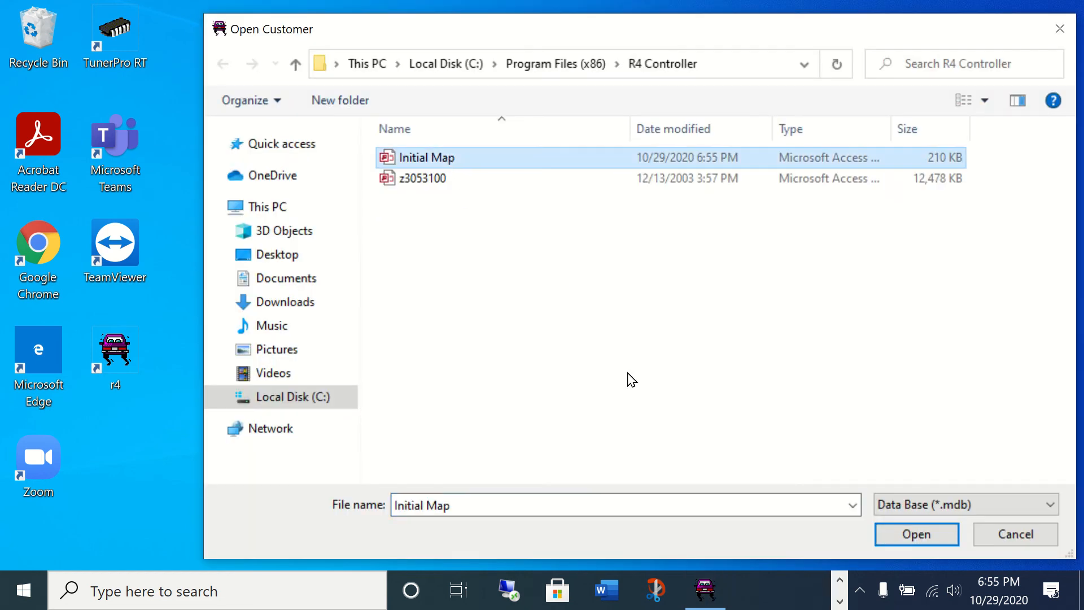
{"action": "left_click", "coordinate": [914, 535]}
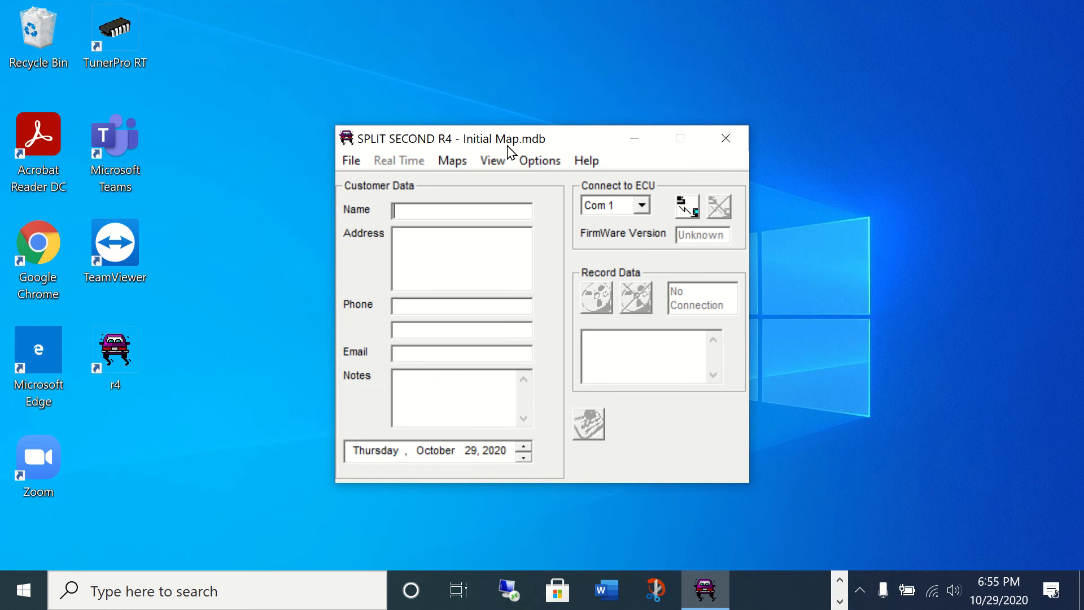
- Set the display mode to Voltage in the System Settings and close them
{"action": "left_click", "coordinate": [539, 160]}
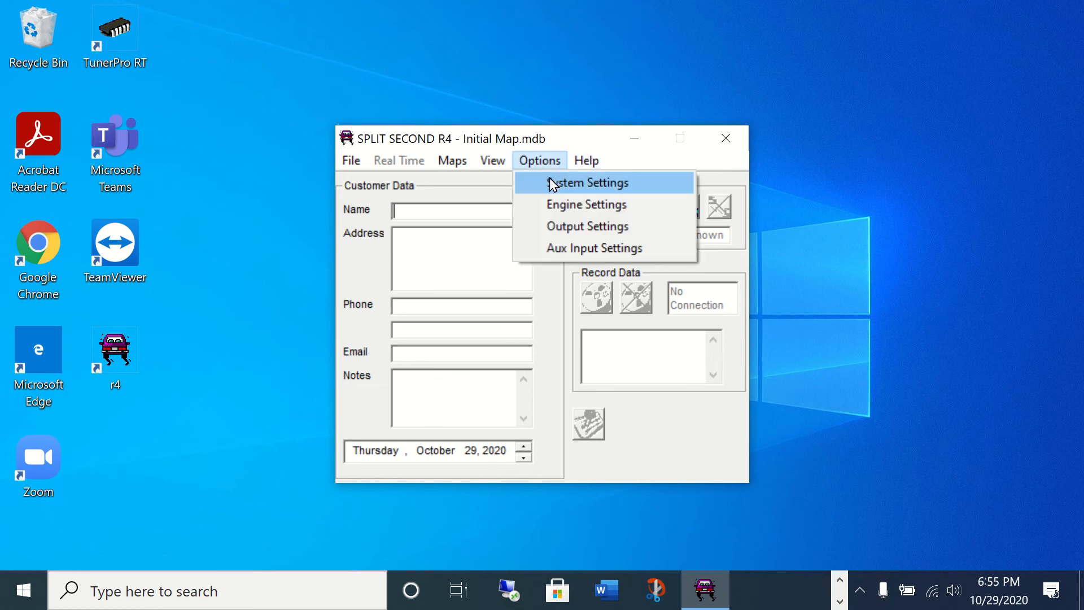
{"action": "left_click", "coordinate": [550, 182]}
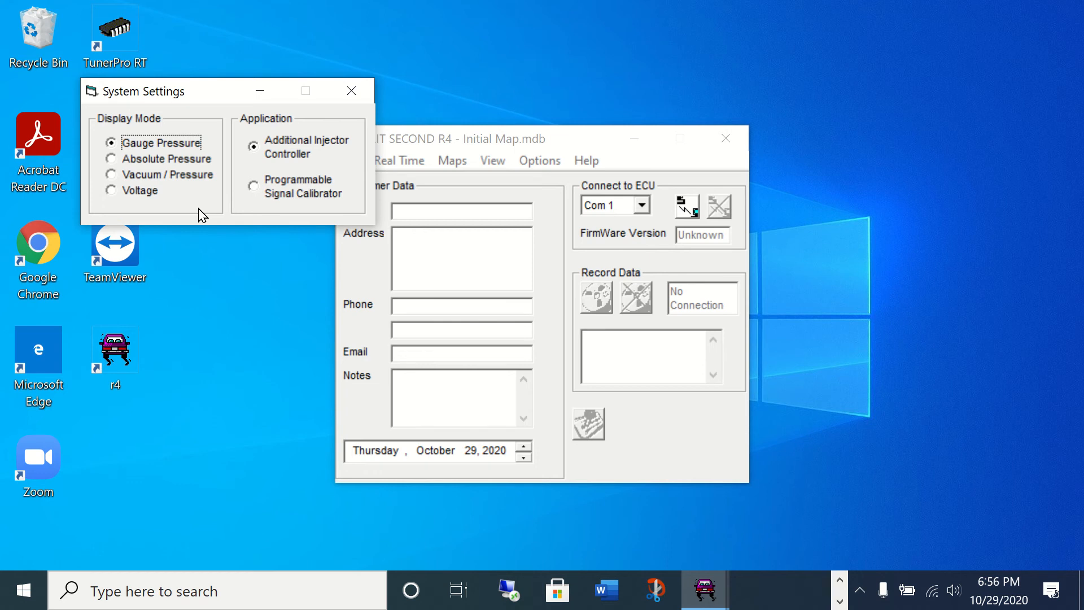
{"action": "left_click", "coordinate": [112, 192]}
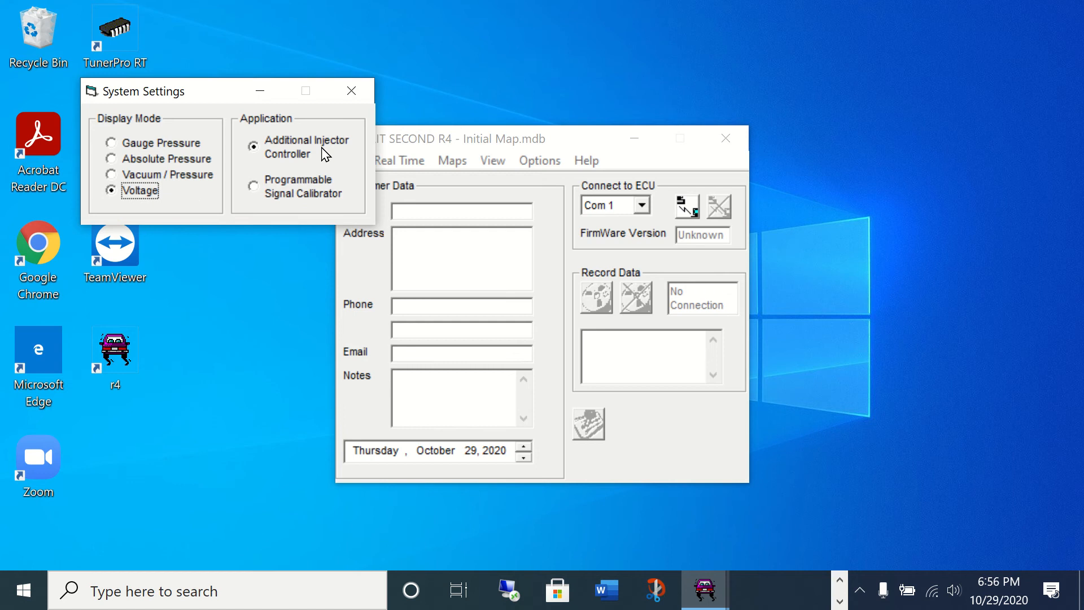
{"action": "left_click", "coordinate": [351, 91]}
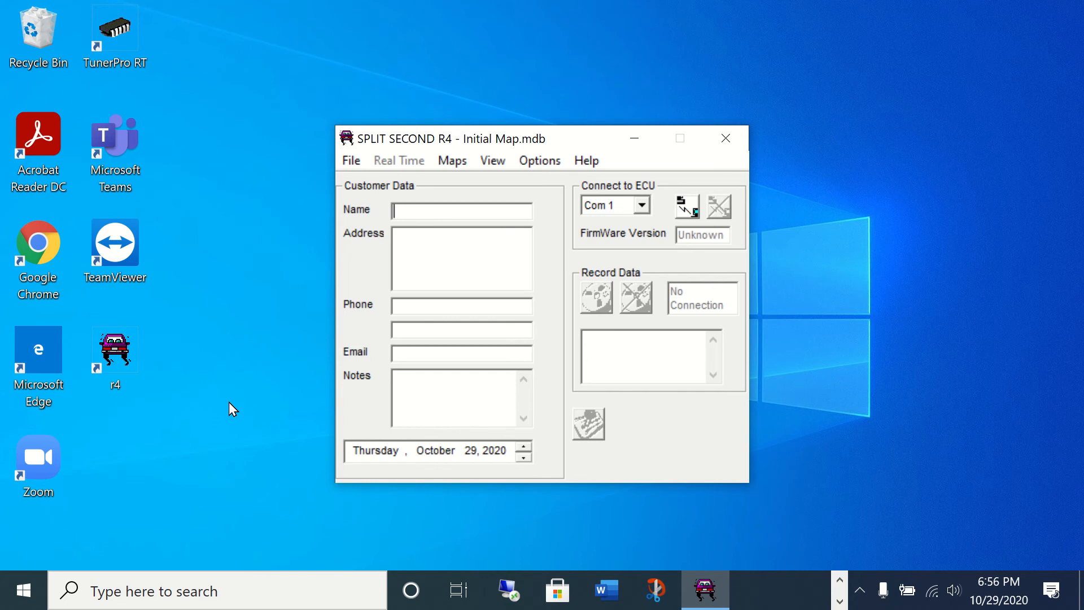
- Search Windows for "dev" and open Device Manager
{"action": "left_click", "coordinate": [25, 591]}
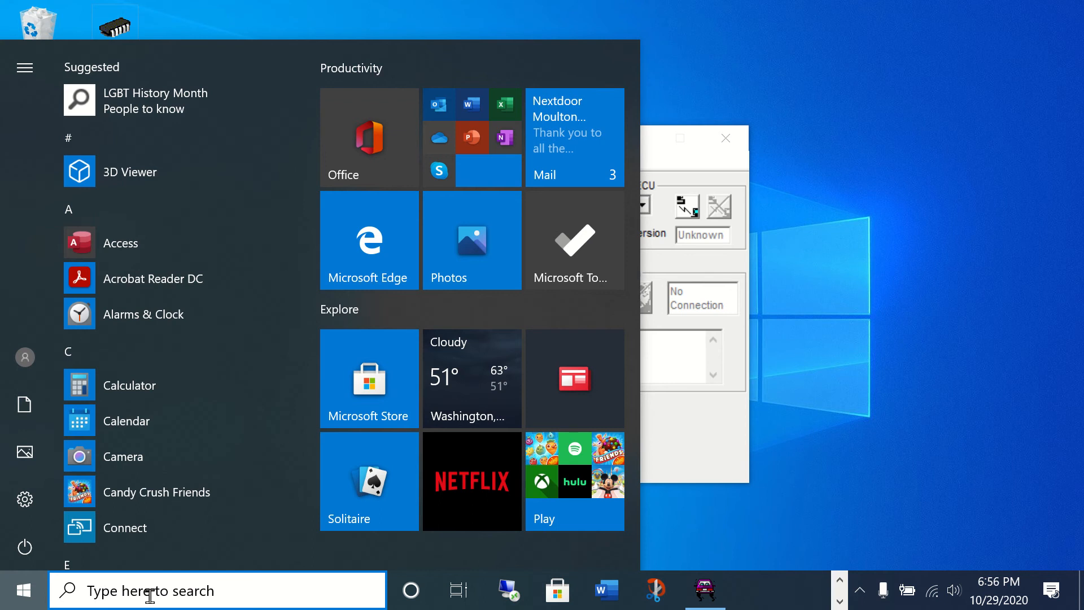
{"action": "left_click", "coordinate": [150, 596]}
{"action": "type", "text": "dev"}
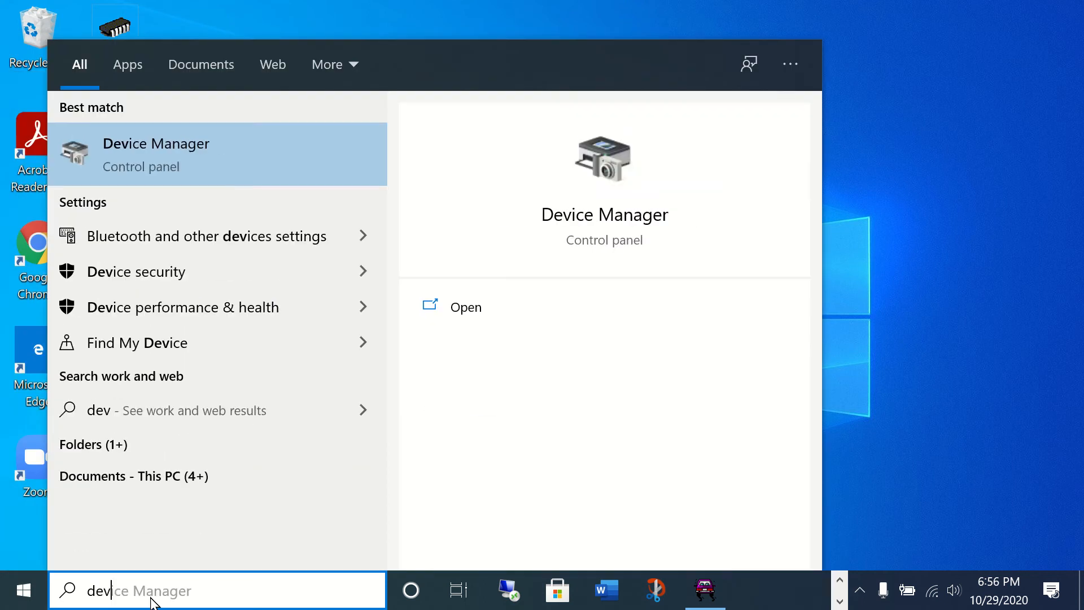
{"action": "left_click", "coordinate": [231, 147]}
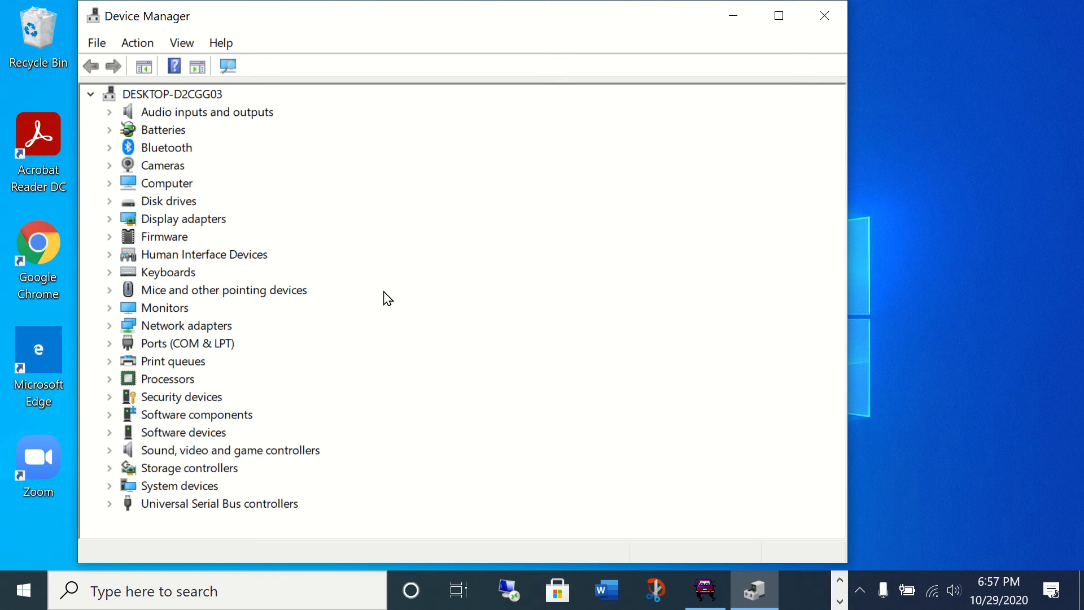
- Expand the Ports (COM & LPT) category and view the picture of a USB adapter that needs a driver in Photos
{"action": "double_click", "coordinate": [225, 346]}
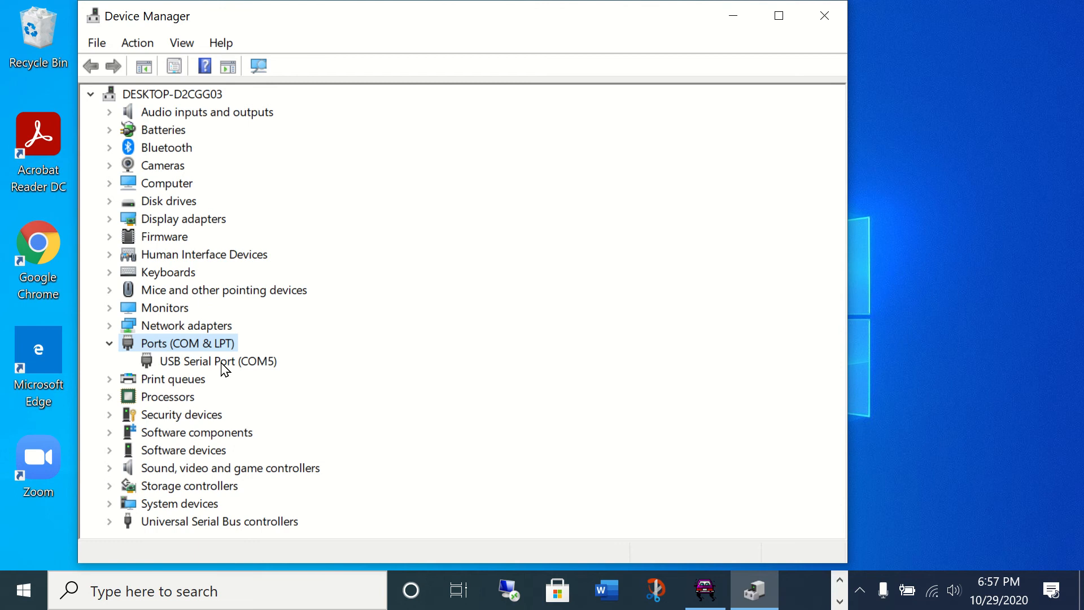
{"action": "left_click", "coordinate": [840, 581]}
{"action": "left_click", "coordinate": [582, 591]}
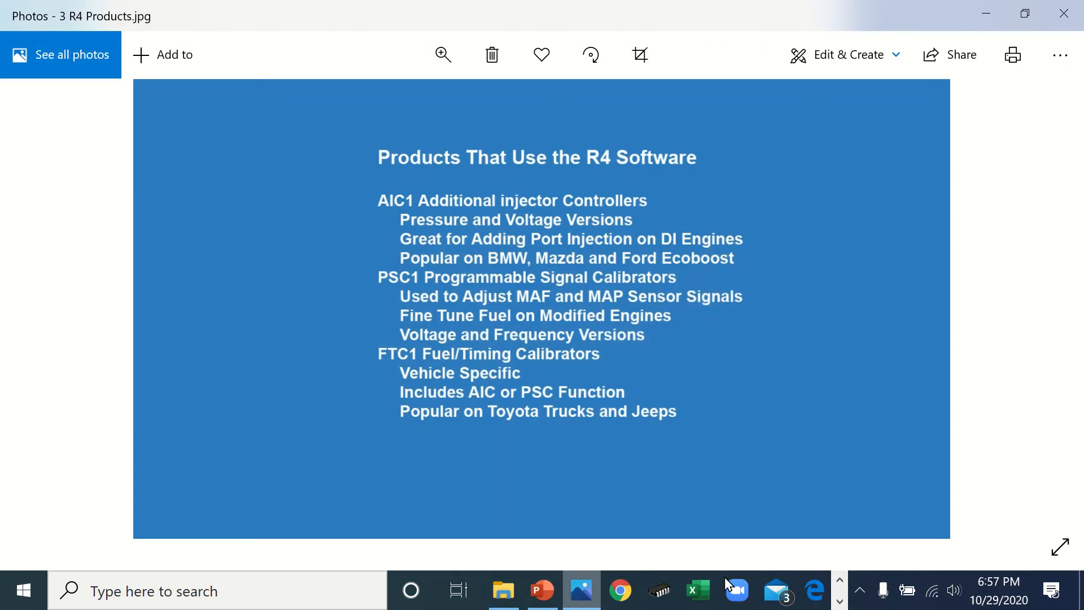
{"action": "left_click", "coordinate": [1036, 307]}
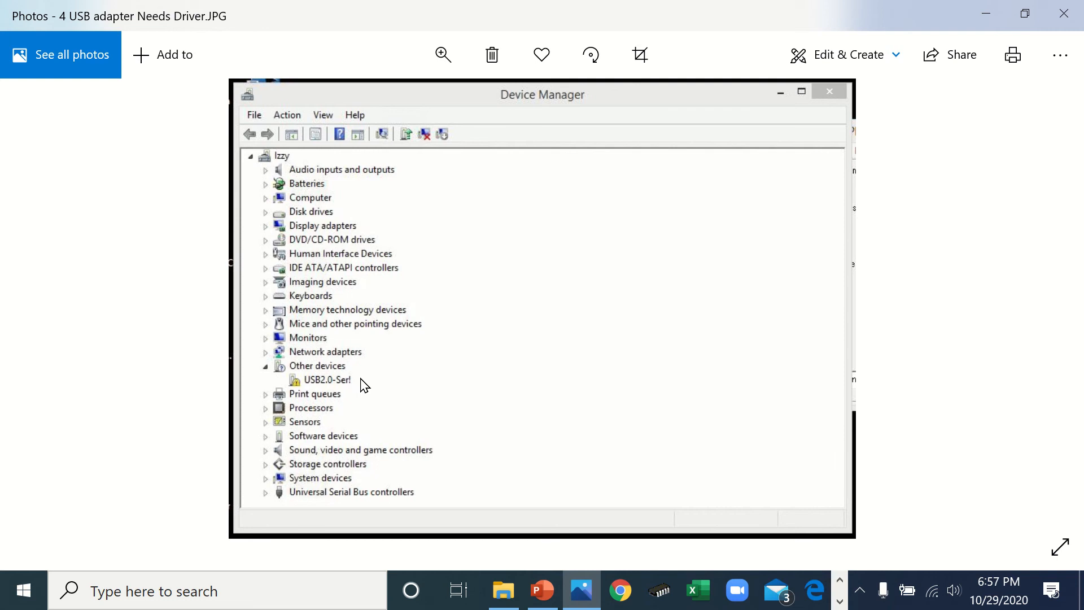
{"action": "left_click", "coordinate": [986, 16]}
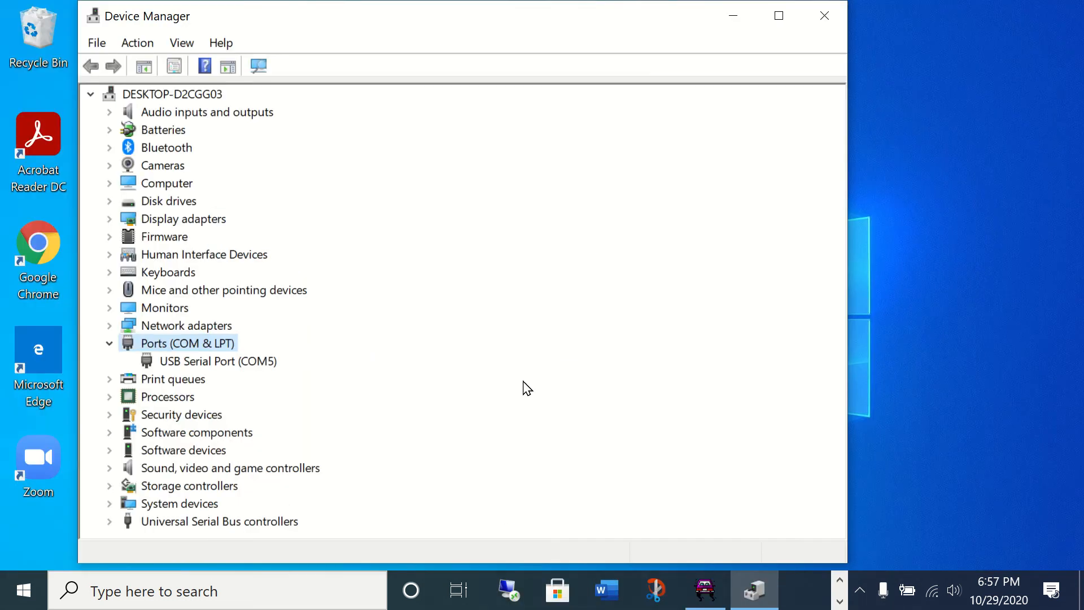
- View the driver update options for the USB serial port without updating it, and close Device Manager
{"action": "right_click", "coordinate": [208, 362]}
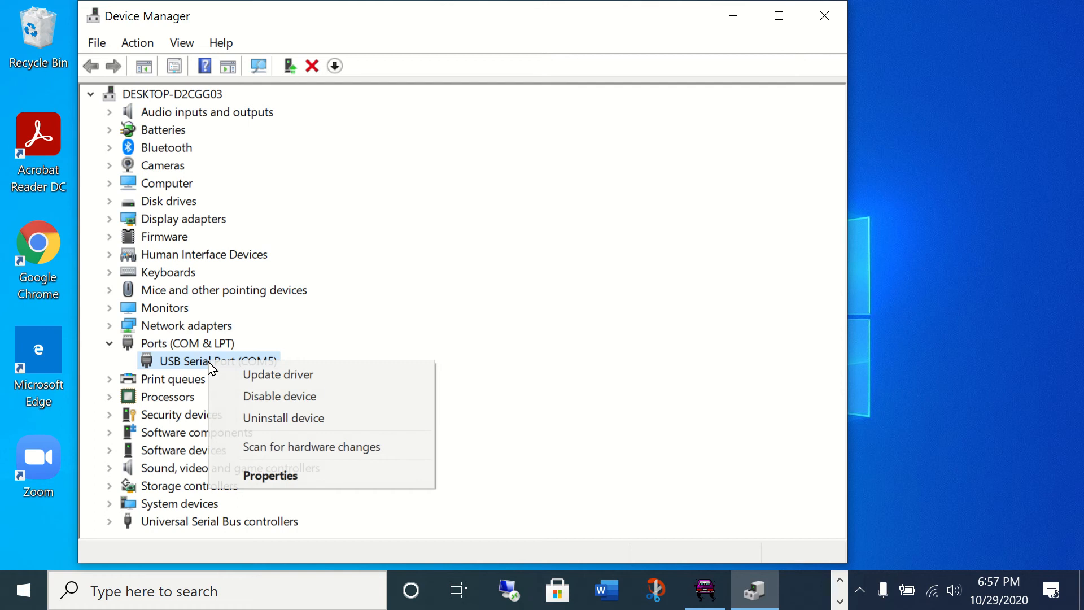
{"action": "left_click", "coordinate": [264, 374]}
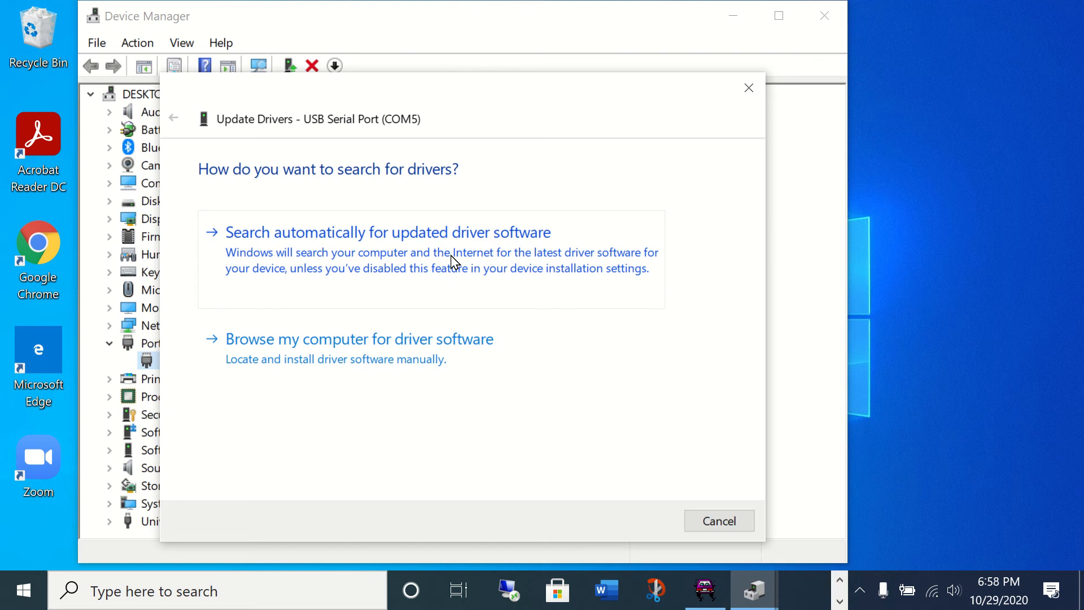
{"action": "left_click", "coordinate": [716, 522]}
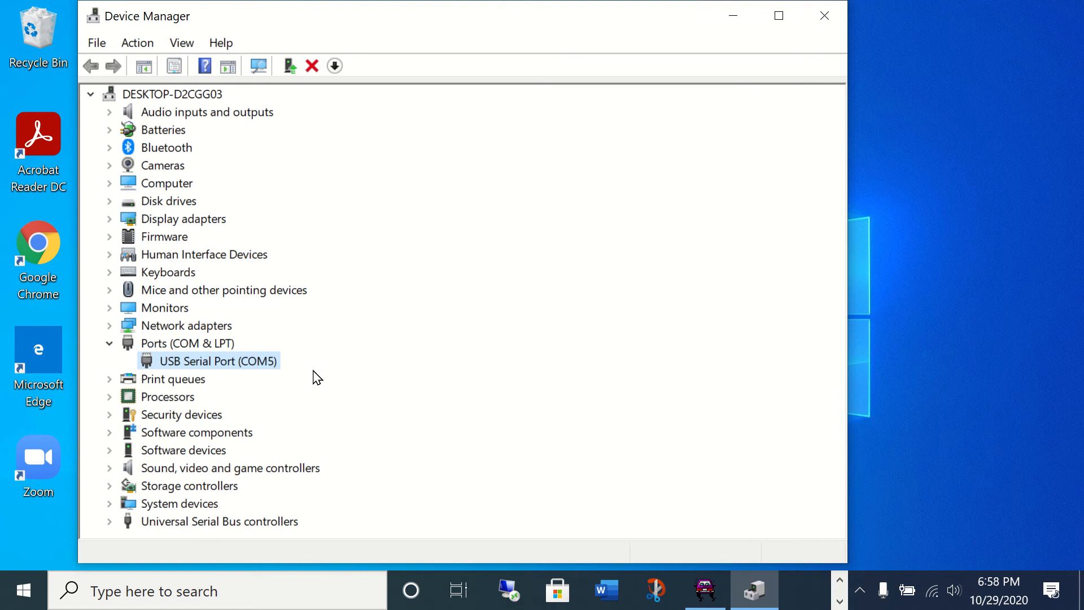
{"action": "left_click", "coordinate": [823, 12]}
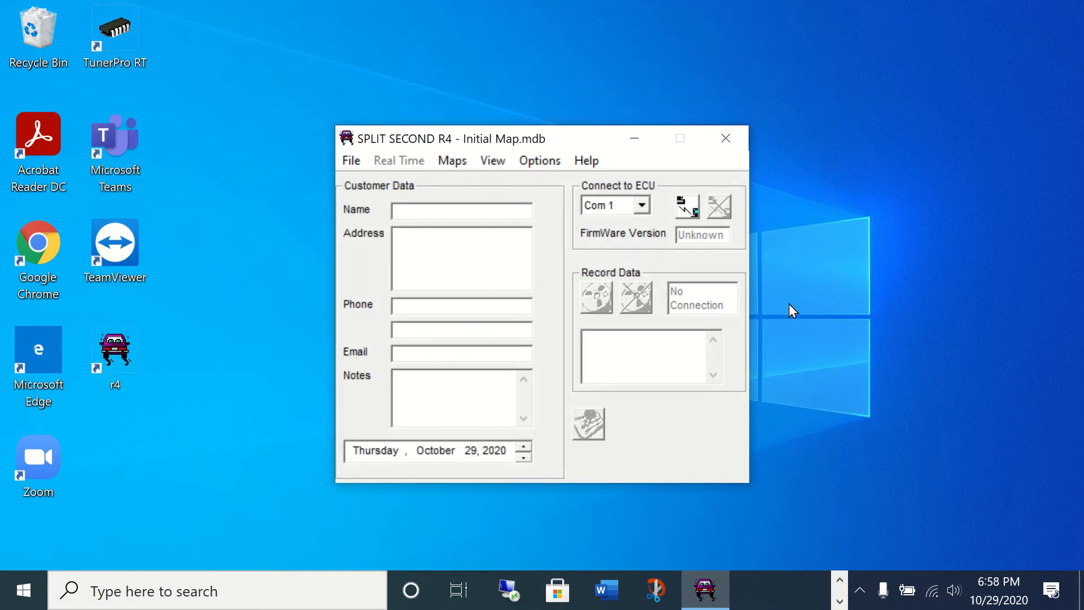
- Set the ECU communication port to Com 5 and connect to the ECU
{"action": "left_click", "coordinate": [642, 206]}
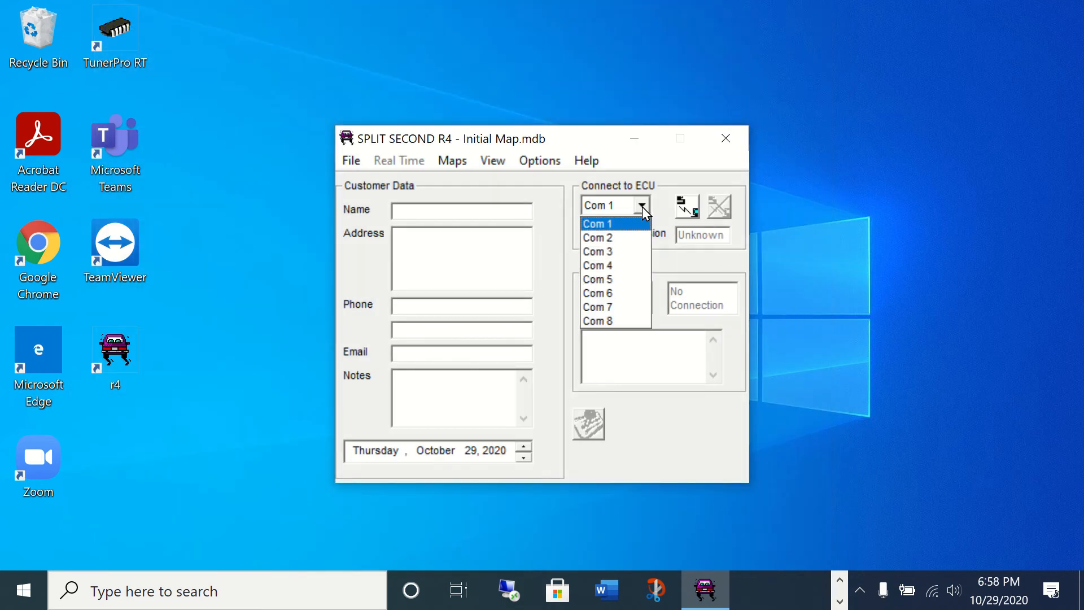
{"action": "left_click", "coordinate": [625, 279]}
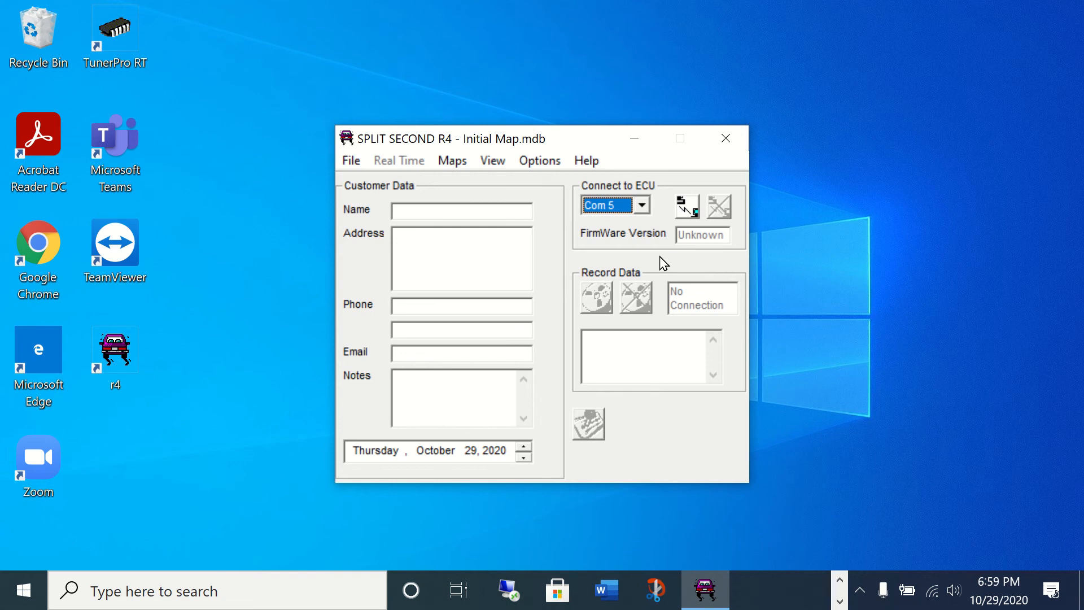
{"action": "left_click", "coordinate": [689, 201]}
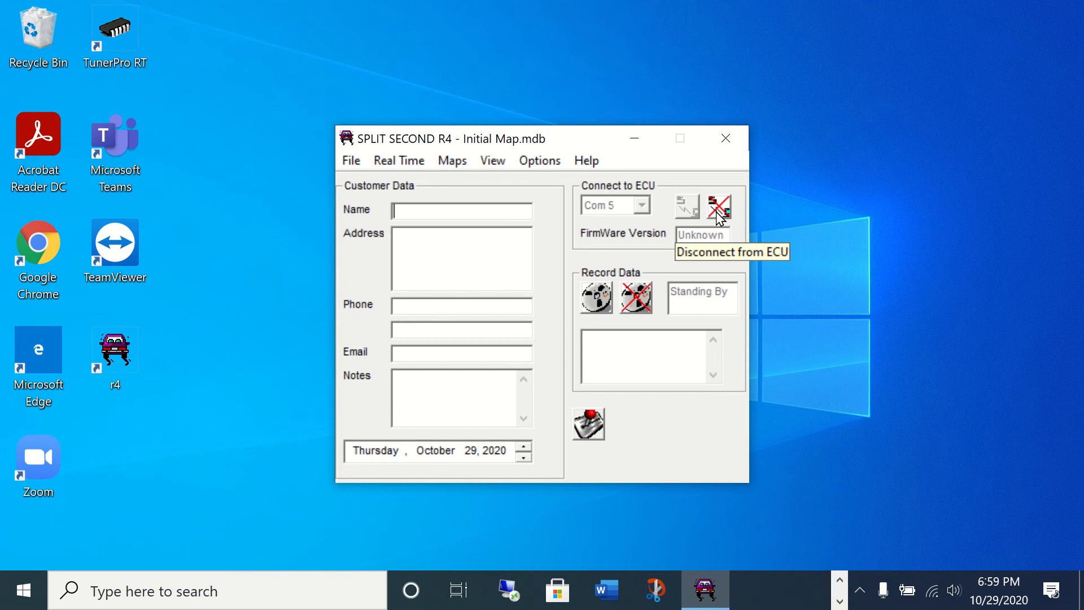
- Open the Fuel Maps table and read the map data from the ECU, overwriting the file data
{"action": "left_click", "coordinate": [455, 160]}
{"action": "left_click", "coordinate": [476, 182]}
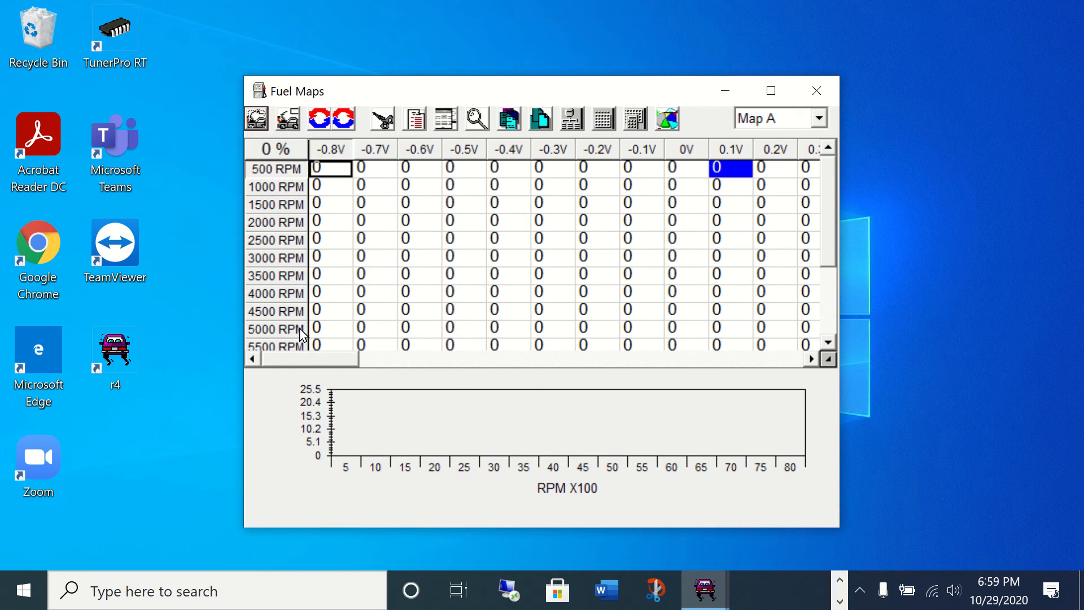
{"action": "left_click_drag", "start_coordinate": [334, 360], "coordinate": [244, 353]}
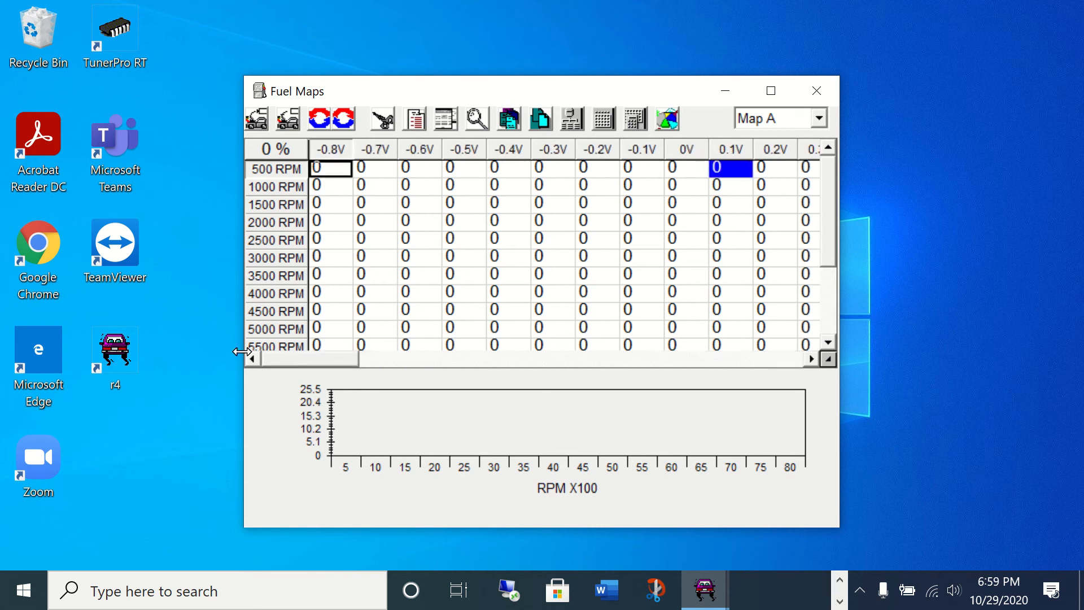
{"action": "left_click", "coordinate": [257, 123]}
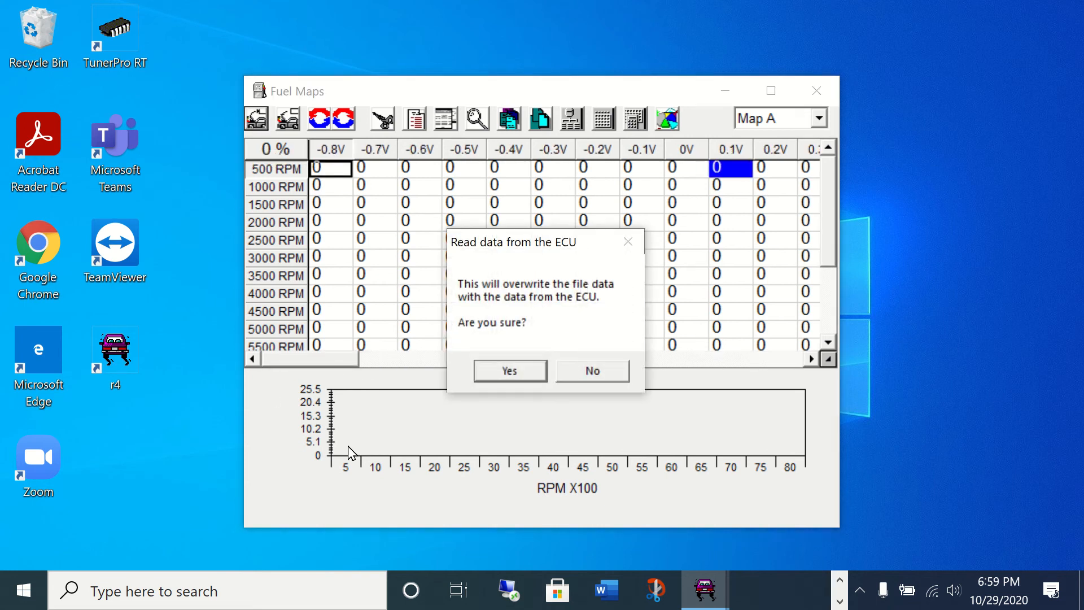
{"action": "left_click", "coordinate": [509, 372]}
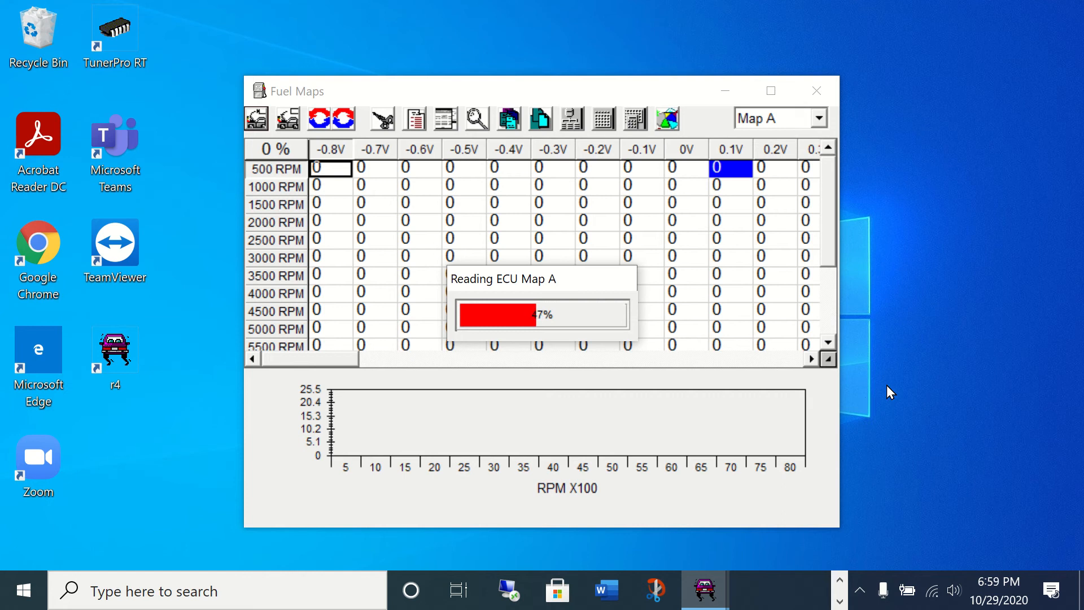
- View the picture of the R4 table with 100% font in Photos and minimize it
{"action": "left_click", "coordinate": [840, 581]}
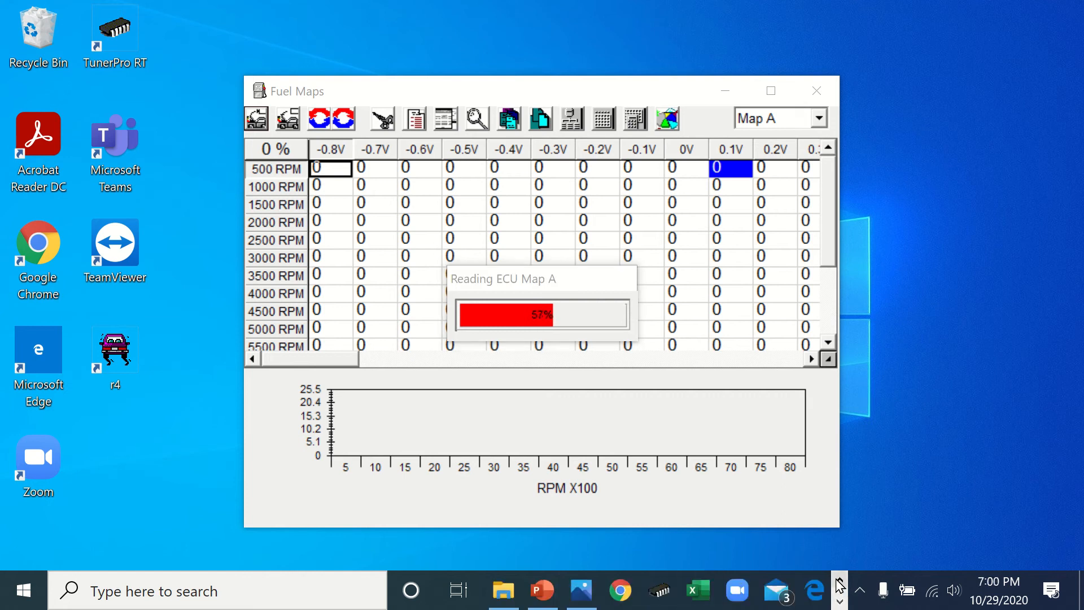
{"action": "left_click", "coordinate": [585, 592]}
{"action": "left_click", "coordinate": [1036, 310]}
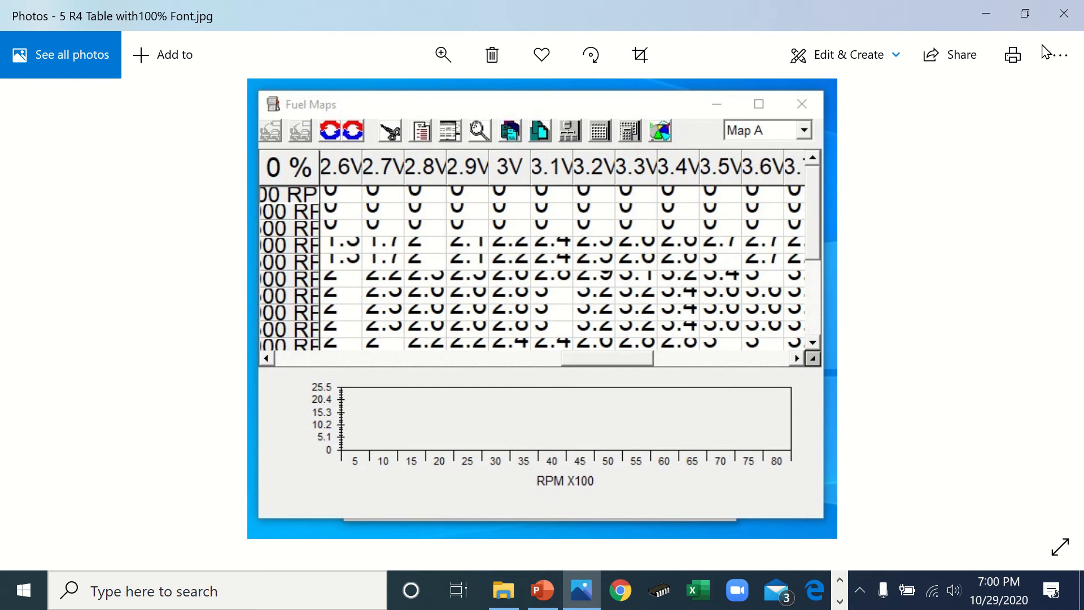
{"action": "left_click", "coordinate": [987, 17]}
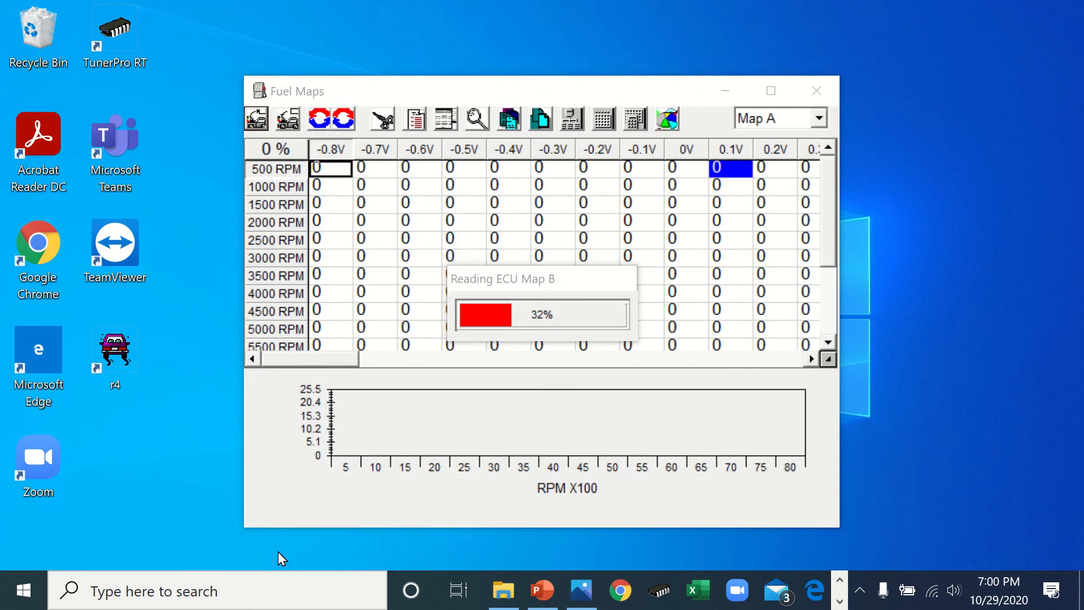
- Check the text and app scaling options in the Windows display settings, keep 175%, and close Settings
{"action": "left_click", "coordinate": [24, 590]}
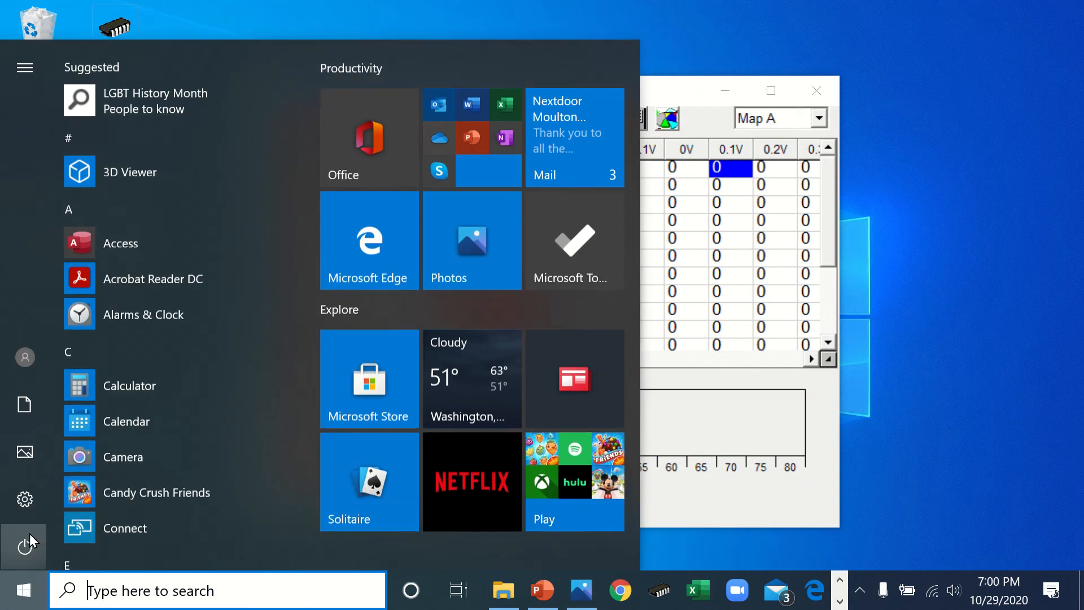
{"action": "left_click", "coordinate": [26, 497]}
{"action": "left_click", "coordinate": [261, 261]}
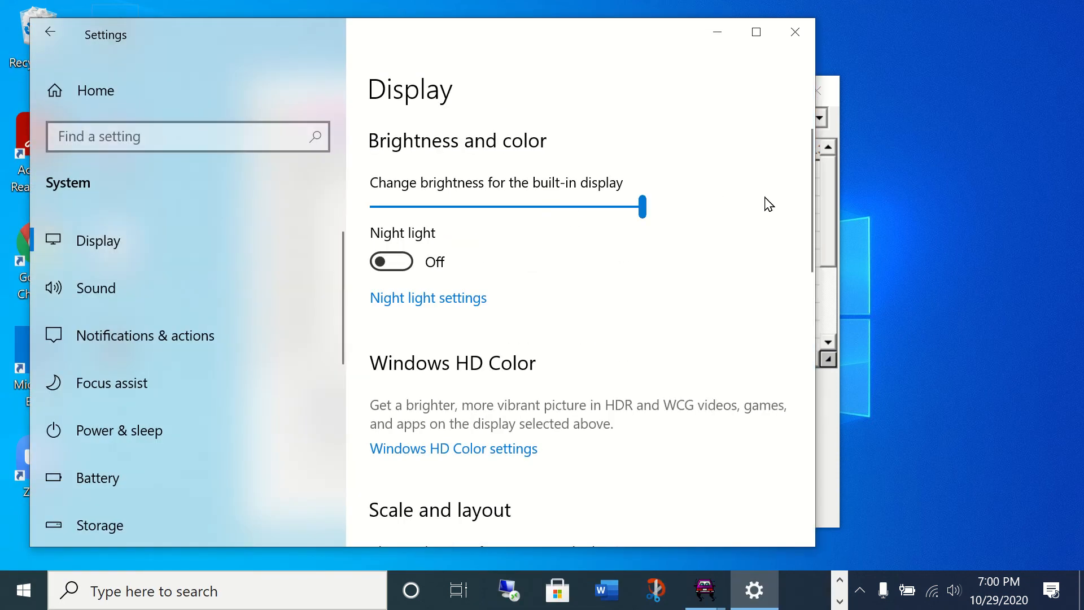
{"action": "left_click_drag", "start_coordinate": [805, 195], "coordinate": [804, 290]}
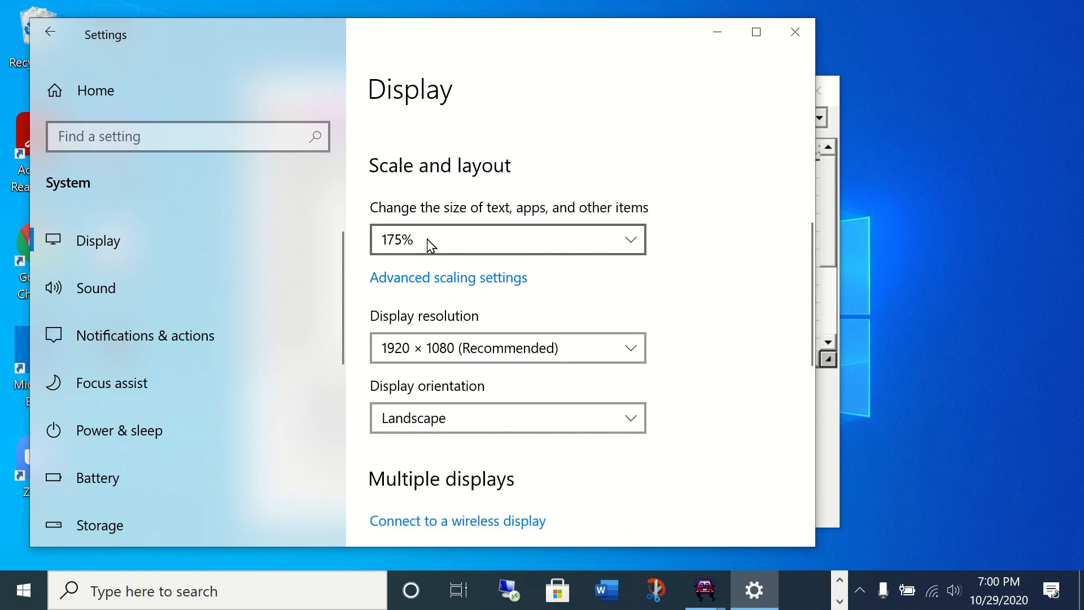
{"action": "left_click", "coordinate": [632, 245]}
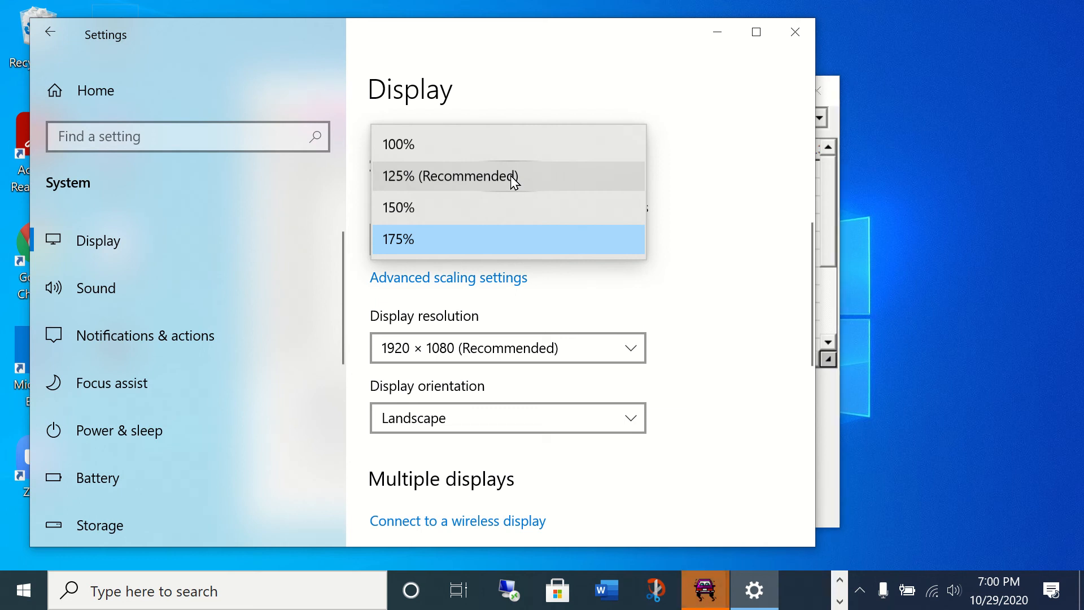
{"action": "left_click", "coordinate": [473, 238]}
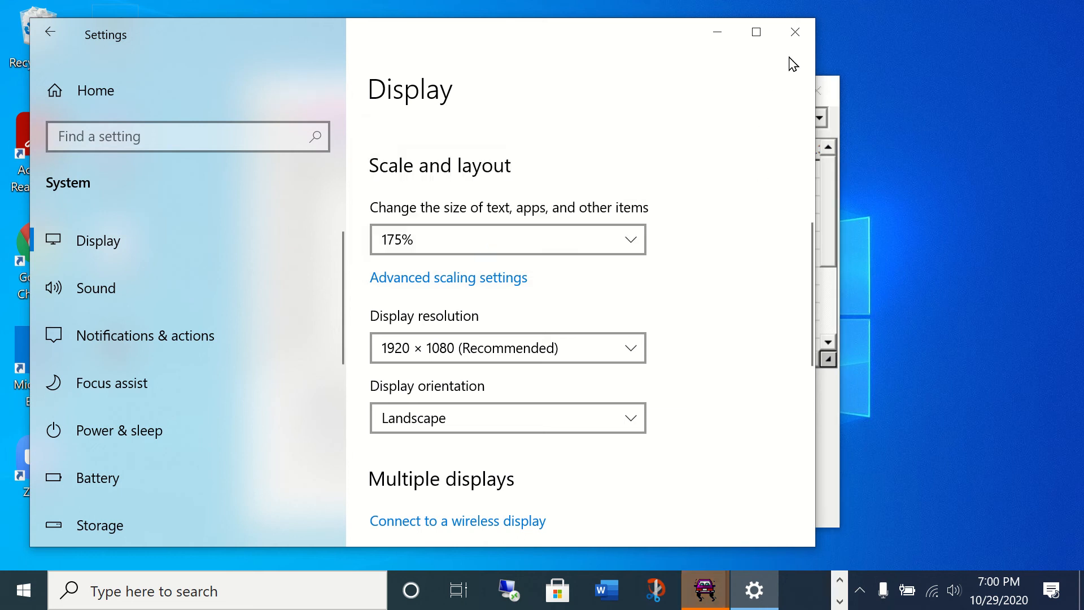
{"action": "left_click", "coordinate": [796, 33]}
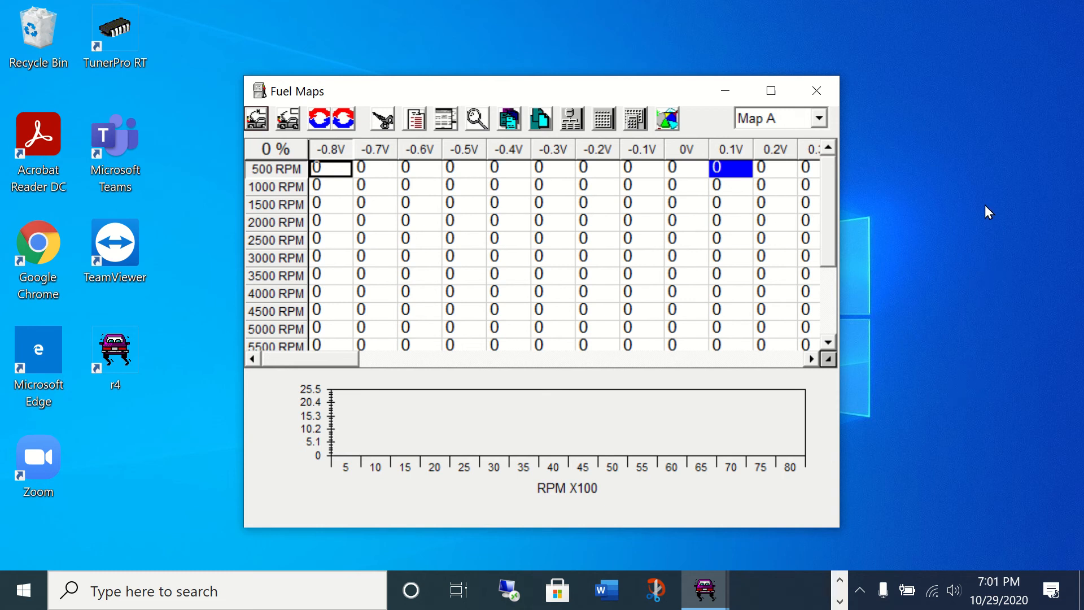
- Examine the Map A fuel values across the voltage columns and graph the 2.8V column from its 2000 RPM cell
{"action": "left_click_drag", "start_coordinate": [323, 360], "coordinate": [610, 363]}
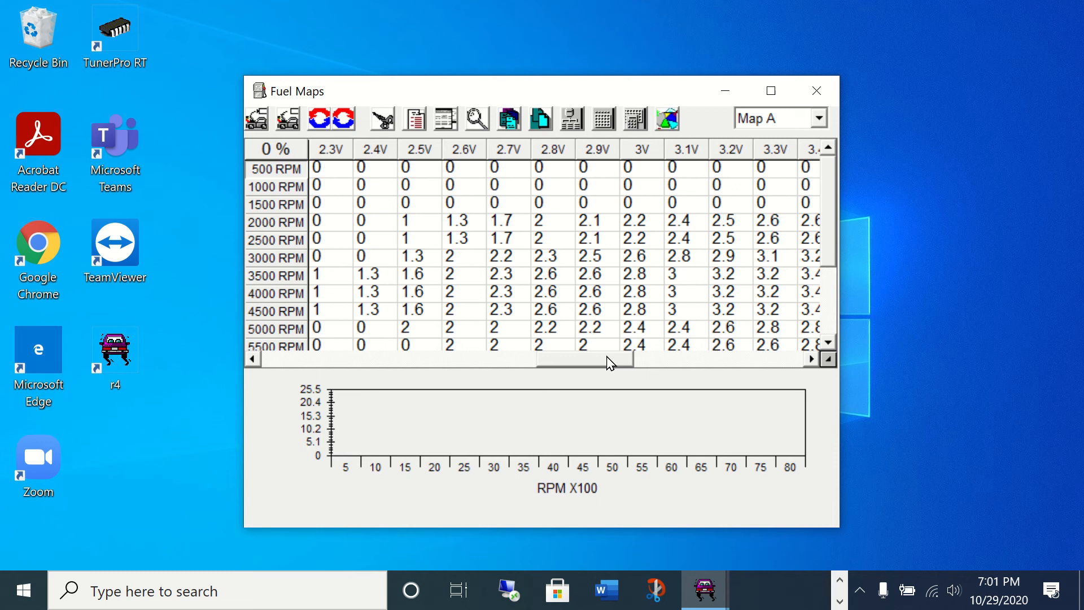
{"action": "left_click", "coordinate": [563, 223]}
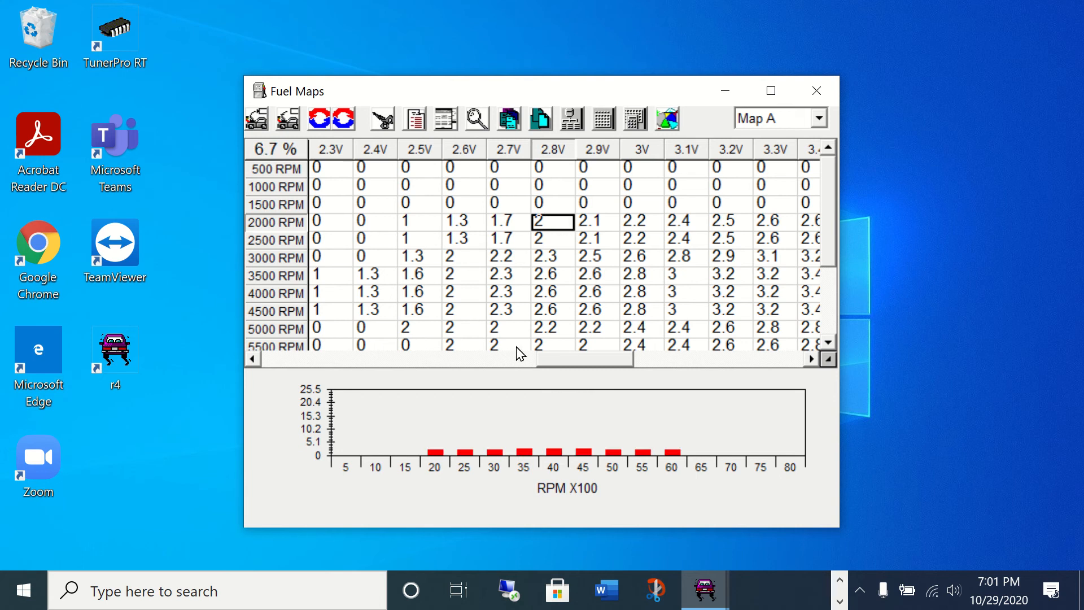
{"action": "left_click_drag", "start_coordinate": [566, 361], "coordinate": [523, 362]}
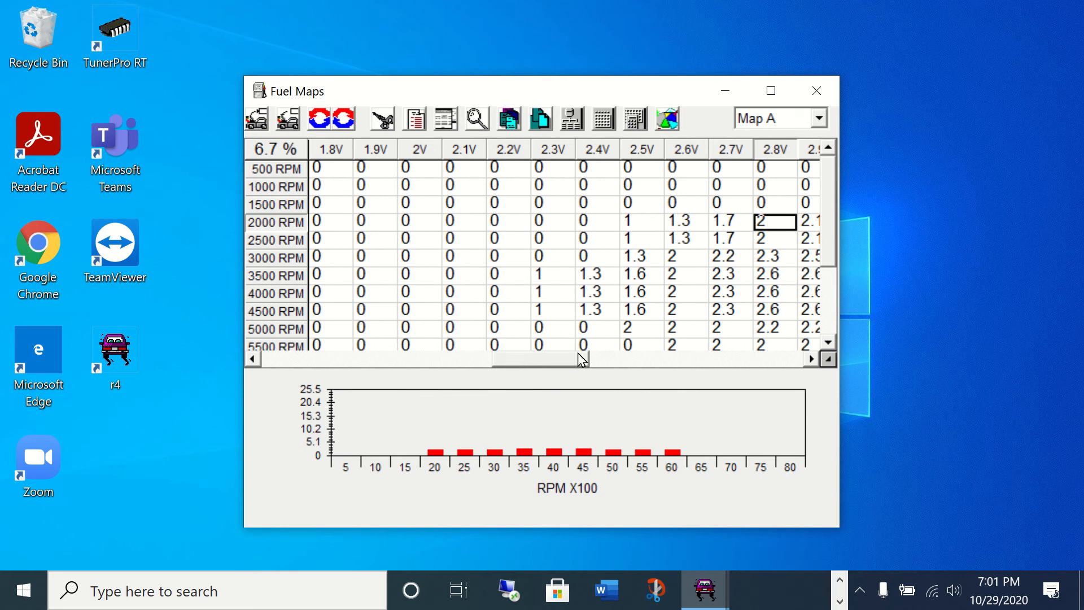
{"action": "left_click_drag", "start_coordinate": [582, 359], "coordinate": [511, 378]}
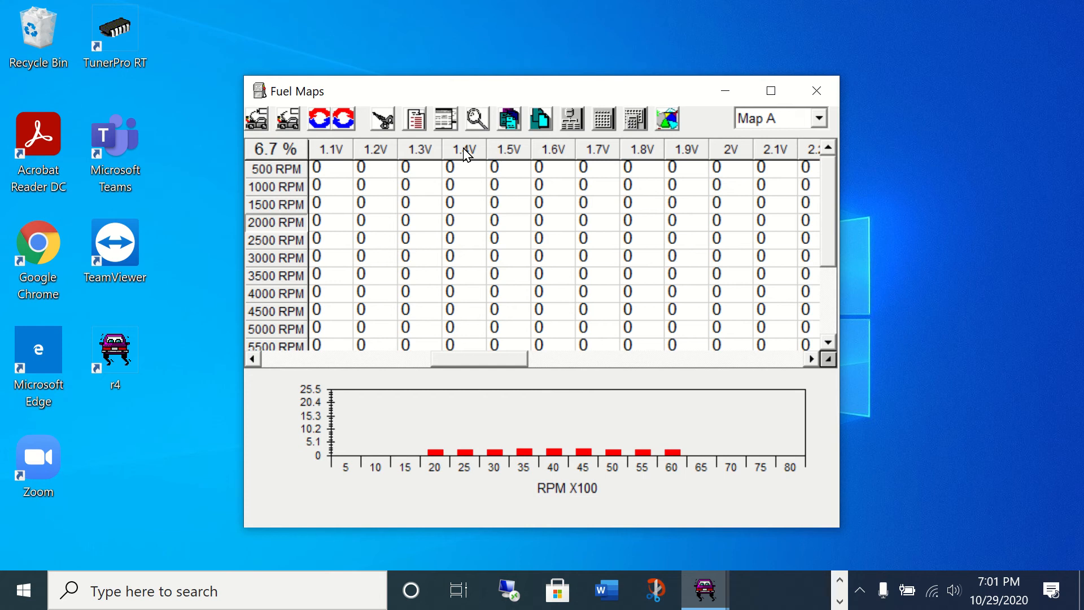
- Select the whole 1.4V to 1.7V columns, followed by the whole 1500 to 3000 RPM rows
{"action": "left_click_drag", "start_coordinate": [466, 154], "coordinate": [590, 152]}
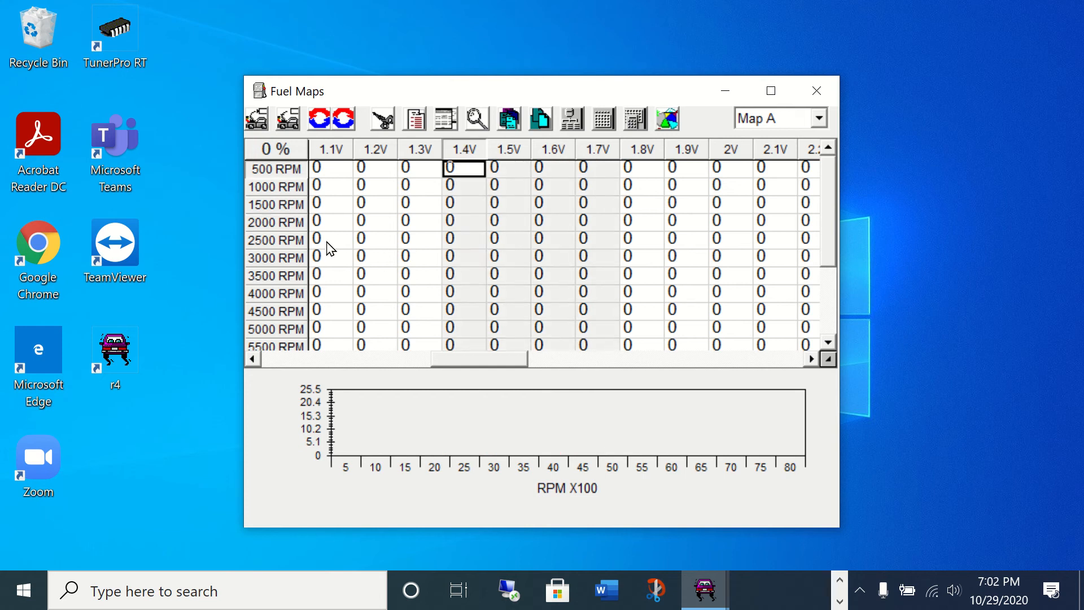
{"action": "left_click_drag", "start_coordinate": [282, 203], "coordinate": [283, 262]}
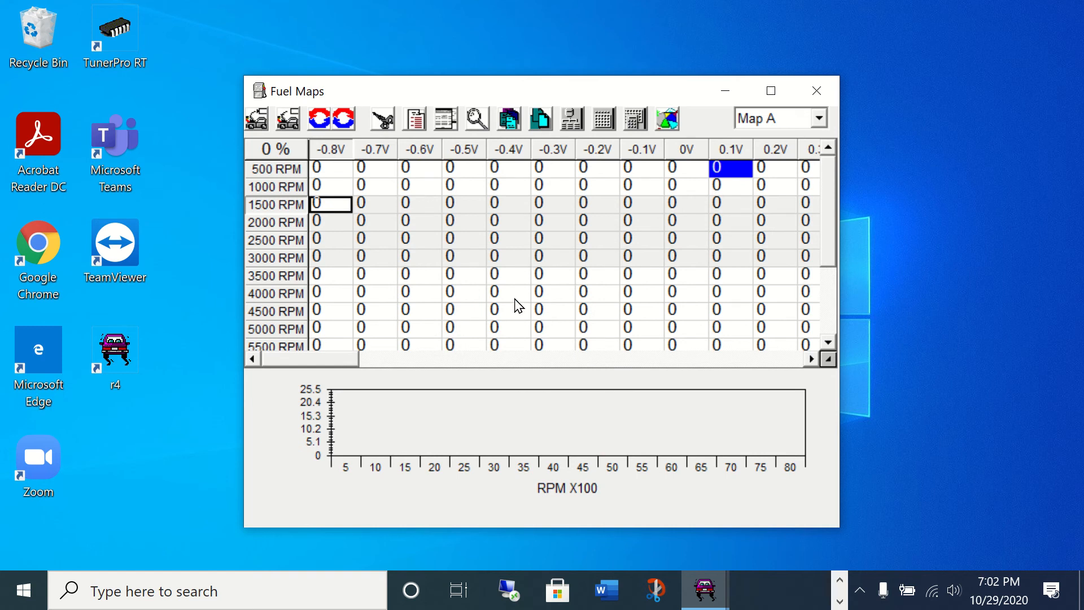
{"action": "left_click", "coordinate": [542, 124]}
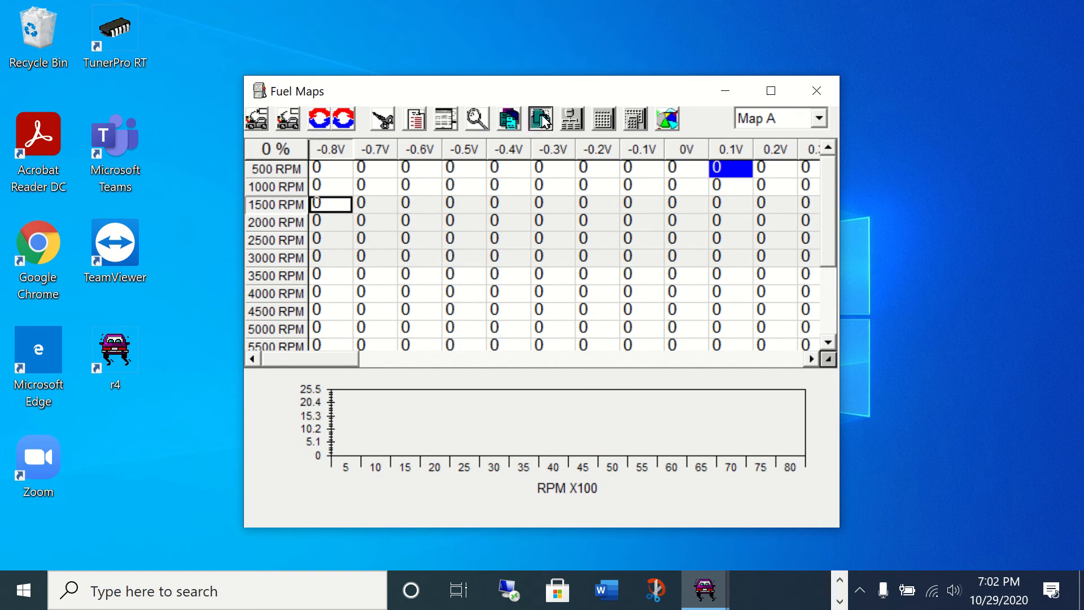
- Fill the Map A cells from -0.4V to -0.1V and 1000 to 3500 RPM with 4, and maximize the Fuel Maps window
{"action": "left_click_drag", "start_coordinate": [510, 192], "coordinate": [624, 277]}
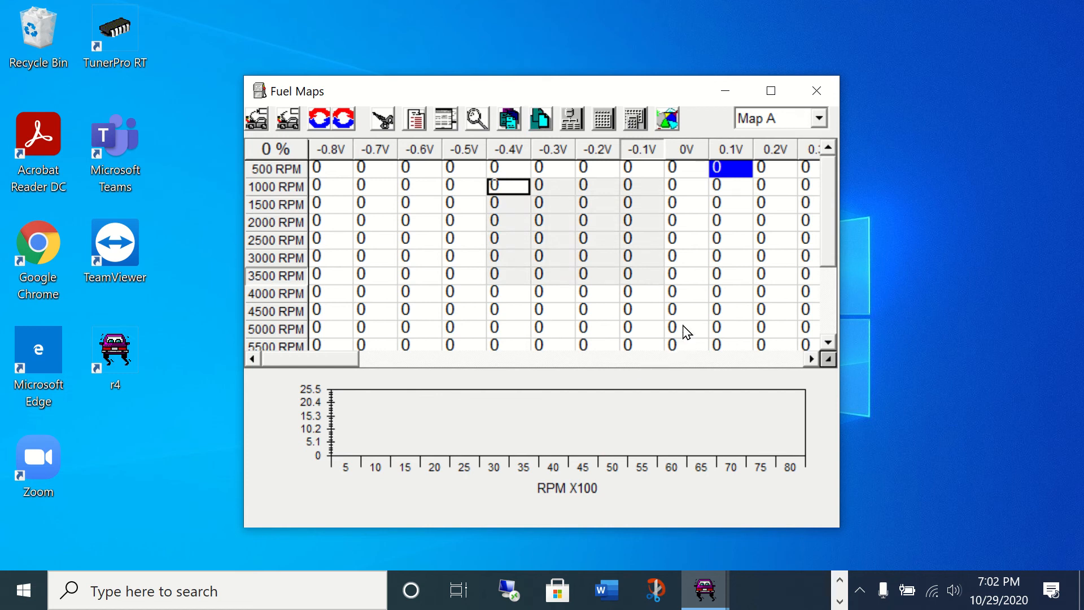
{"action": "left_click", "coordinate": [604, 121]}
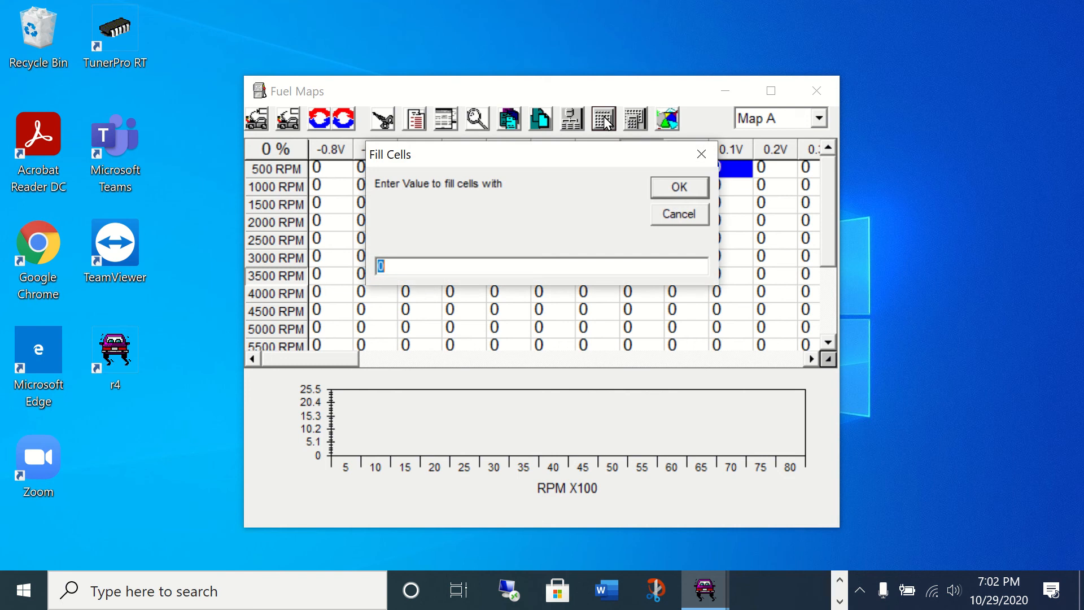
{"action": "type", "text": "4"}
{"action": "left_click", "coordinate": [678, 187]}
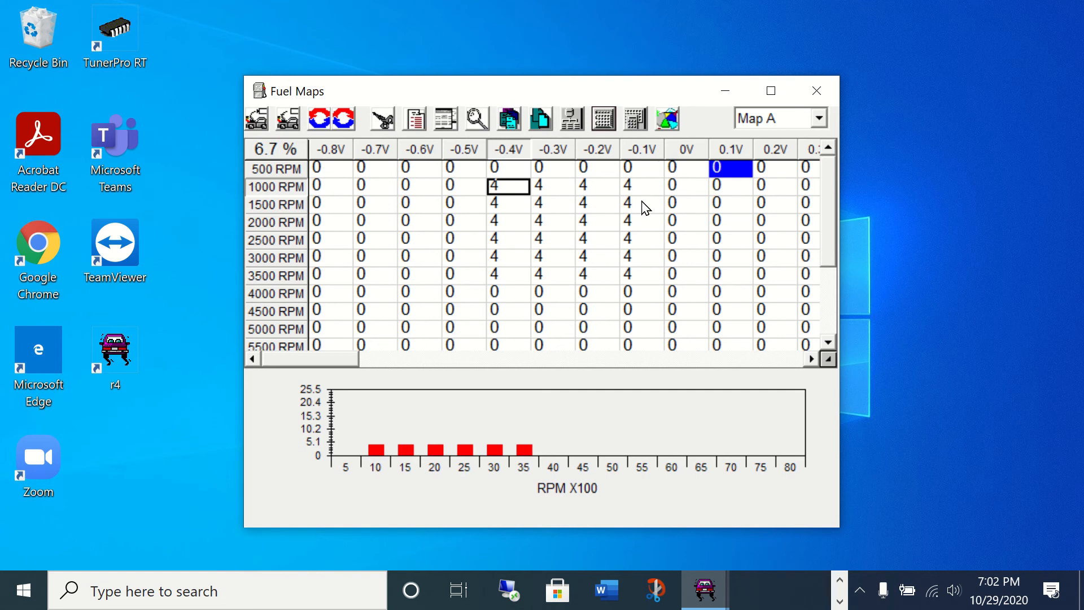
{"action": "left_click", "coordinate": [771, 91]}
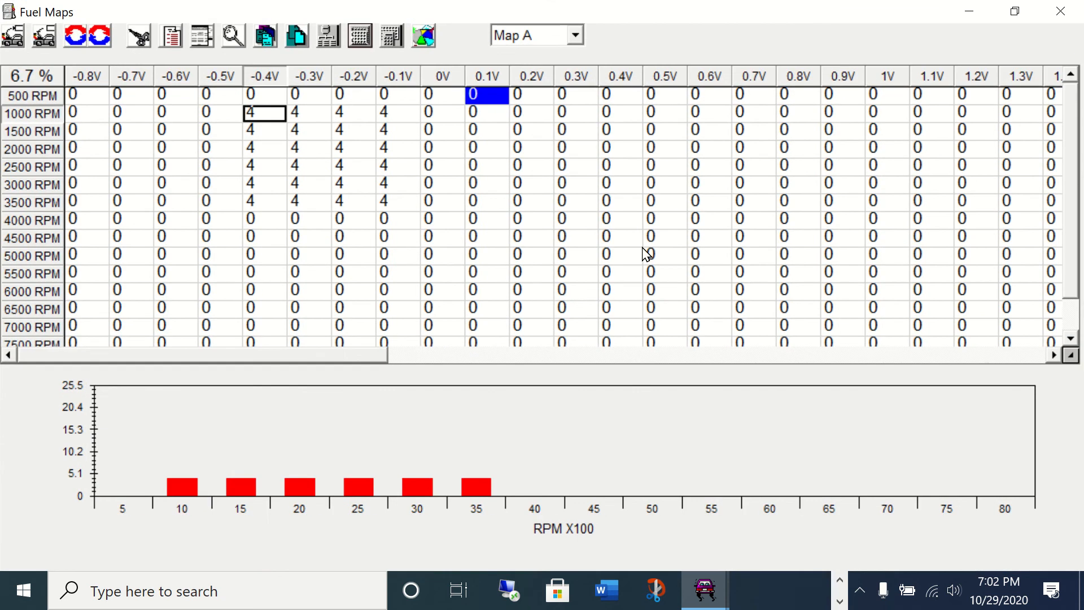
- Fill the whole Map A columns from -0.4V to 0.2V with the value 4
{"action": "left_click_drag", "start_coordinate": [1071, 273], "coordinate": [1079, 317]}
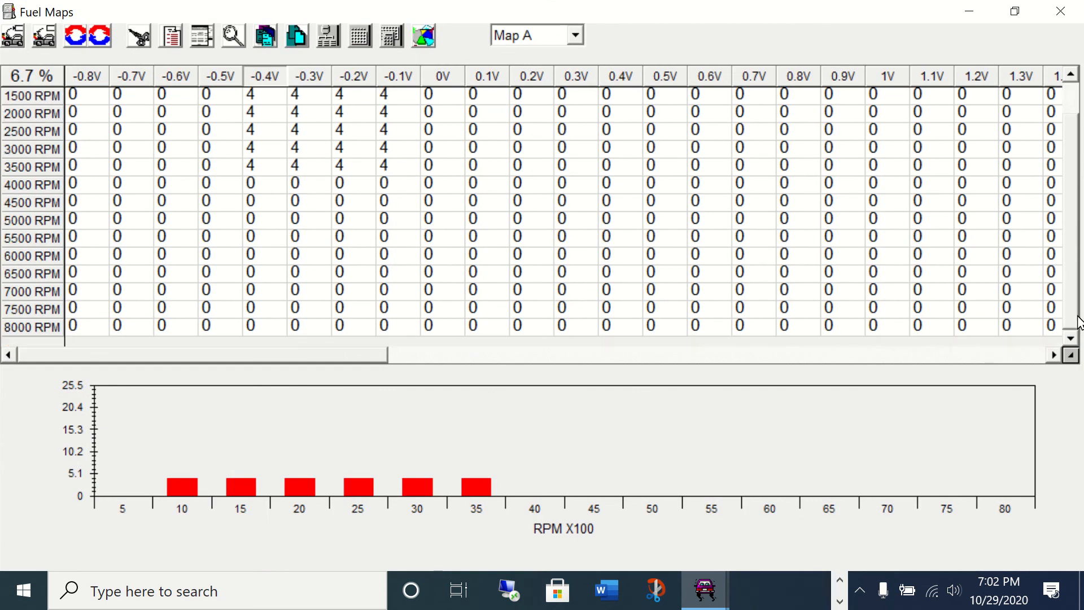
{"action": "left_click_drag", "start_coordinate": [265, 76], "coordinate": [543, 82]}
{"action": "left_click", "coordinate": [365, 40]}
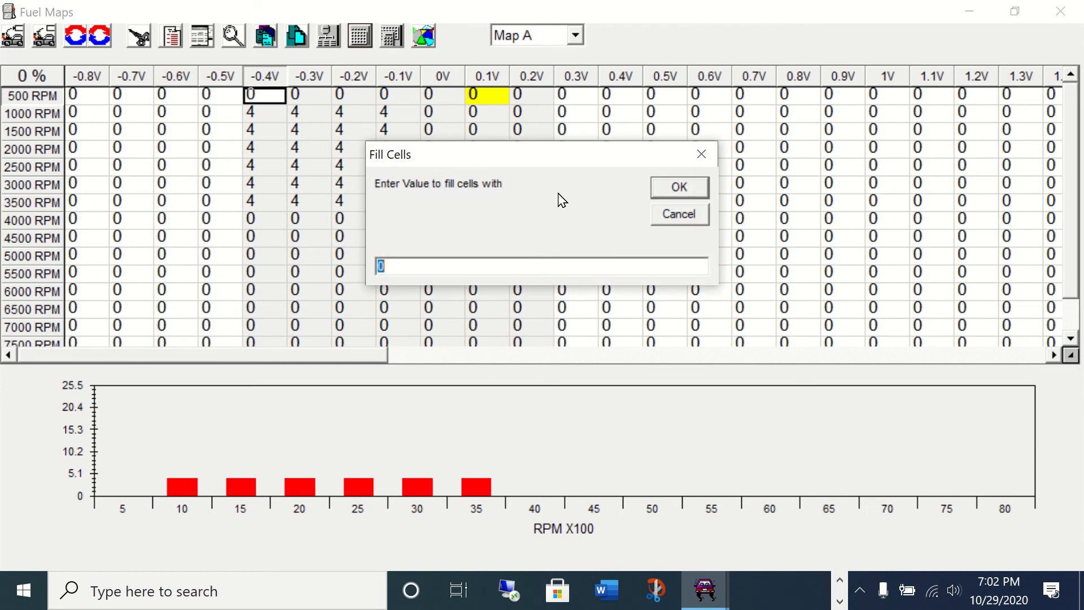
{"action": "type", "text": "4"}
{"action": "left_click", "coordinate": [676, 187]}
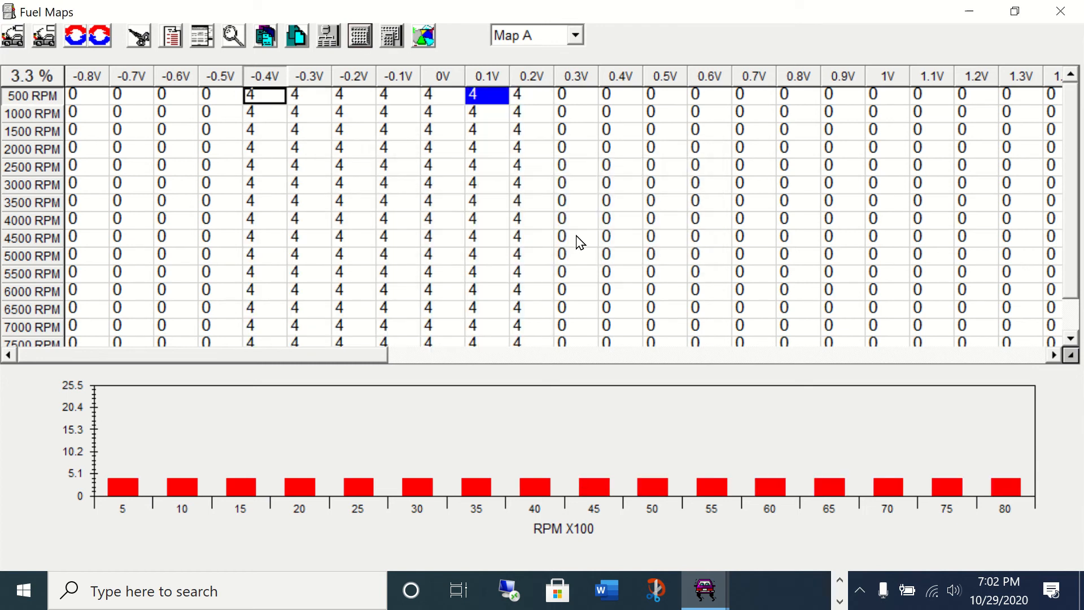
- Examine the percentage readout for the 0.1V column's cells from 3500 to 7000 RPM
{"action": "left_click", "coordinate": [489, 204]}
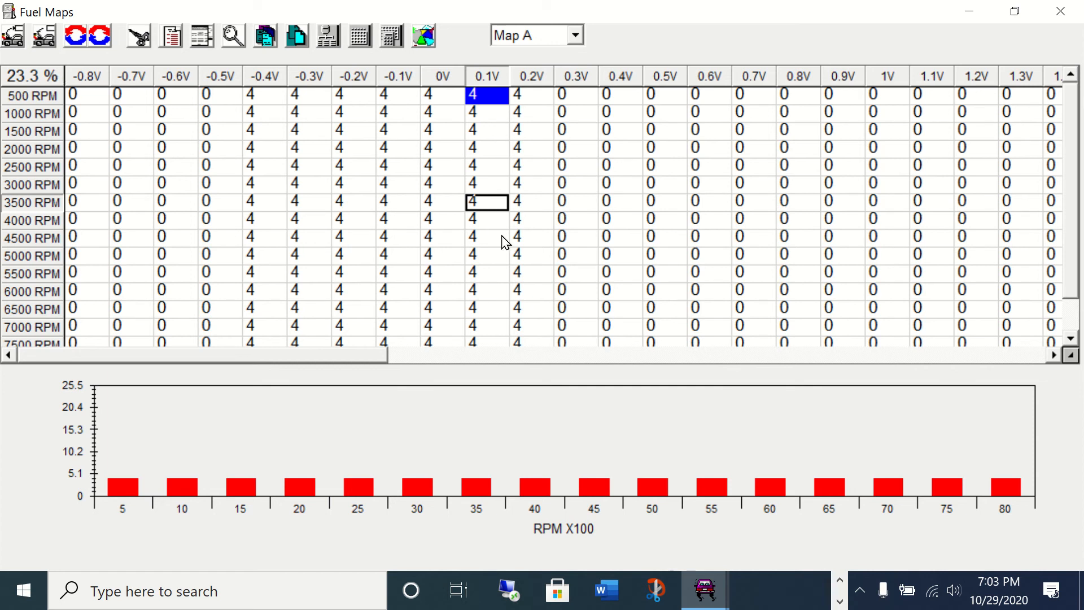
{"action": "left_click", "coordinate": [489, 222]}
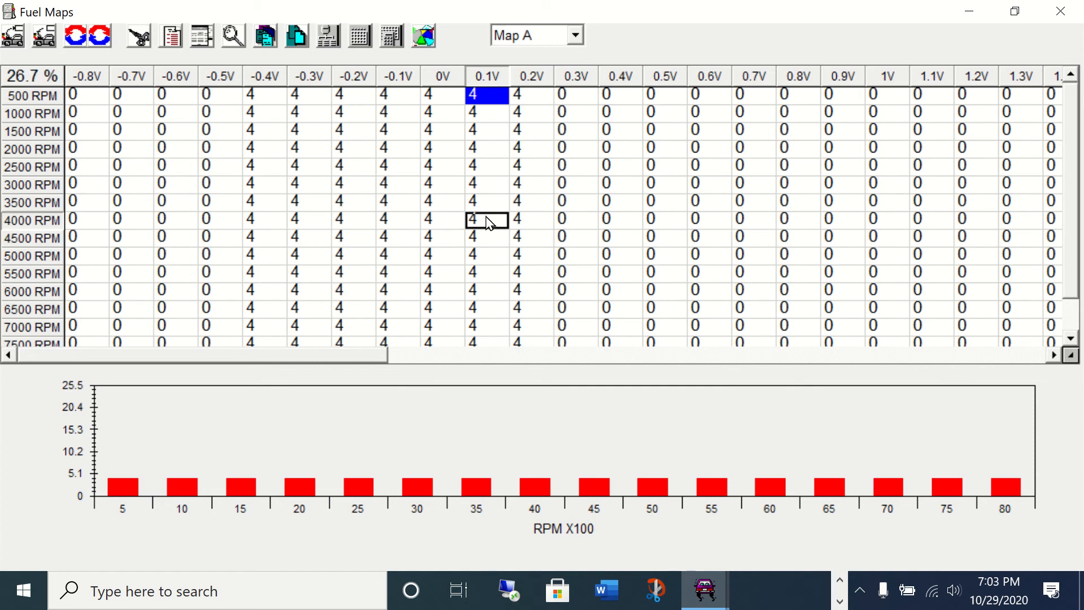
{"action": "left_click", "coordinate": [489, 242]}
{"action": "left_click", "coordinate": [489, 261]}
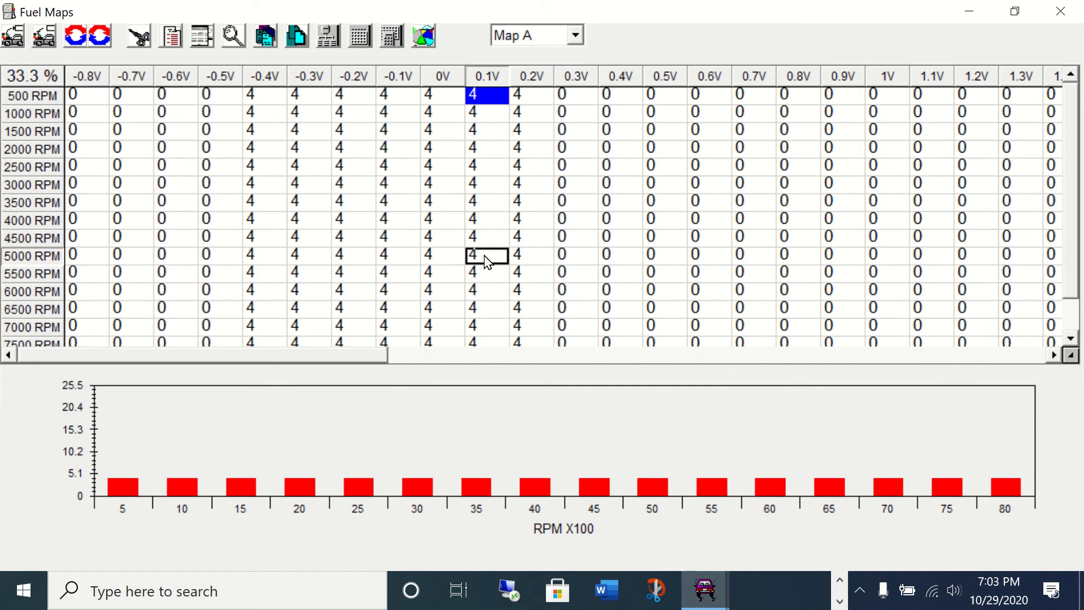
{"action": "left_click", "coordinate": [488, 275]}
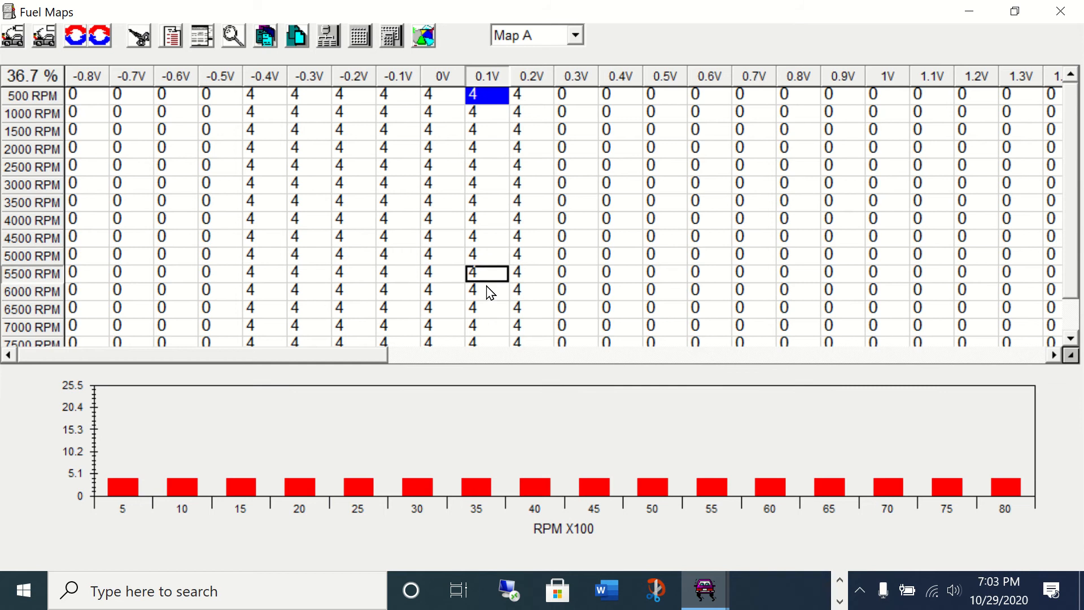
{"action": "left_click", "coordinate": [489, 290]}
{"action": "left_click", "coordinate": [490, 312]}
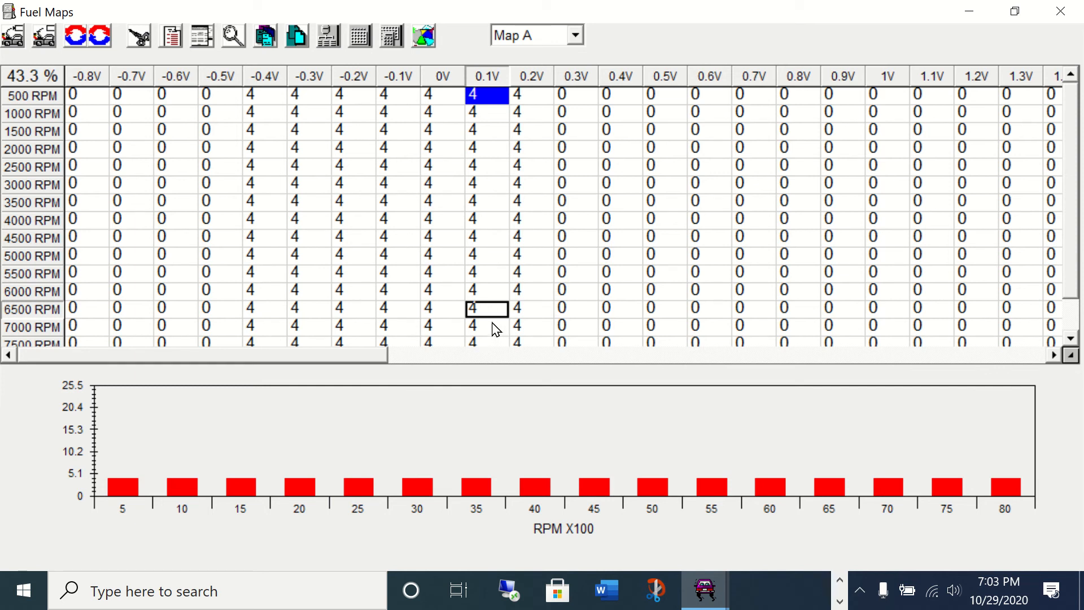
{"action": "left_click", "coordinate": [494, 327]}
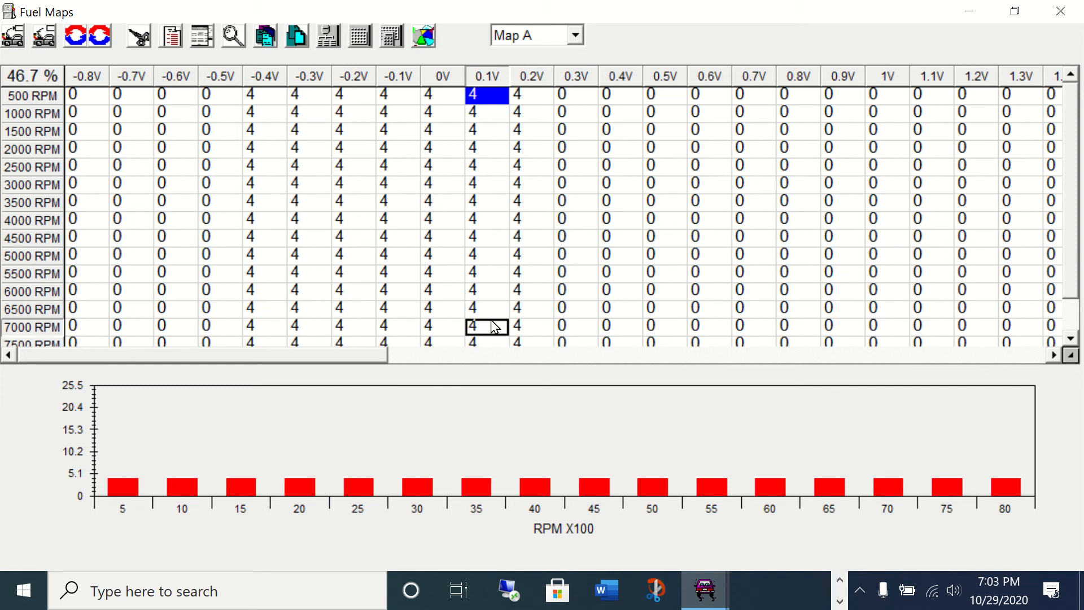
- Close the Fuel Maps and configure the engine settings to 2 Stroke and 2 Cylinders
{"action": "left_click", "coordinate": [1069, 12]}
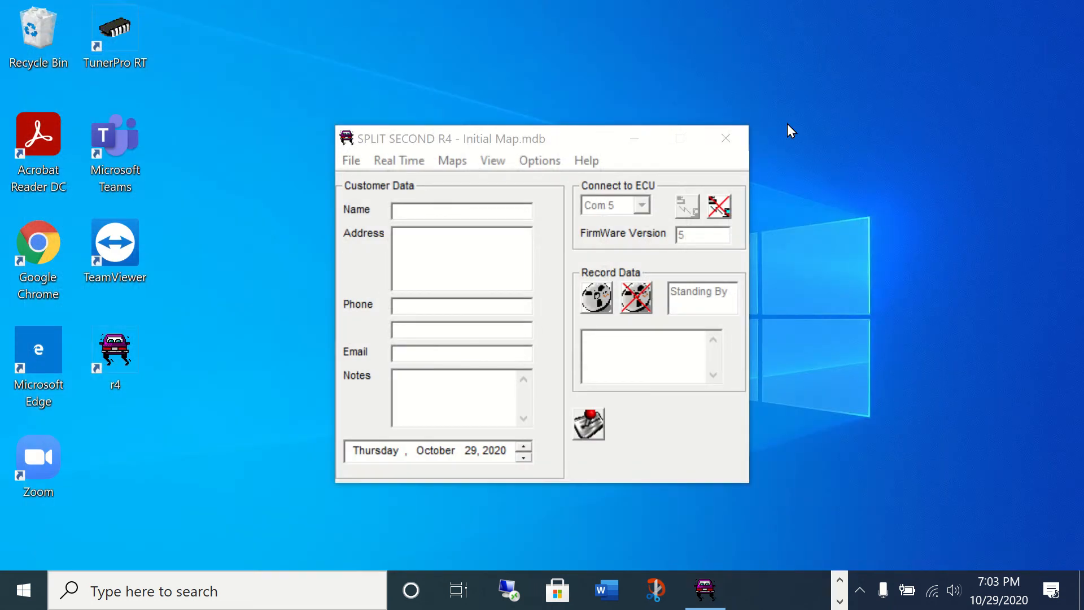
{"action": "left_click", "coordinate": [547, 163]}
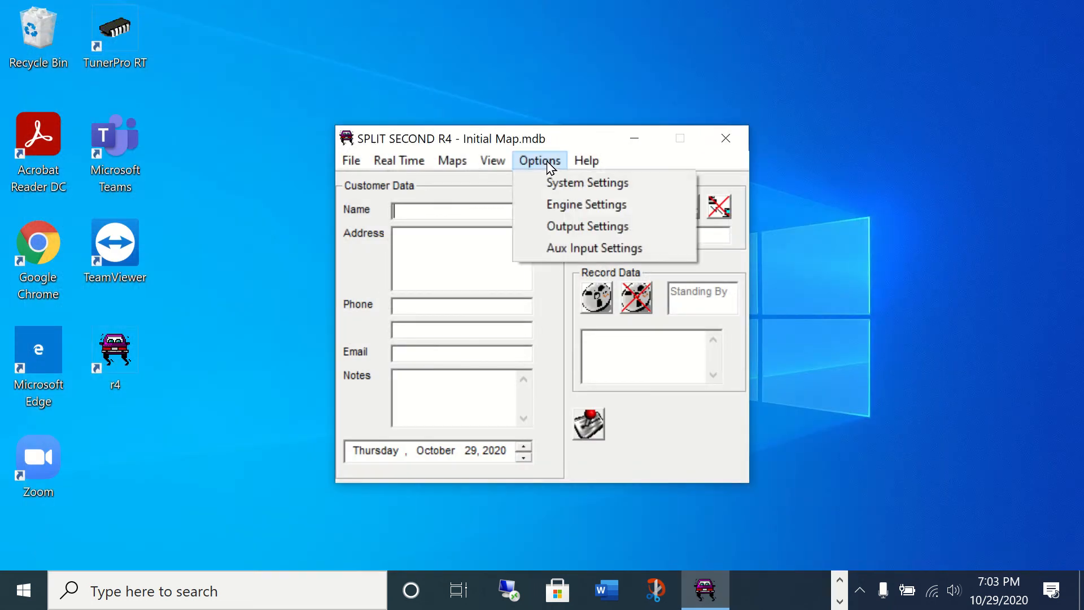
{"action": "left_click", "coordinate": [541, 202]}
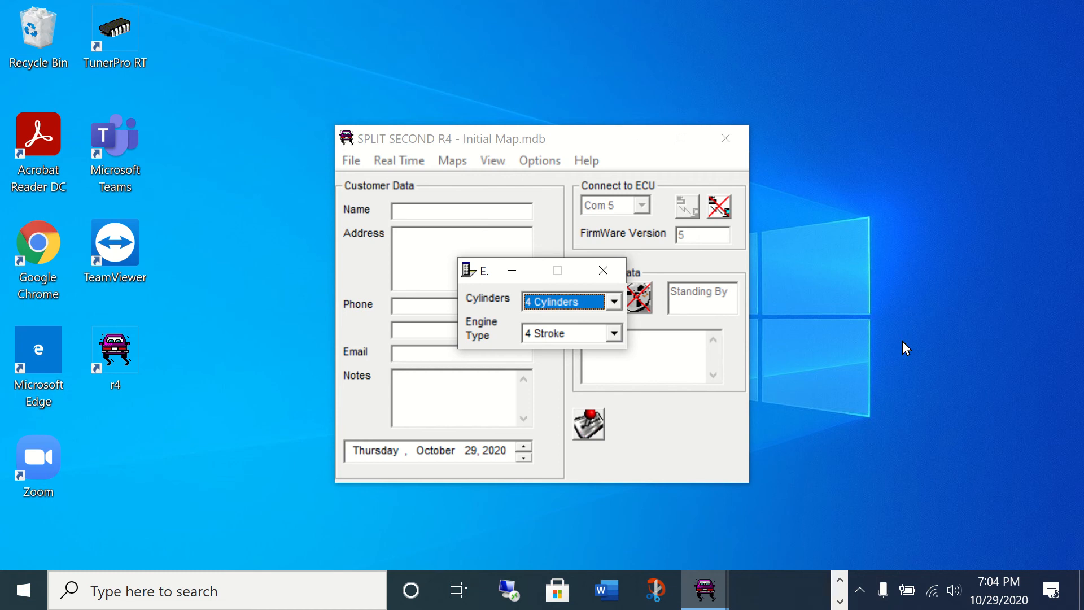
{"action": "left_click", "coordinate": [614, 333]}
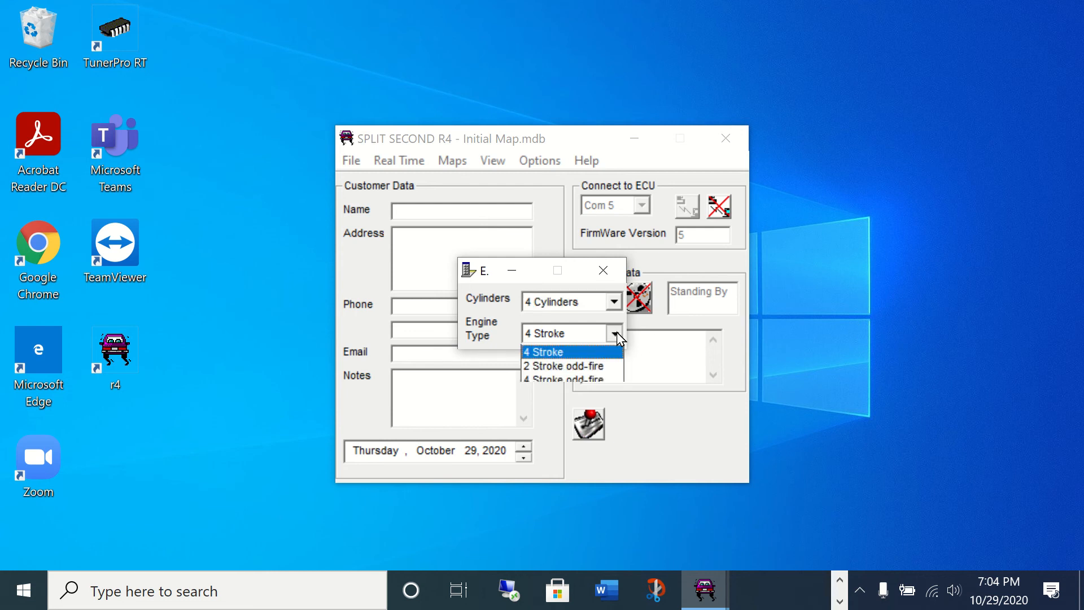
{"action": "left_click", "coordinate": [609, 352]}
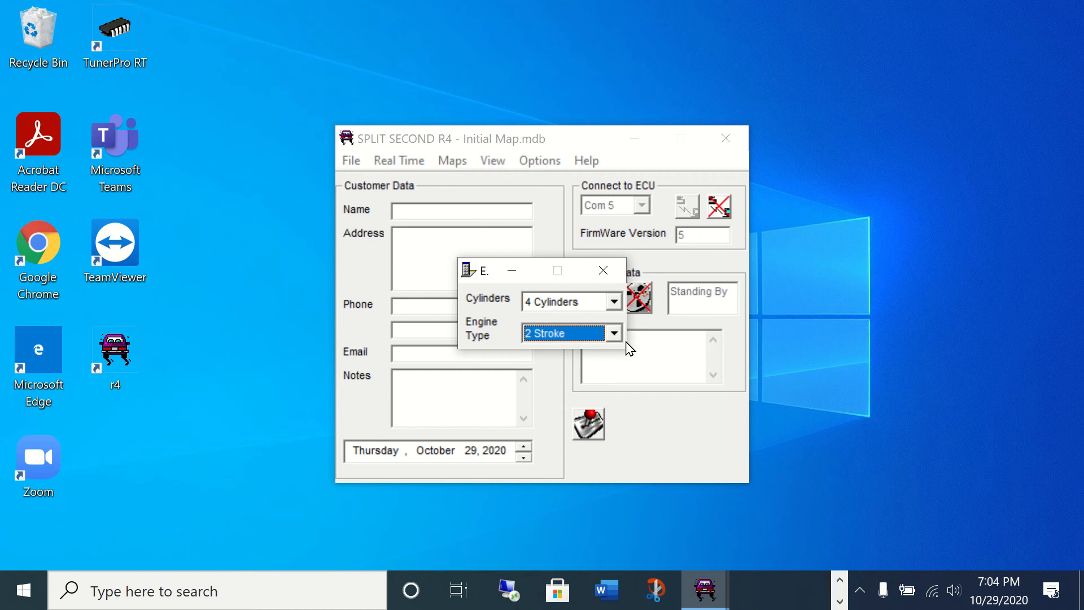
{"action": "left_click", "coordinate": [615, 308]}
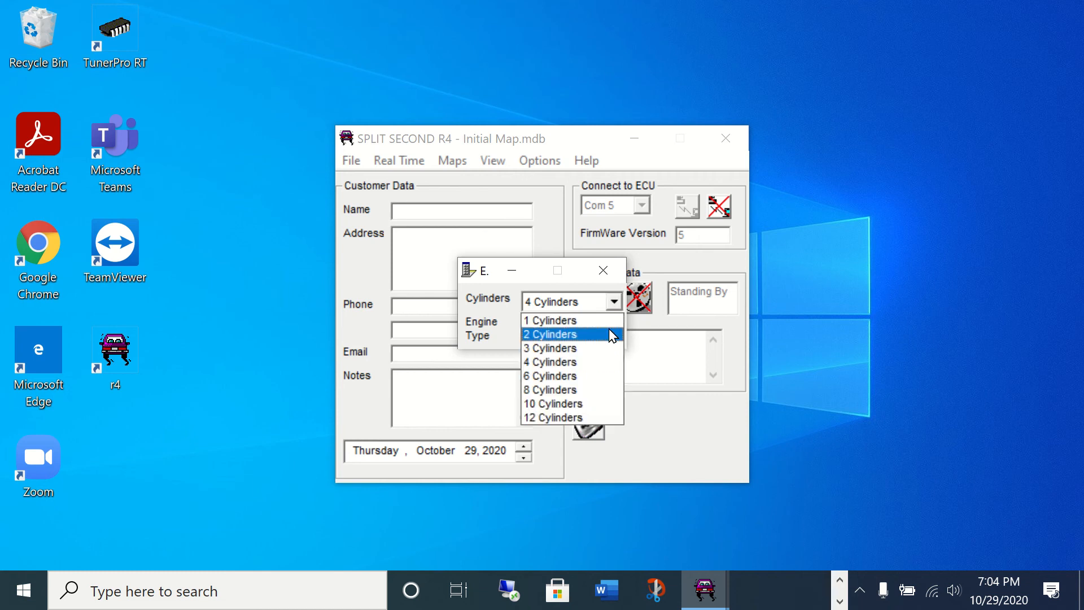
{"action": "left_click", "coordinate": [610, 334]}
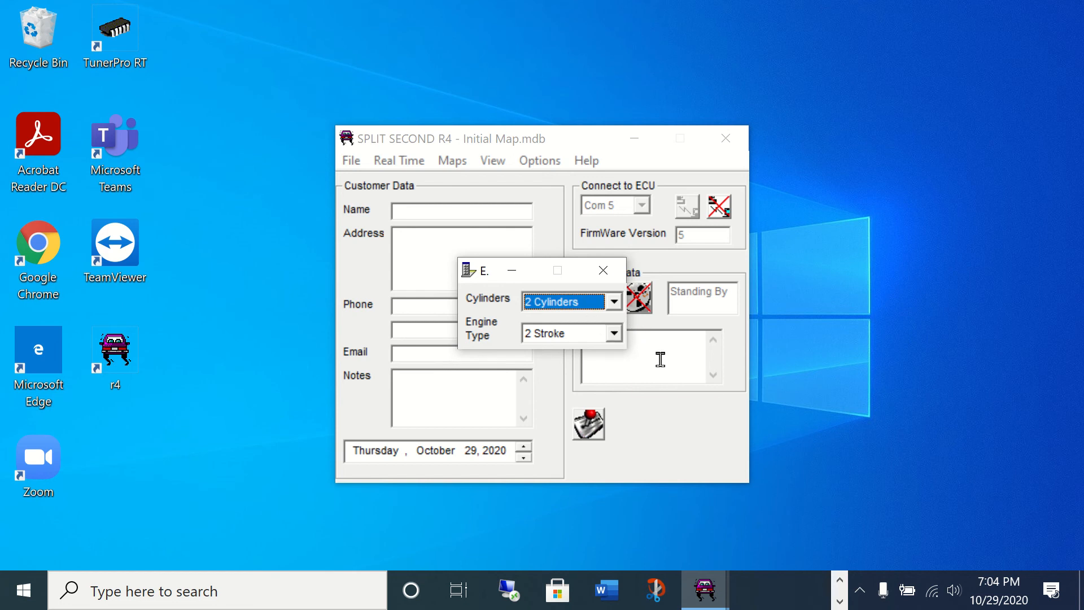
{"action": "left_click", "coordinate": [604, 271]}
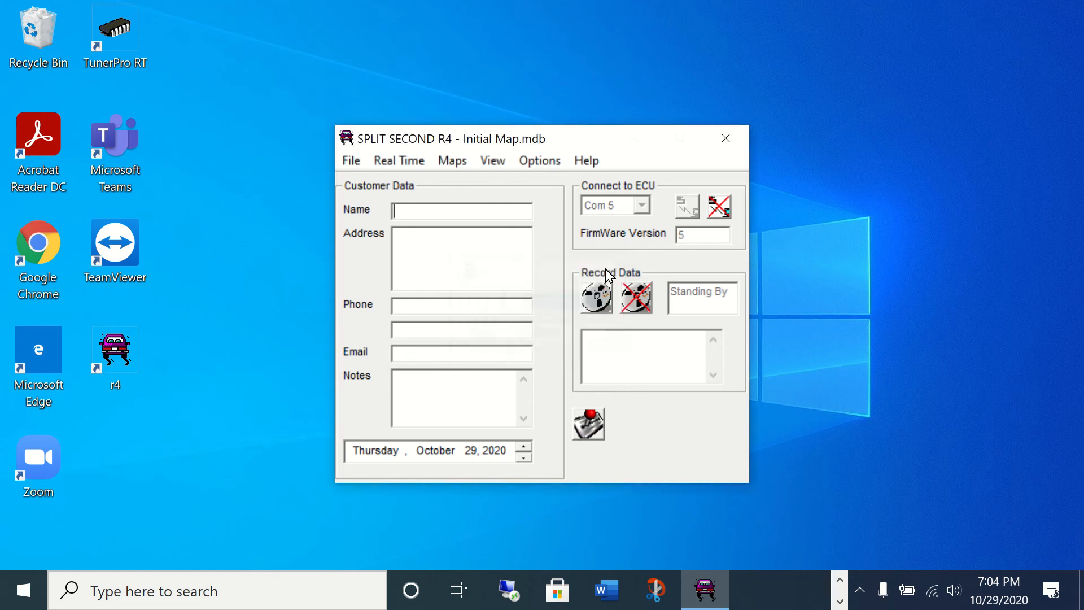
- Reopen the fuel maps and check the percentage readout for the 0.1V cells at 6500 and 6000 RPM
{"action": "left_click", "coordinate": [454, 164]}
{"action": "left_click", "coordinate": [466, 181]}
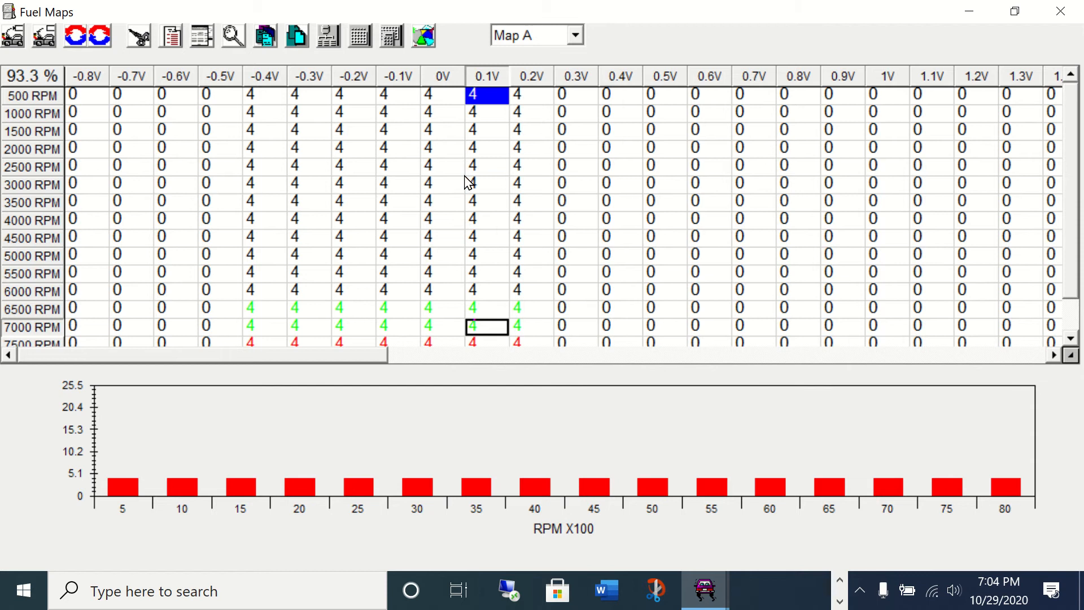
{"action": "left_click", "coordinate": [493, 310]}
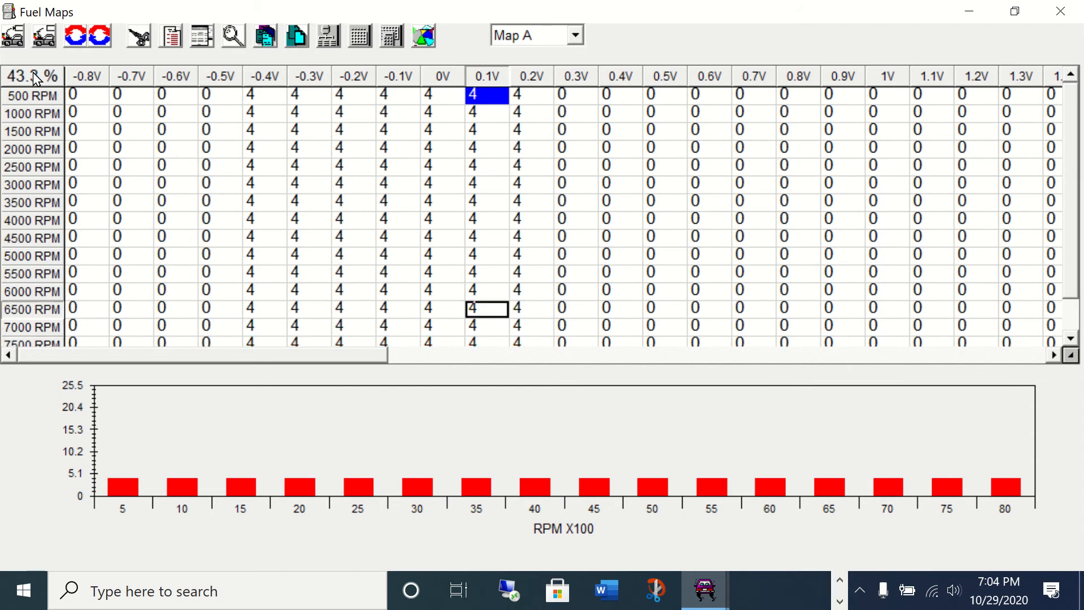
{"action": "left_click", "coordinate": [485, 292]}
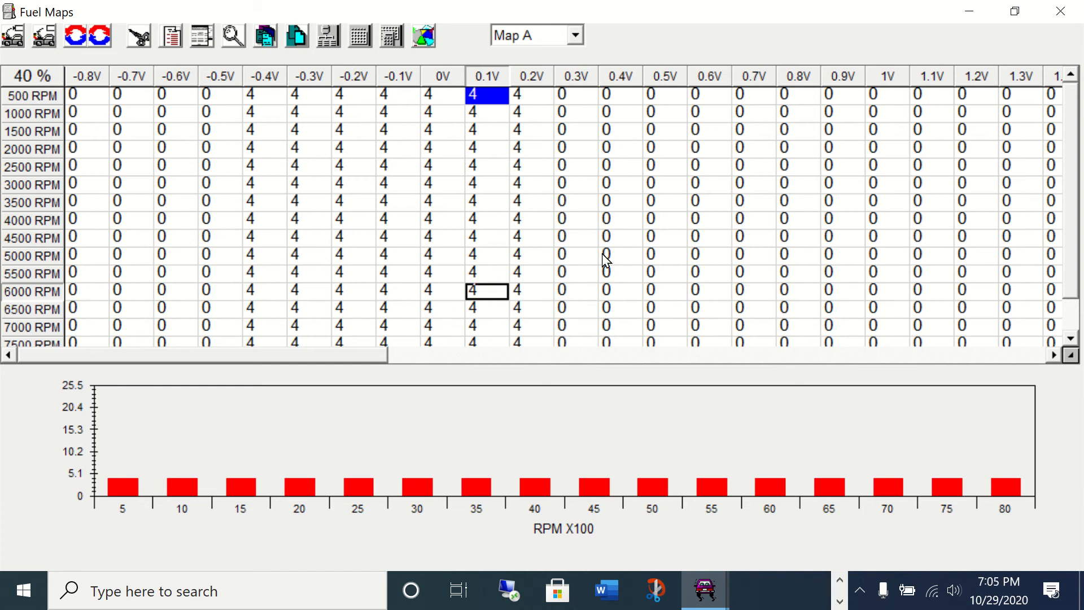
- Change the values in the whole -0.5V to 0.2V columns of Map A by -25 percent
{"action": "left_click_drag", "start_coordinate": [229, 79], "coordinate": [535, 96]}
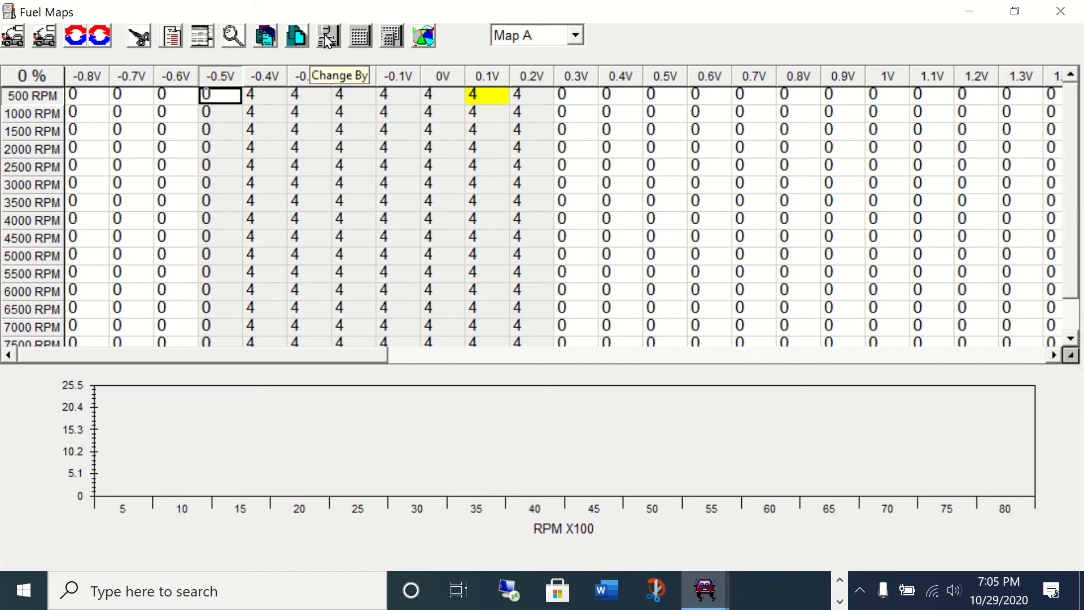
{"action": "left_click", "coordinate": [271, 240]}
{"action": "left_click", "coordinate": [186, 133]}
{"action": "left_click_drag", "start_coordinate": [220, 78], "coordinate": [525, 83]}
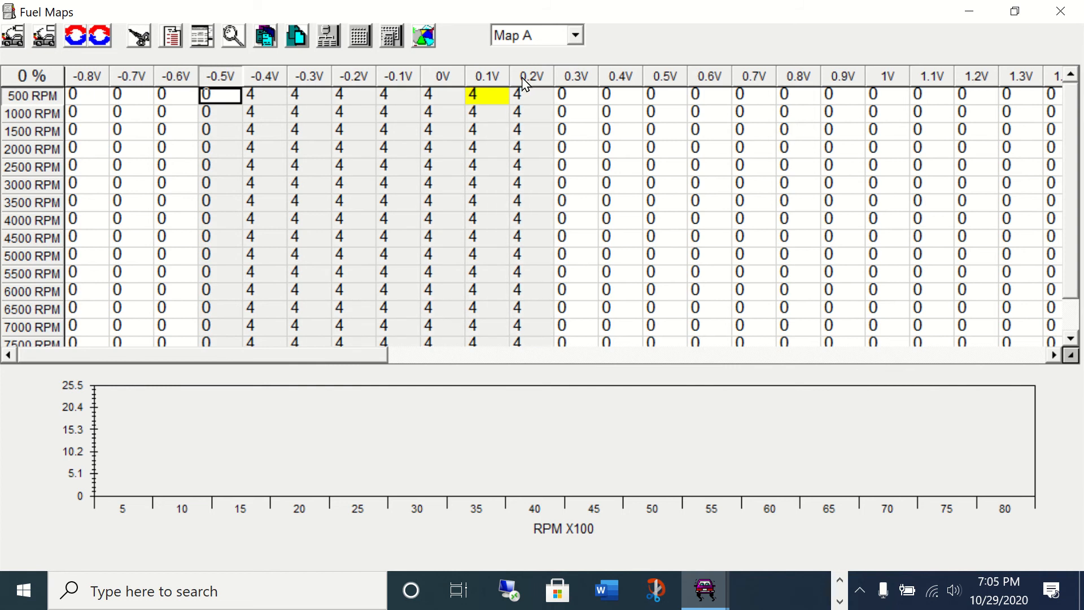
{"action": "left_click", "coordinate": [328, 37]}
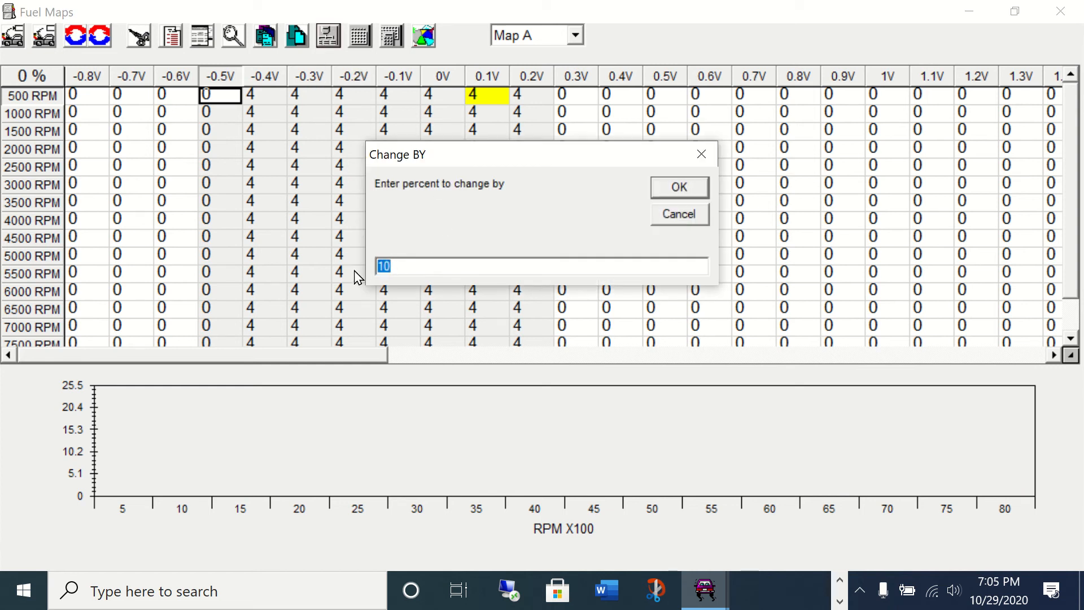
{"action": "type", "text": "-25"}
{"action": "left_click", "coordinate": [679, 186]}
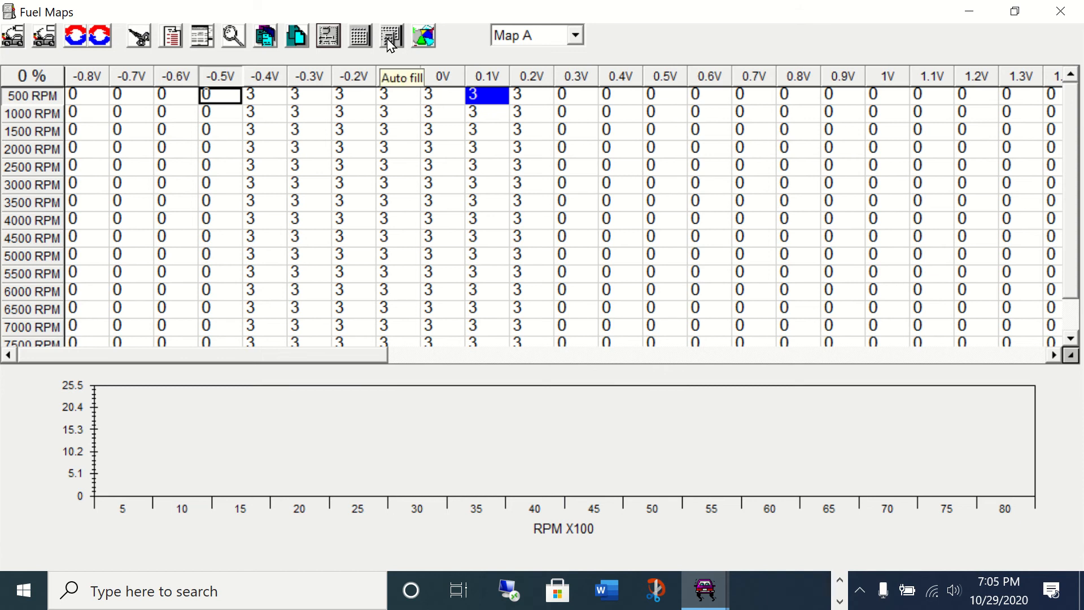
- Fill the whole 0.3V column of Map A with 1.5
{"action": "left_click", "coordinate": [582, 84]}
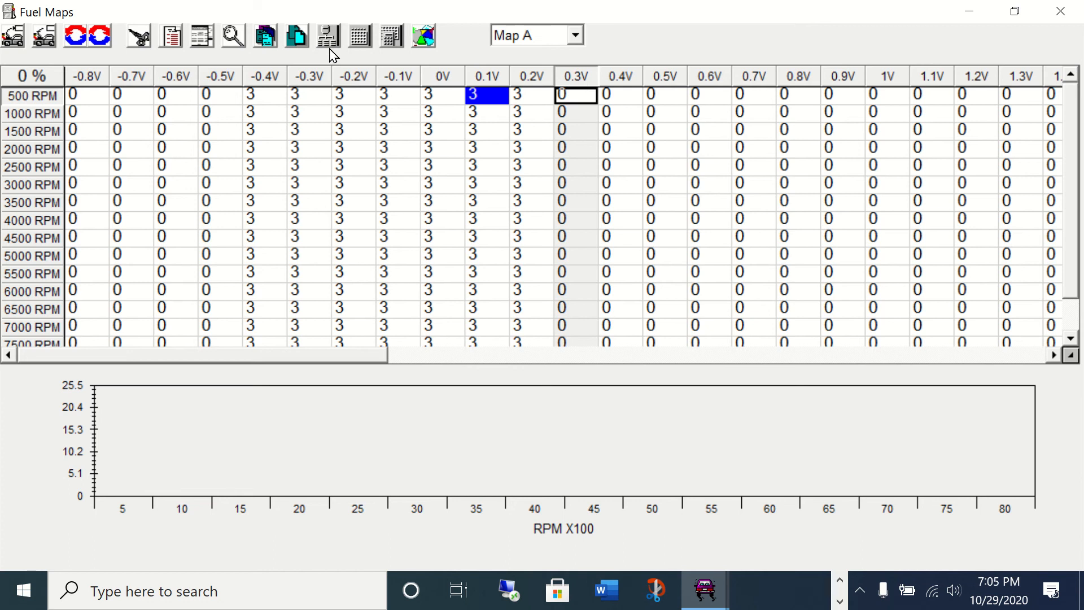
{"action": "left_click", "coordinate": [360, 37]}
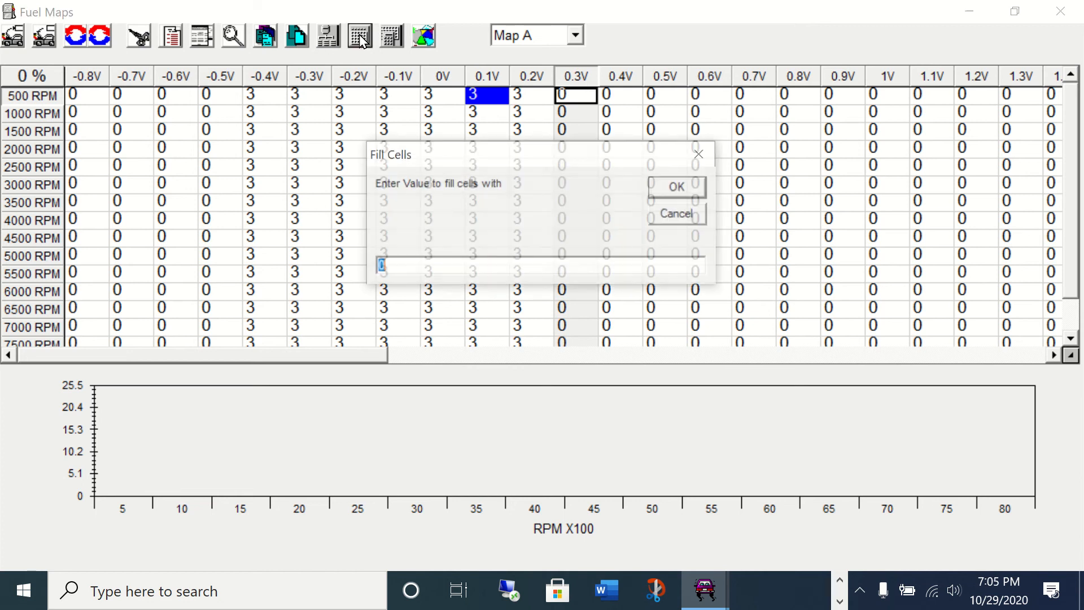
{"action": "type", "text": "1.5"}
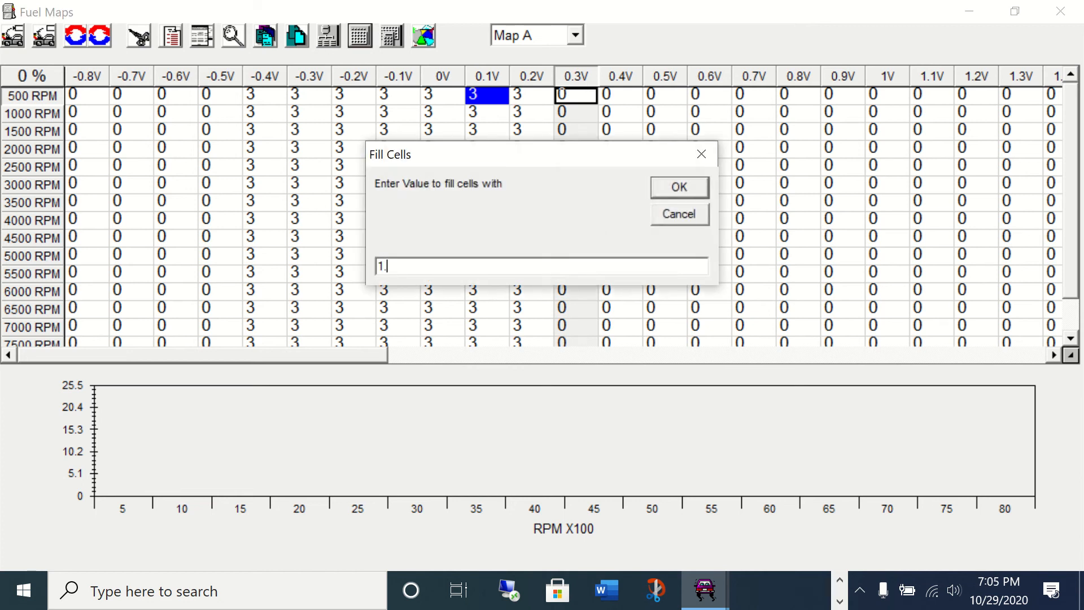
{"action": "left_click", "coordinate": [684, 192]}
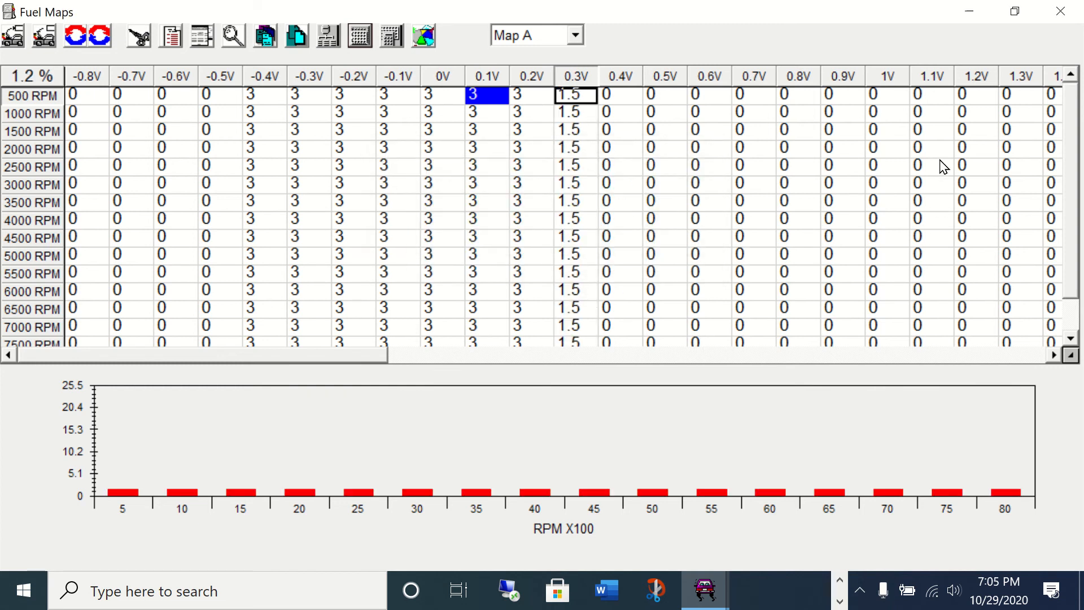
- Fill the whole 1.1V column of Map A with 3
{"action": "left_click", "coordinate": [941, 85]}
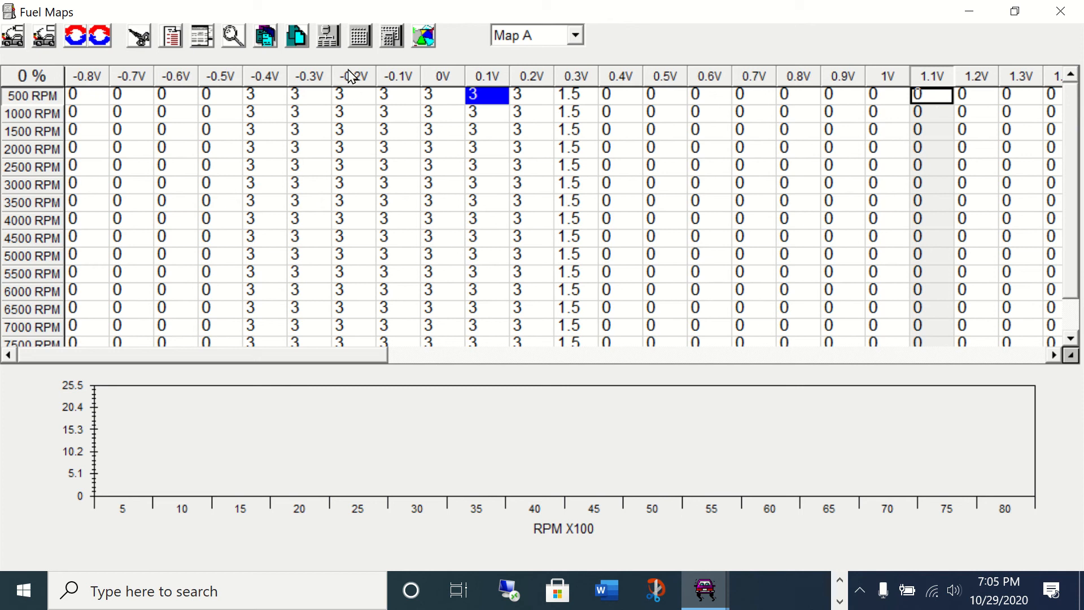
{"action": "left_click", "coordinate": [359, 43]}
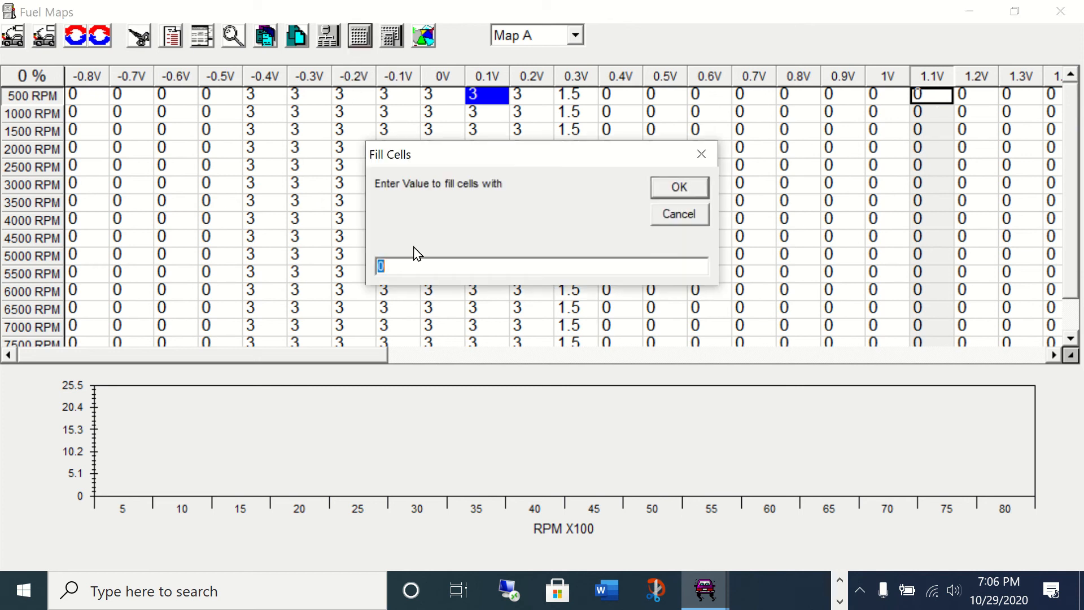
{"action": "type", "text": "3"}
{"action": "left_click", "coordinate": [679, 187]}
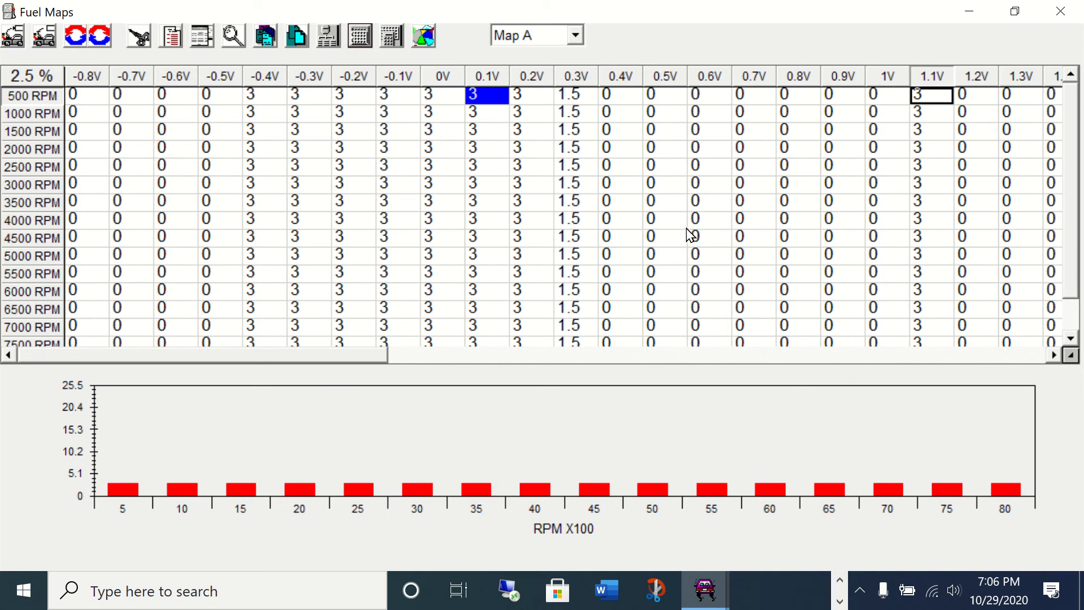
- Auto fill the Map A columns from 0.3V to 1.1V to interpolate the values between them
{"action": "left_click_drag", "start_coordinate": [576, 75], "coordinate": [931, 77]}
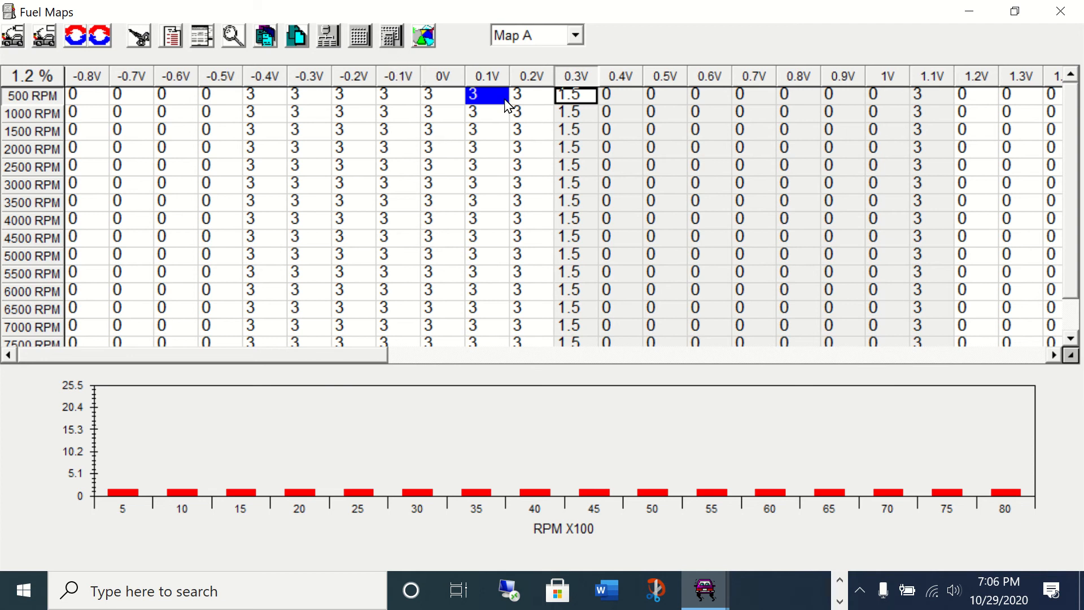
{"action": "left_click", "coordinate": [533, 114]}
{"action": "left_click_drag", "start_coordinate": [566, 78], "coordinate": [926, 79]}
{"action": "left_click", "coordinate": [394, 39]}
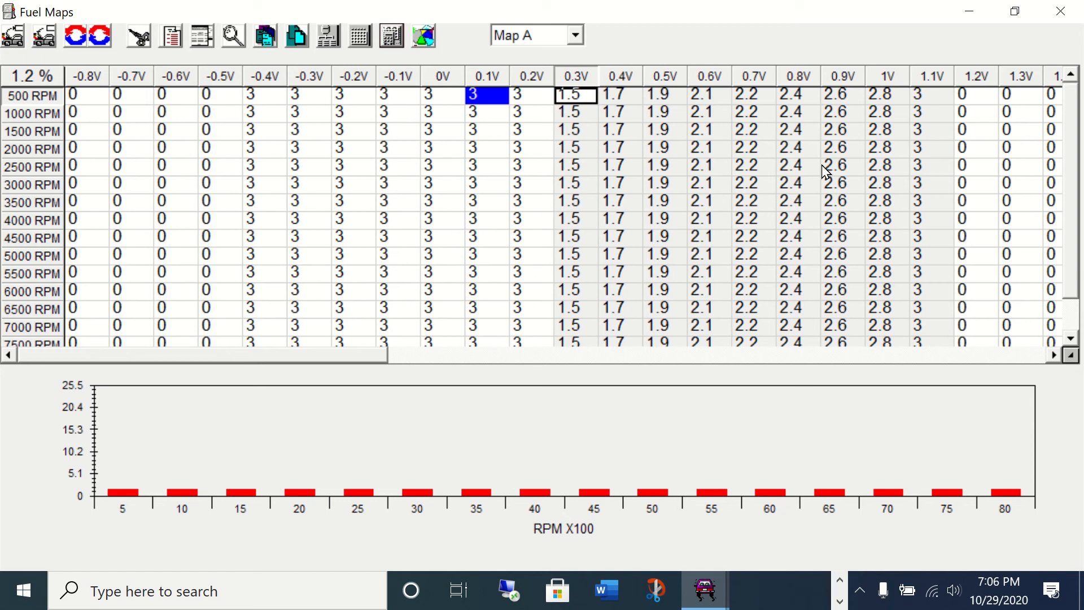
- Fill the whole Map A columns from -0.5V to 1.2V with 0
{"action": "left_click_drag", "start_coordinate": [363, 358], "coordinate": [391, 351]}
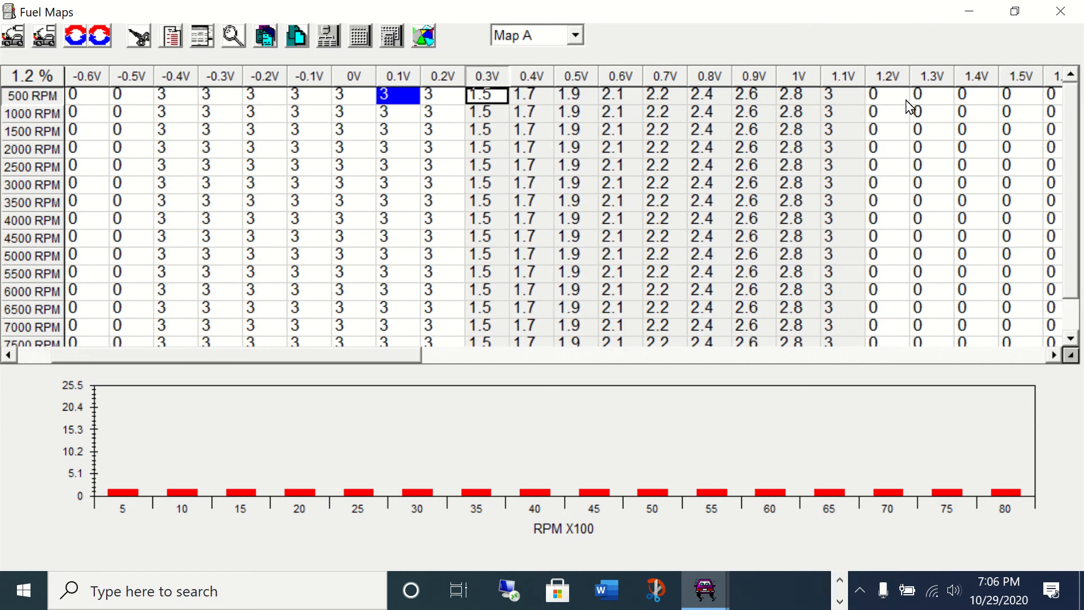
{"action": "left_click", "coordinate": [894, 82]}
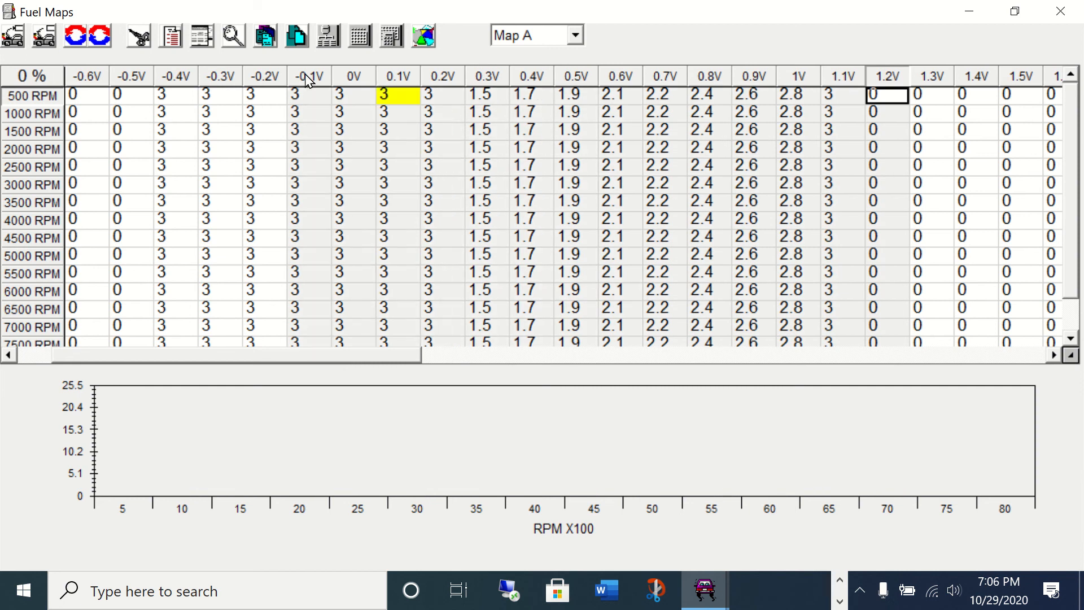
{"action": "left_click", "coordinate": [360, 37]}
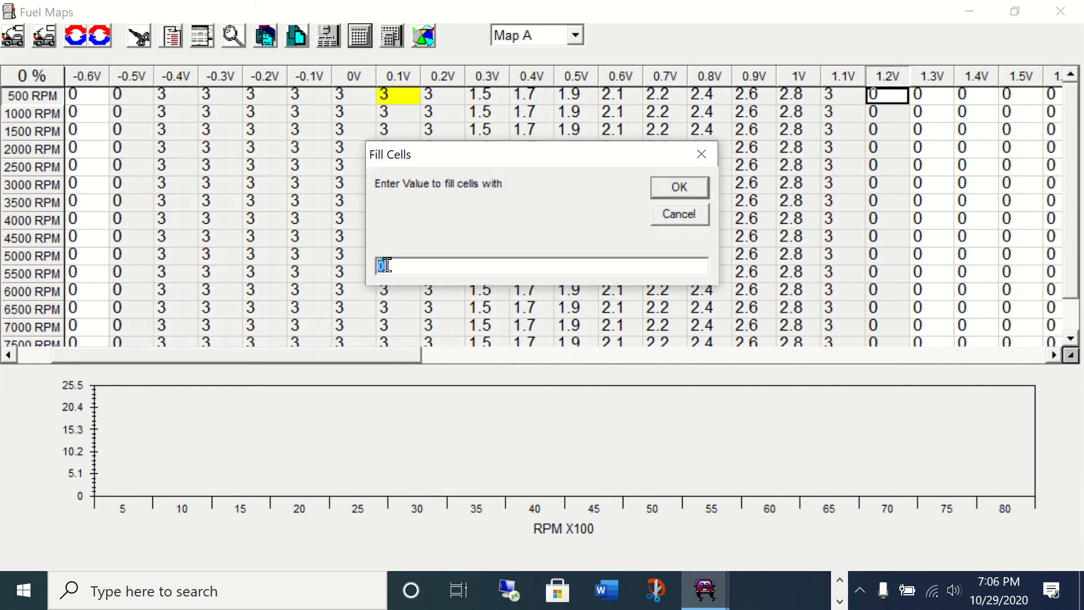
{"action": "left_click", "coordinate": [680, 188]}
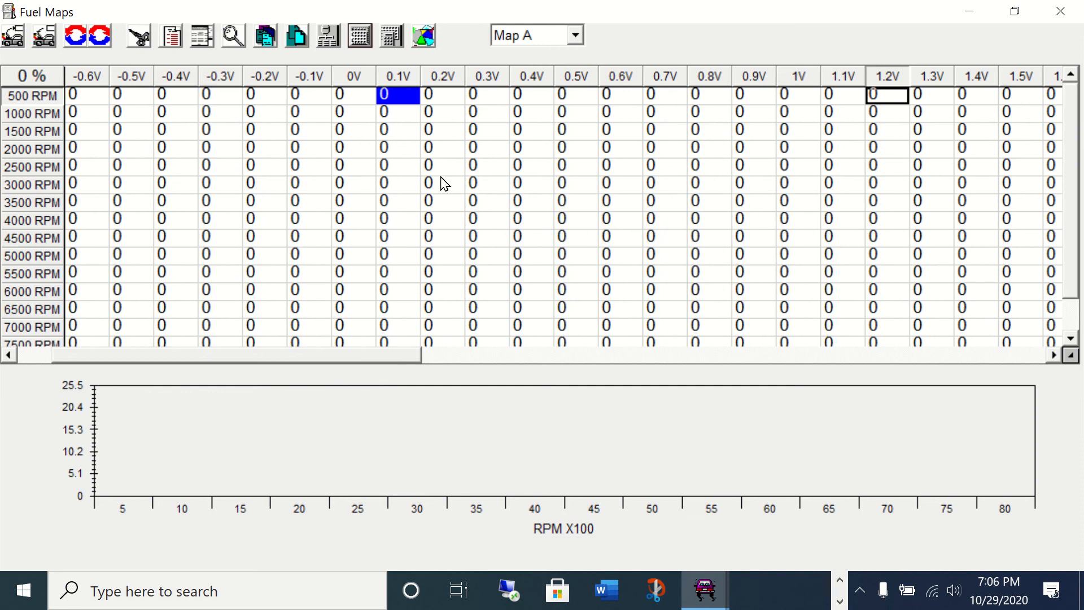
- Enter corner values in Map A: 1 at 0V and 4 at 0.6V for 1500 RPM, 2 at 0V and 3 at 0.6V for 5500 RPM
{"action": "left_click", "coordinate": [354, 136]}
{"action": "type", "text": "1"}
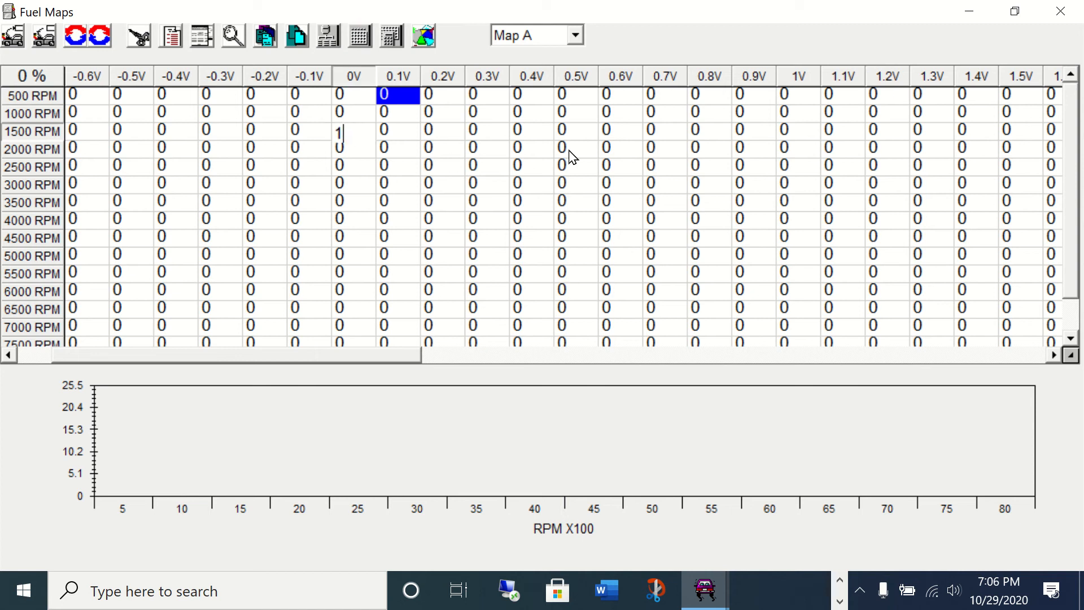
{"action": "left_click", "coordinate": [611, 137]}
{"action": "type", "text": "4"}
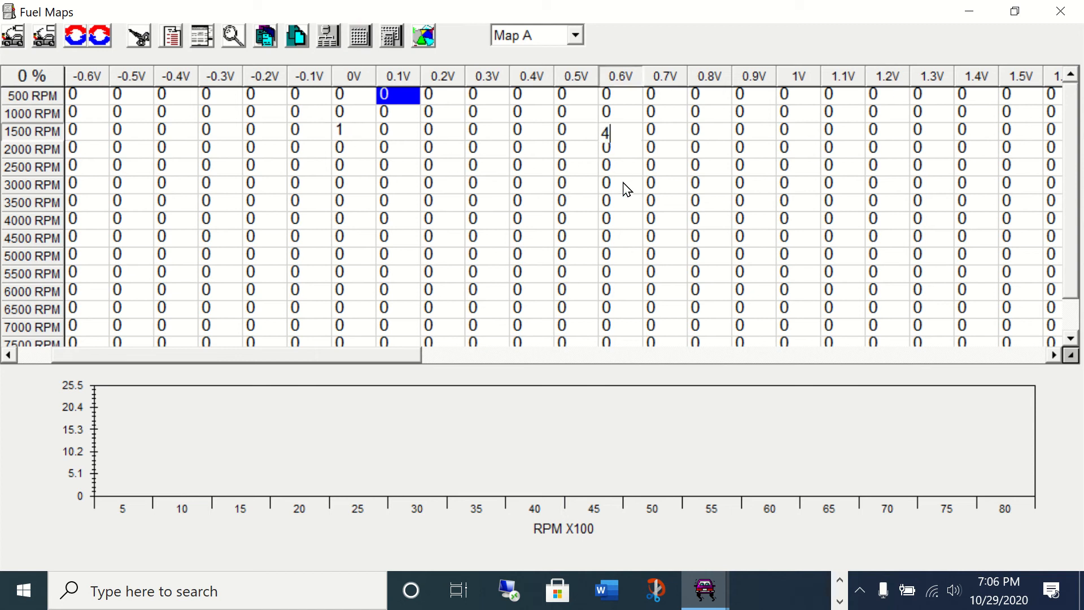
{"action": "left_click", "coordinate": [624, 273]}
{"action": "type", "text": "3"}
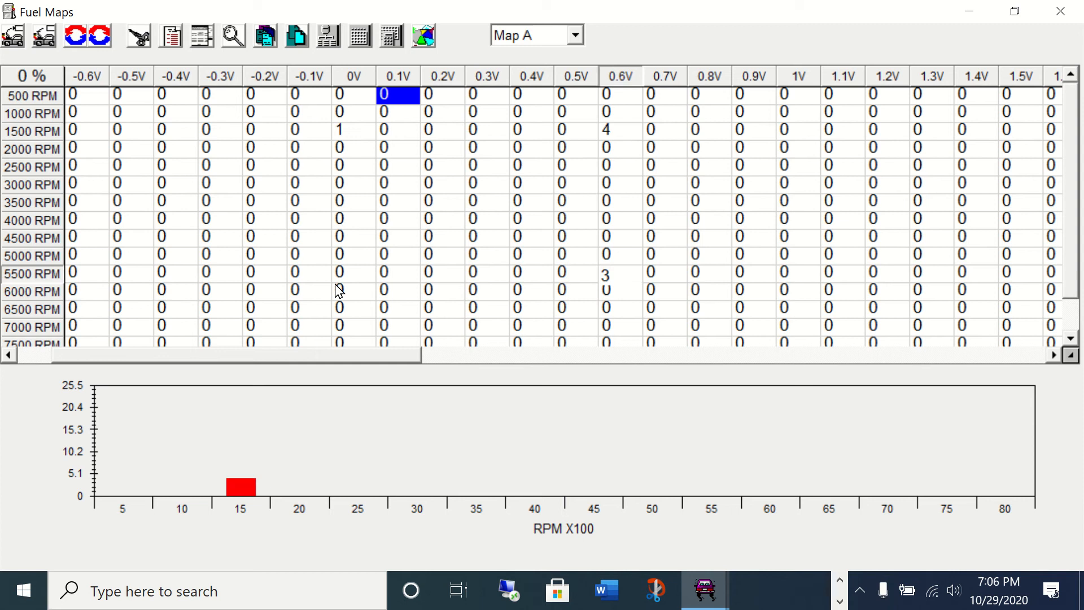
{"action": "left_click", "coordinate": [355, 273]}
{"action": "type", "text": "2"}
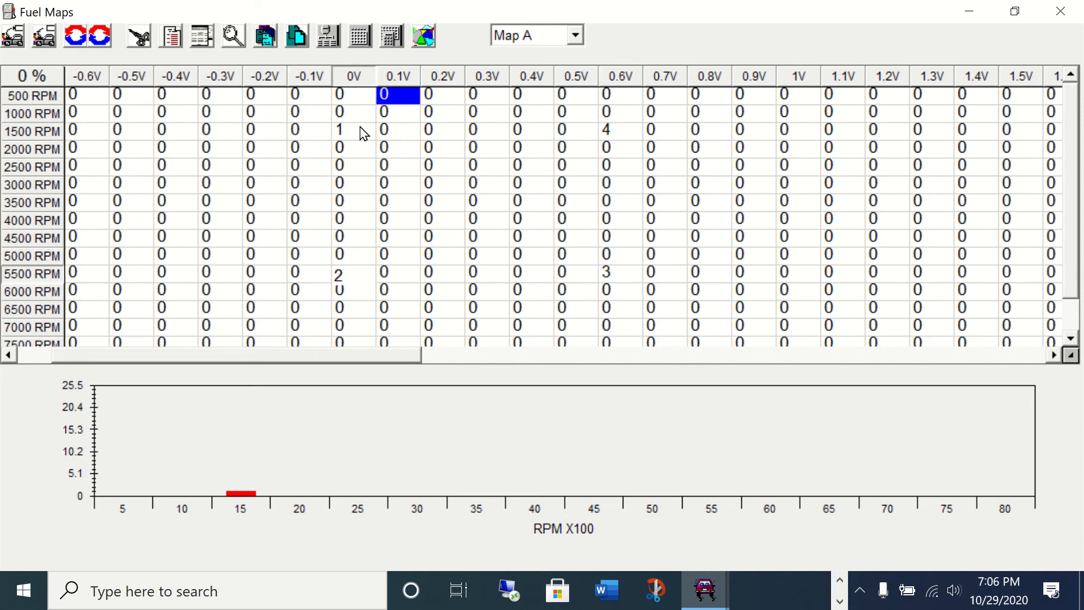
- Auto fill the Map A block from 0V to 0.6V and 1500 to 5500 RPM to interpolate between its corner values
{"action": "mouse_move", "coordinate": [353, 133]}
{"action": "left_mouse_down"}
{"action": "mouse_move", "coordinate": [624, 150]}
{"action": "mouse_move", "coordinate": [611, 281]}
{"action": "left_mouse_up"}
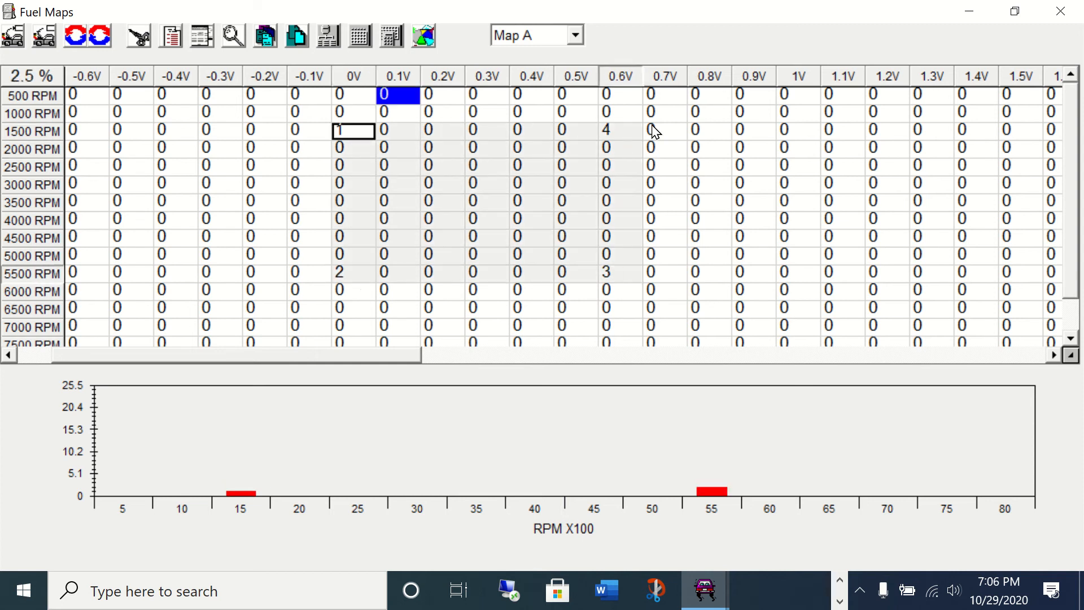
{"action": "left_click", "coordinate": [392, 40]}
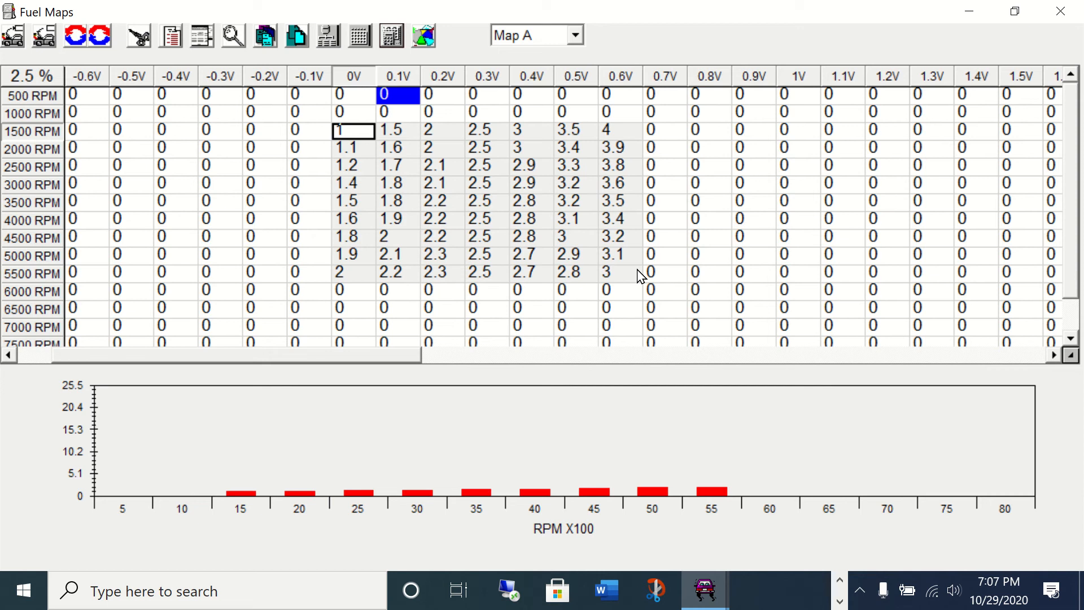
{"action": "left_click", "coordinate": [725, 242]}
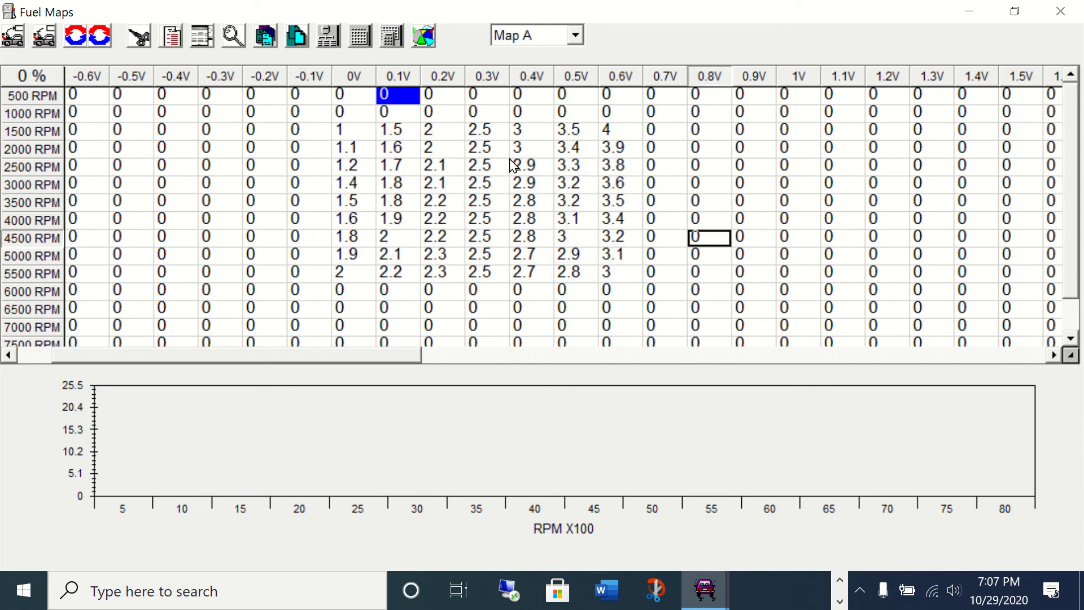
- Change the Map A cells at 0.3V and 0.4V for 2000 and 2500 RPM by 3 percent
{"action": "left_click_drag", "start_coordinate": [496, 149], "coordinate": [520, 162]}
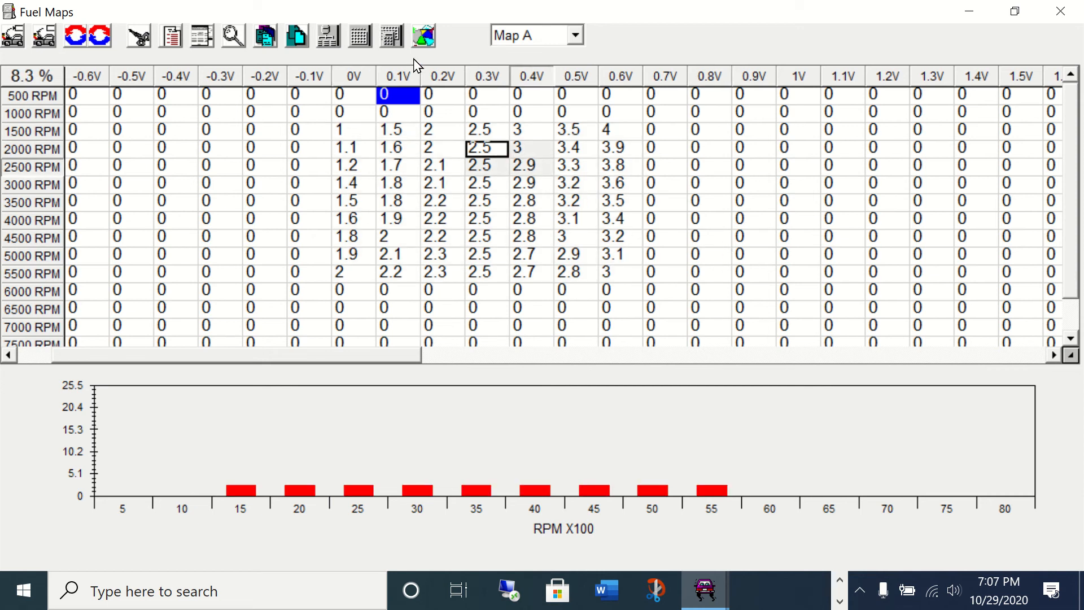
{"action": "left_click", "coordinate": [328, 36]}
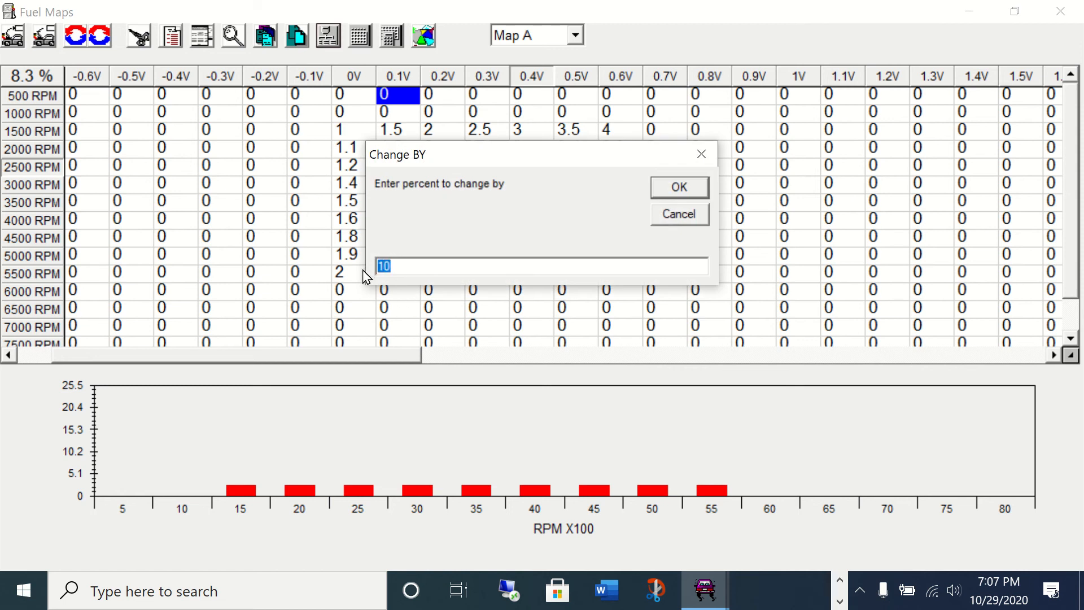
{"action": "type", "text": "3"}
{"action": "left_click", "coordinate": [678, 187]}
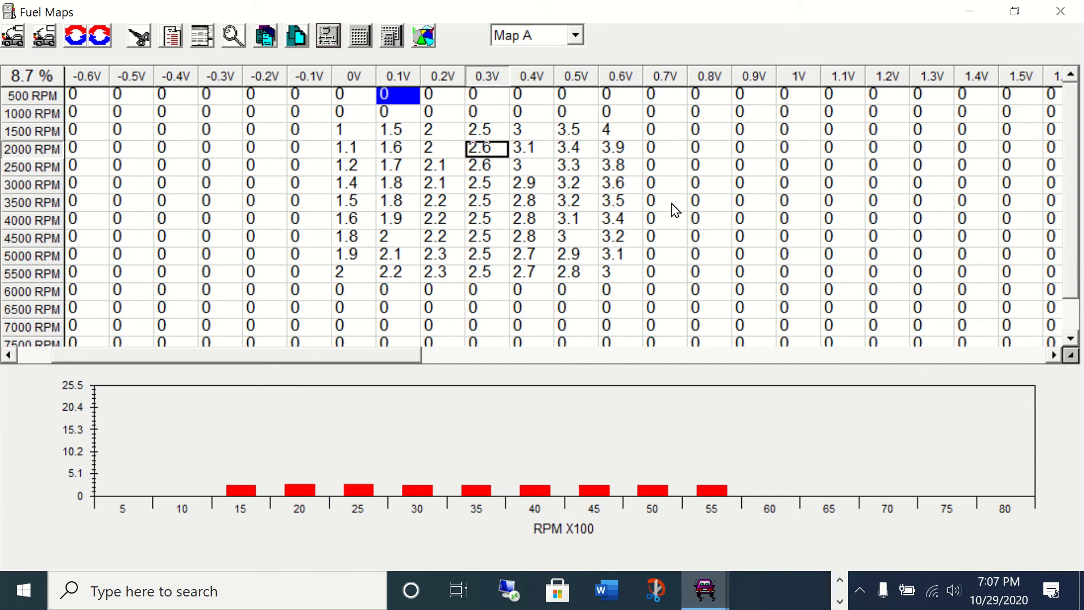
- View the Map B table and return to Map A
{"action": "left_click", "coordinate": [575, 35]}
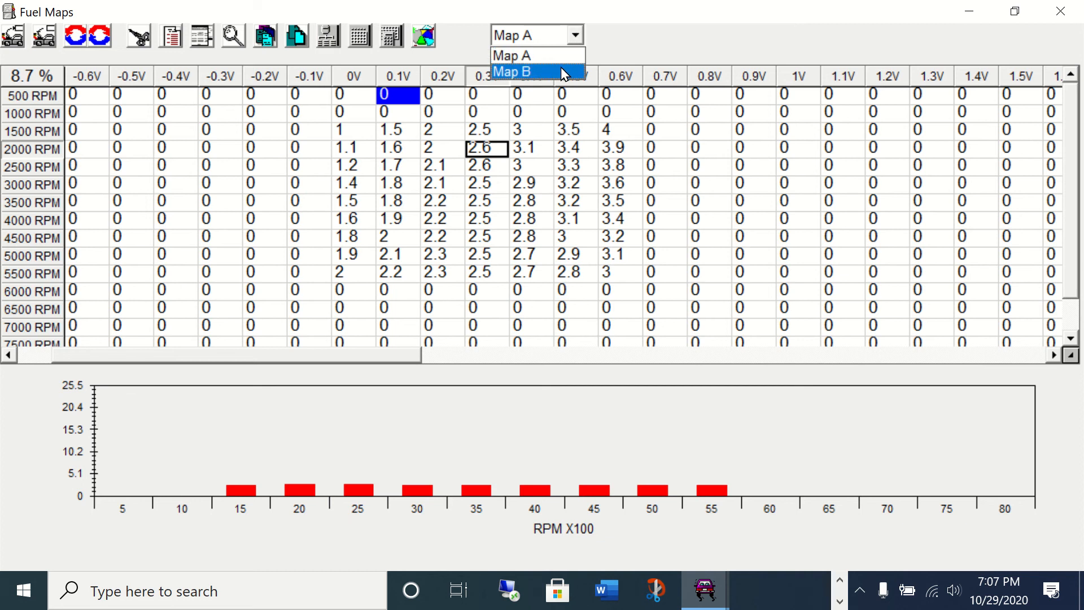
{"action": "left_click", "coordinate": [563, 73]}
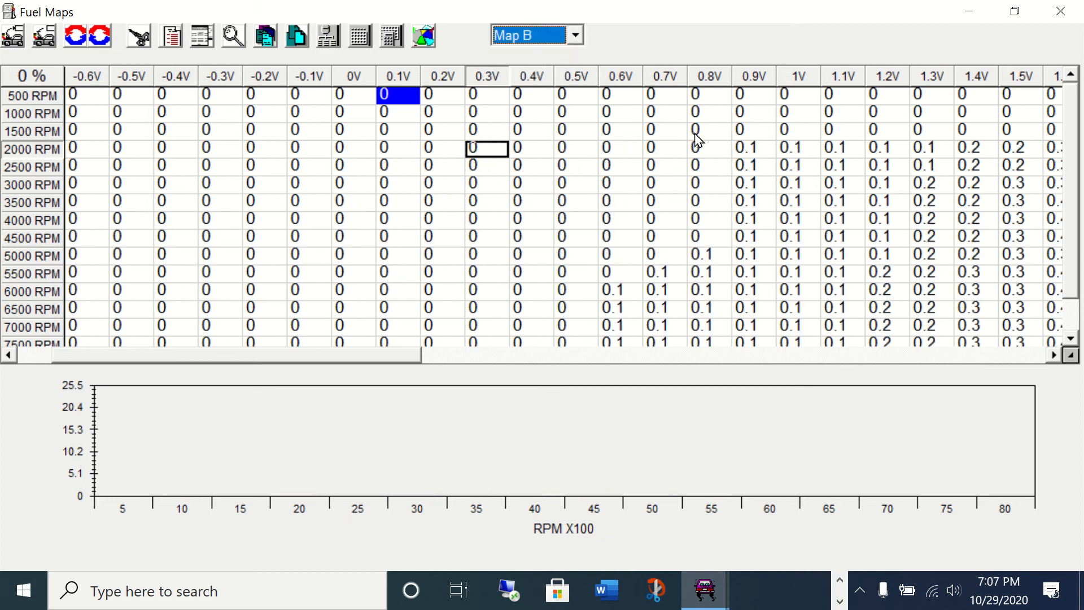
{"action": "left_click", "coordinate": [575, 35]}
{"action": "left_click", "coordinate": [560, 48]}
{"action": "left_click", "coordinate": [575, 35]}
{"action": "left_click", "coordinate": [556, 52]}
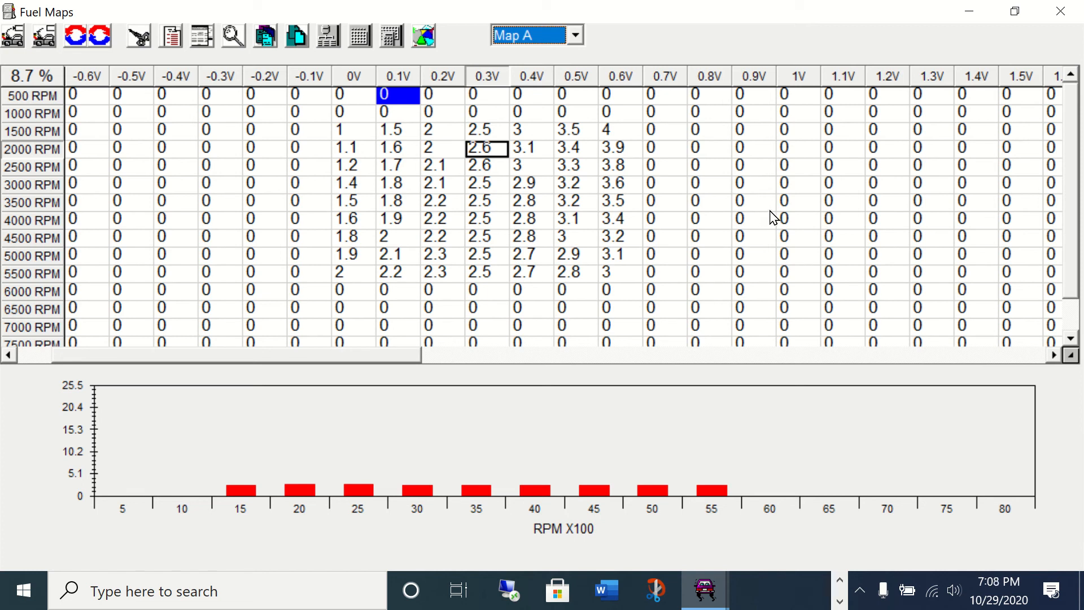
- Reset the whole Map A columns from -0.2V to 0.8V to 0
{"action": "left_click_drag", "start_coordinate": [701, 78], "coordinate": [263, 73]}
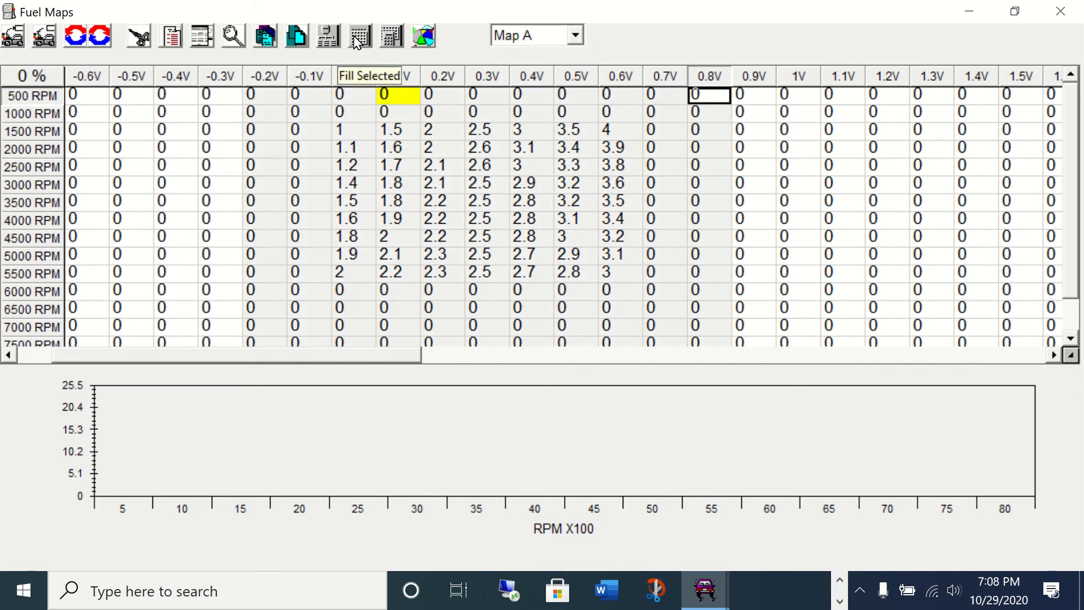
{"action": "left_click", "coordinate": [390, 38]}
{"action": "left_click", "coordinate": [755, 222]}
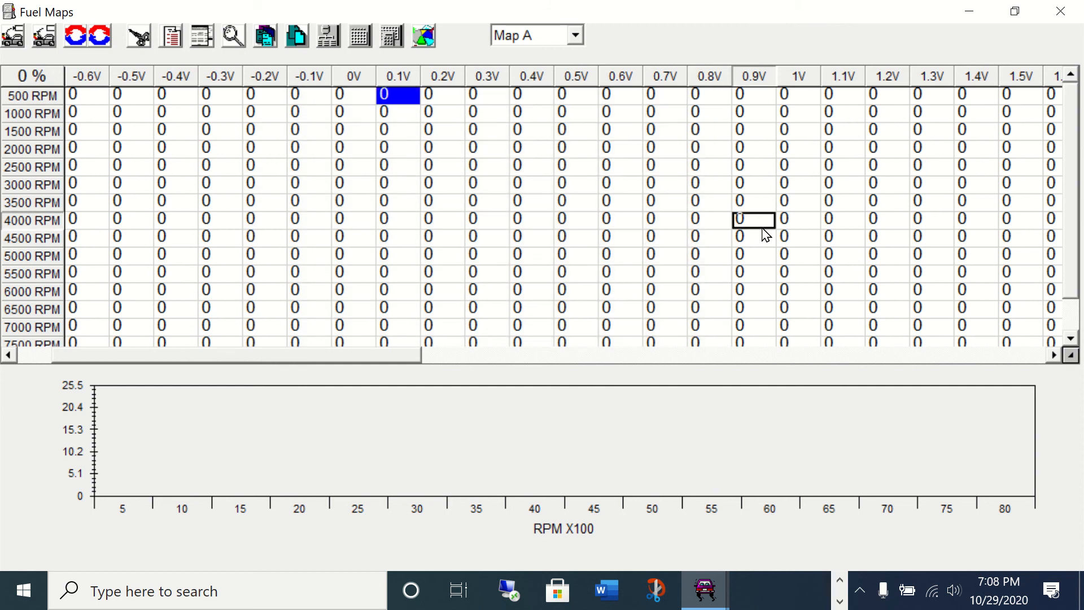
- Copy the whole Map A table and paste it into Map B starting at the 0.9V, 4000 RPM cell
{"action": "left_click_drag", "start_coordinate": [345, 355], "coordinate": [259, 361]}
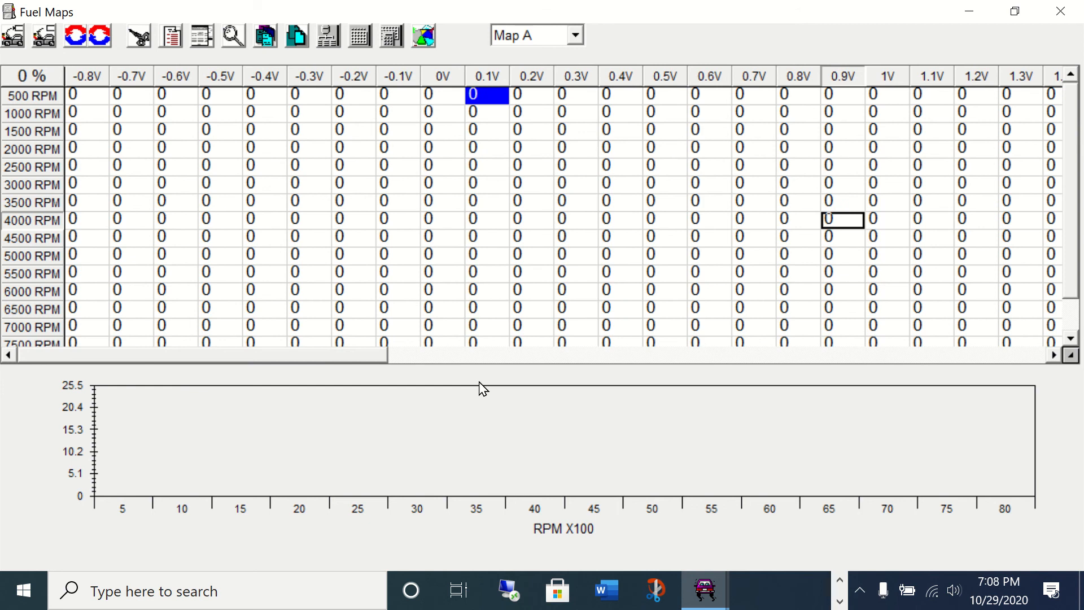
{"action": "left_click_drag", "start_coordinate": [334, 358], "coordinate": [452, 363]}
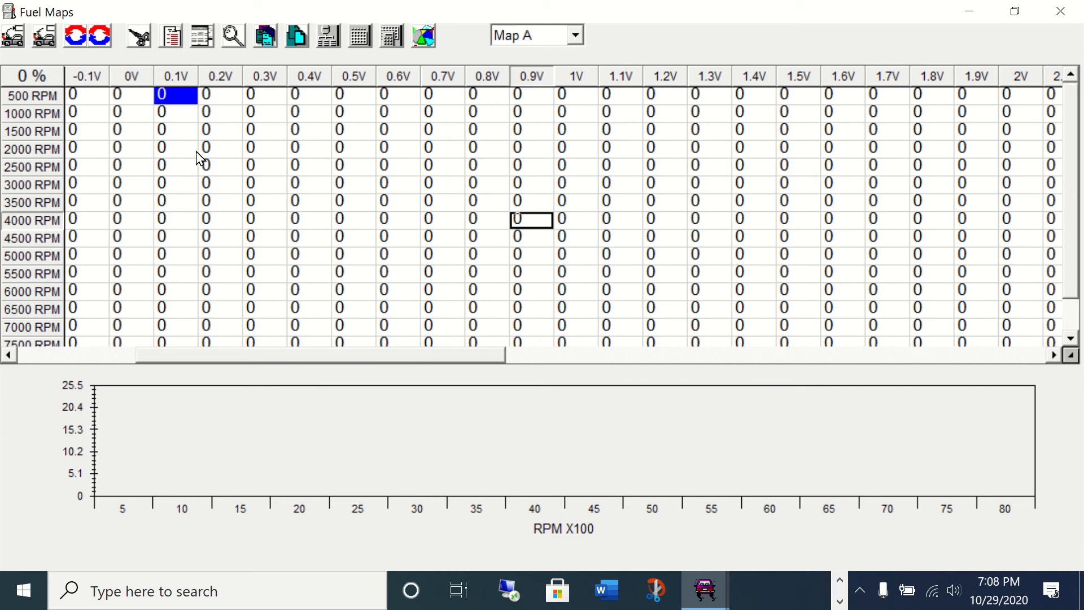
{"action": "left_click", "coordinate": [265, 35]}
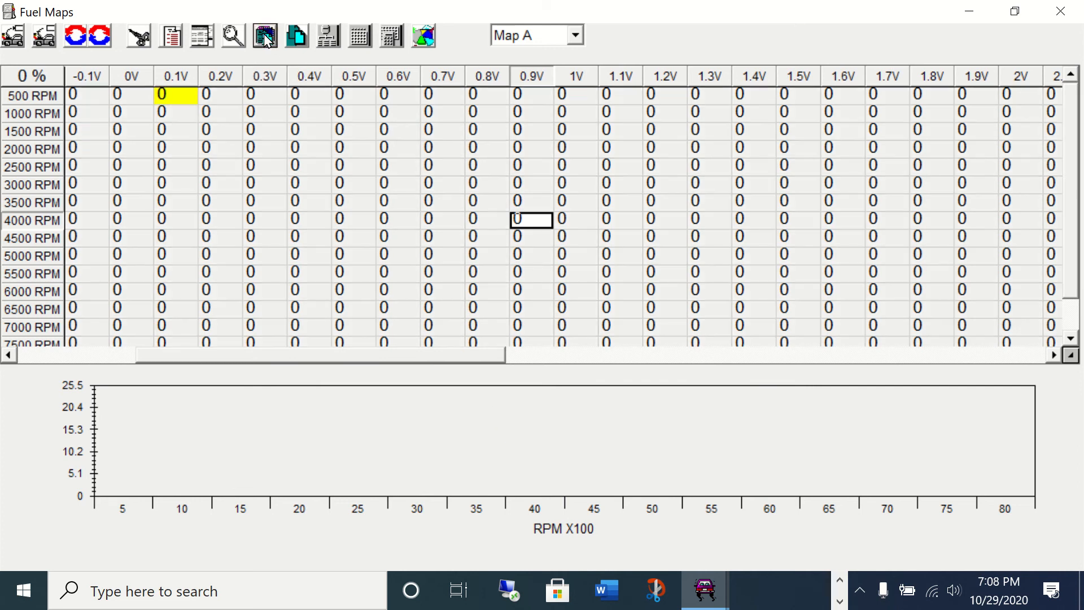
{"action": "left_click", "coordinate": [175, 42]}
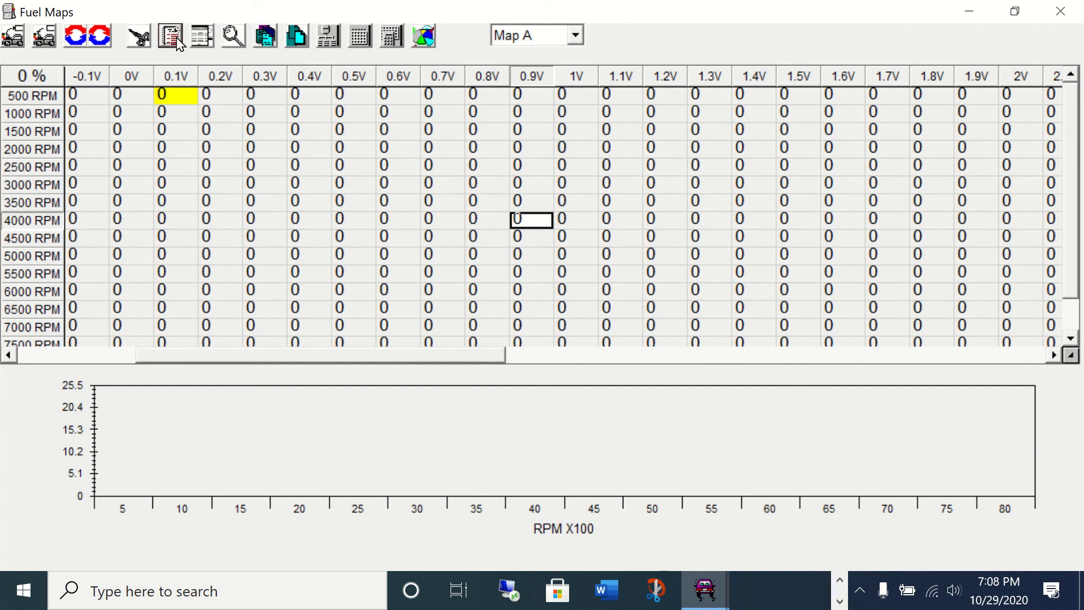
{"action": "left_click", "coordinate": [575, 35]}
{"action": "left_click", "coordinate": [558, 70]}
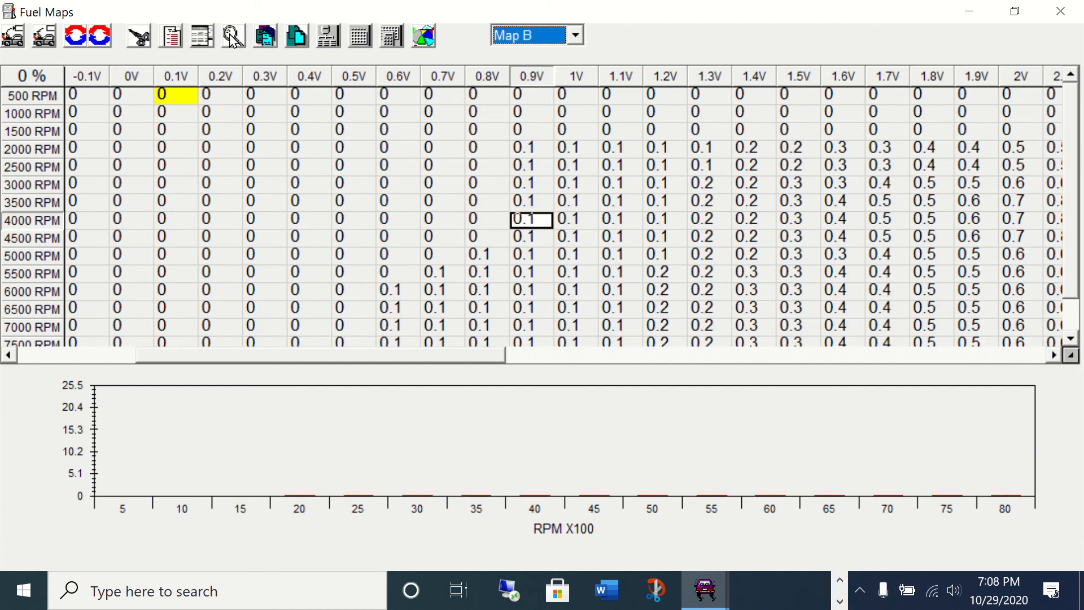
{"action": "left_click", "coordinate": [200, 45]}
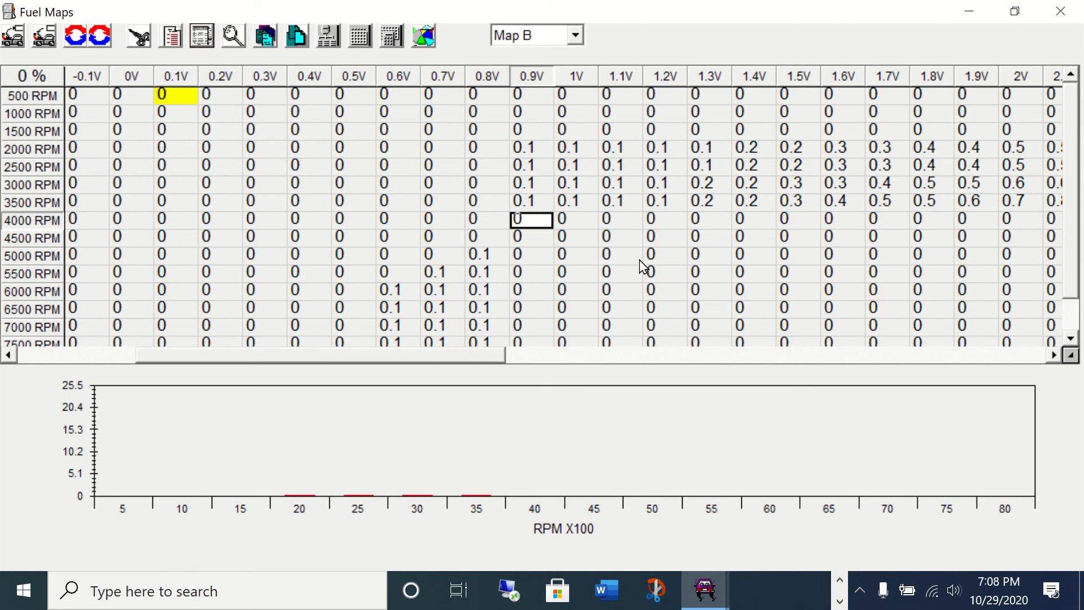
{"action": "left_click", "coordinate": [620, 293]}
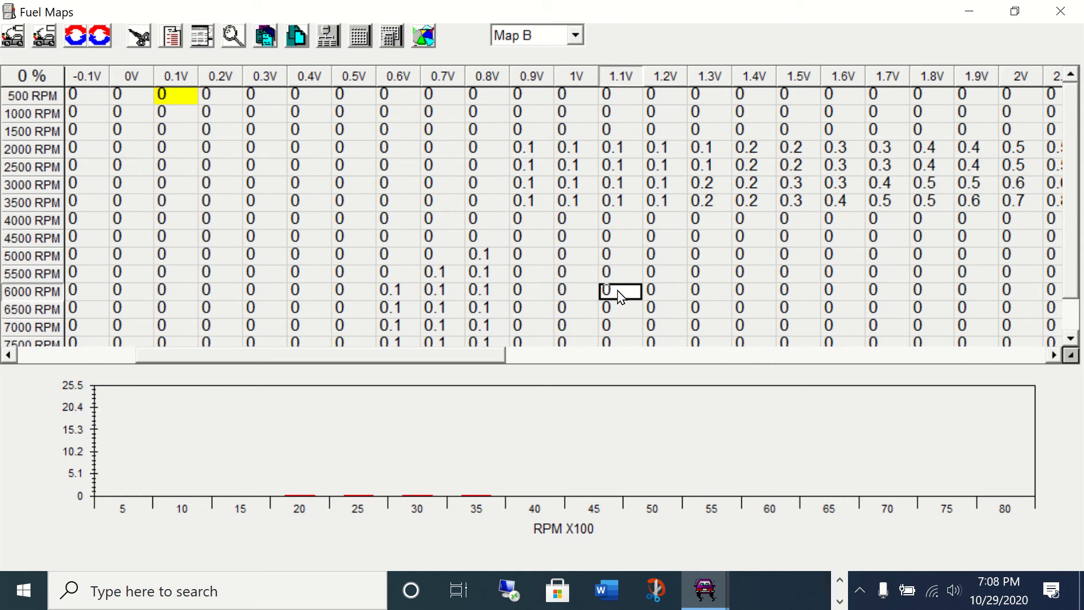
- Copy the whole Map A table and paste it into Map B starting at the -0.8V, 500 RPM cell
{"action": "left_click", "coordinate": [575, 35]}
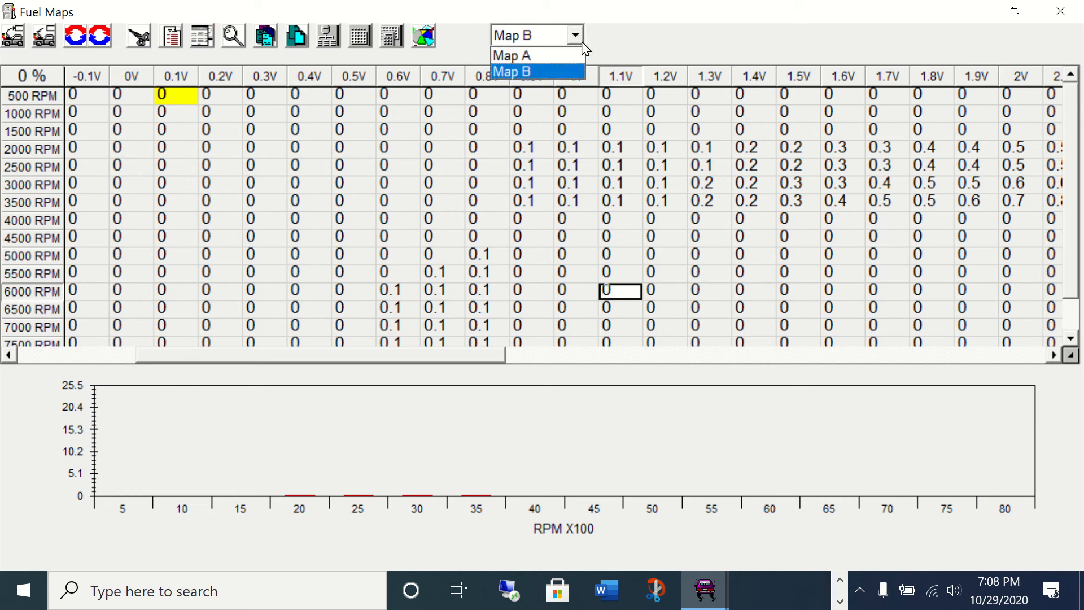
{"action": "left_click", "coordinate": [570, 56]}
{"action": "left_click", "coordinate": [296, 43]}
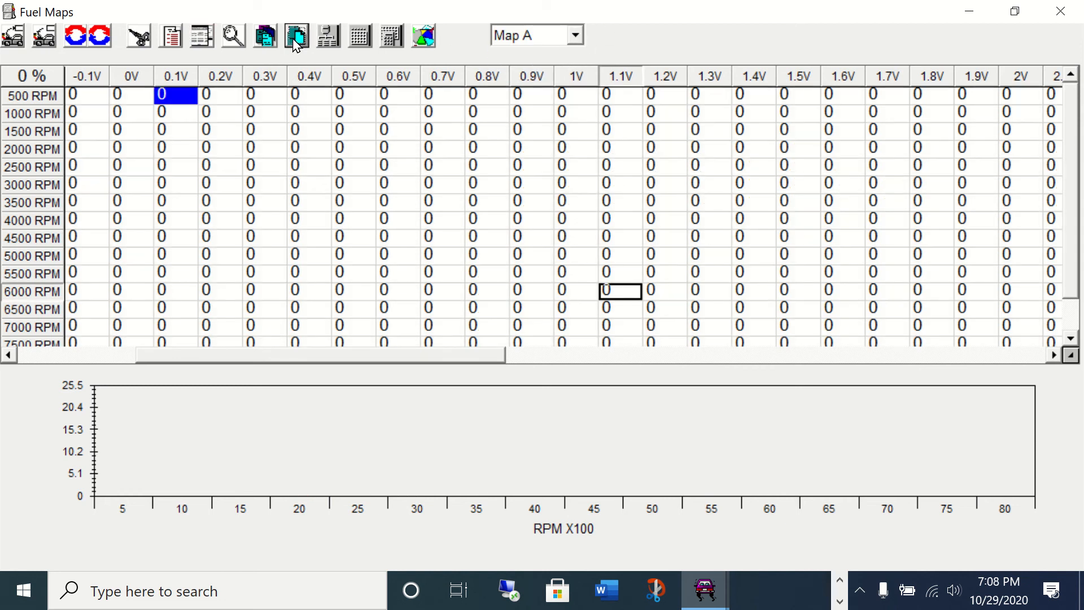
{"action": "left_click", "coordinate": [265, 36]}
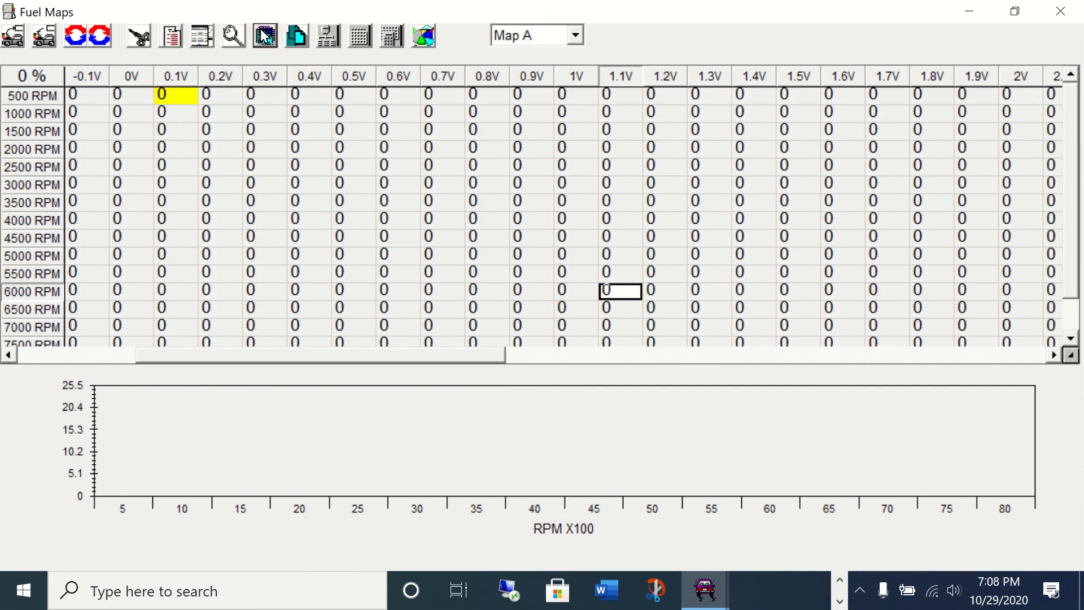
{"action": "left_click", "coordinate": [575, 36]}
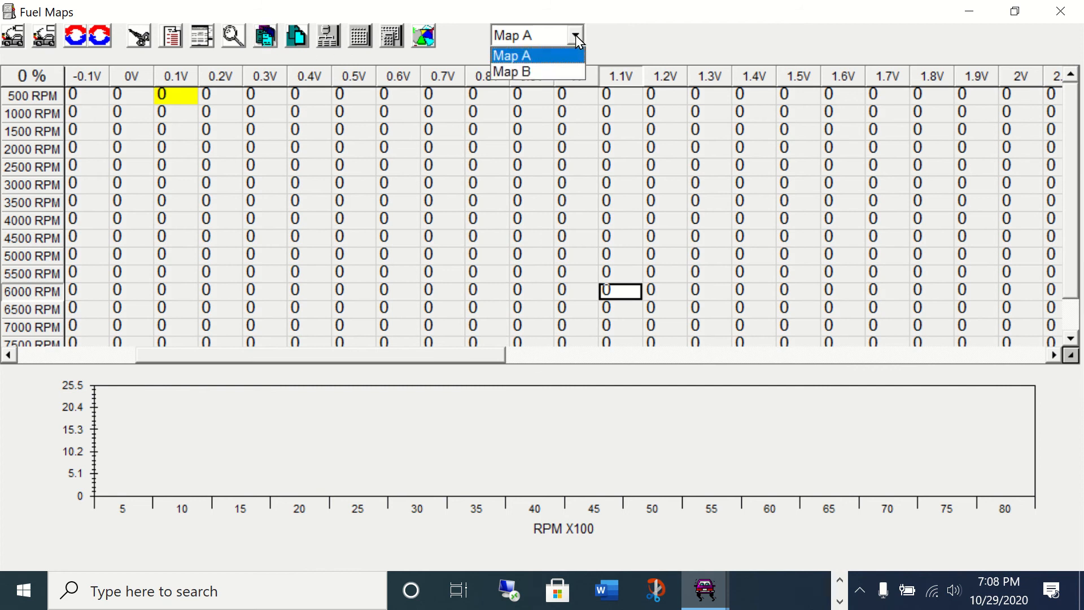
{"action": "left_click", "coordinate": [630, 40]}
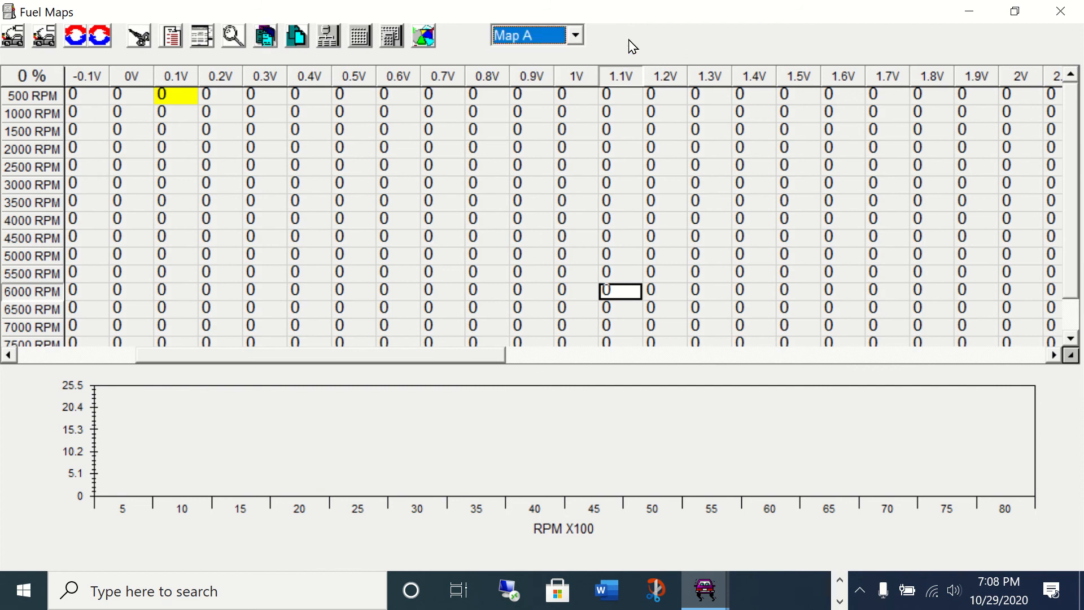
{"action": "left_click", "coordinate": [181, 39]}
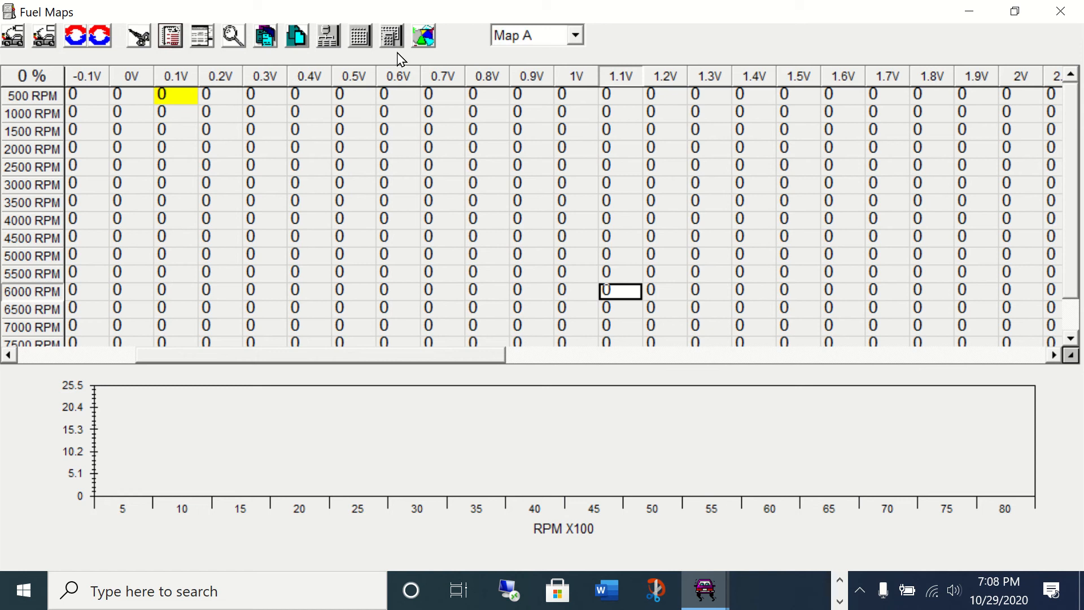
{"action": "left_click", "coordinate": [576, 35]}
{"action": "left_click", "coordinate": [564, 70]}
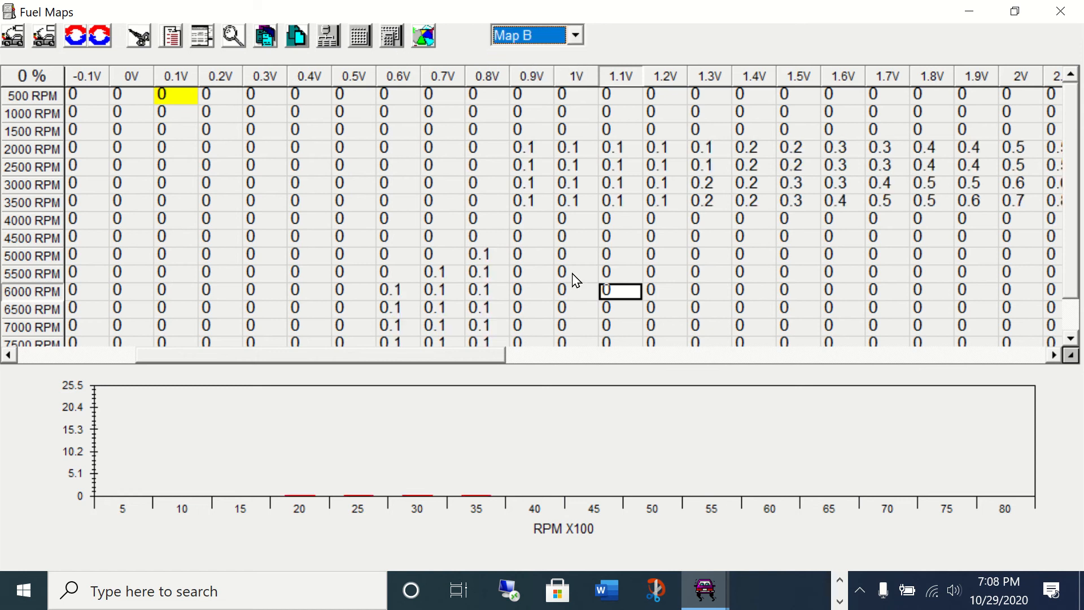
{"action": "left_click_drag", "start_coordinate": [501, 356], "coordinate": [361, 358]}
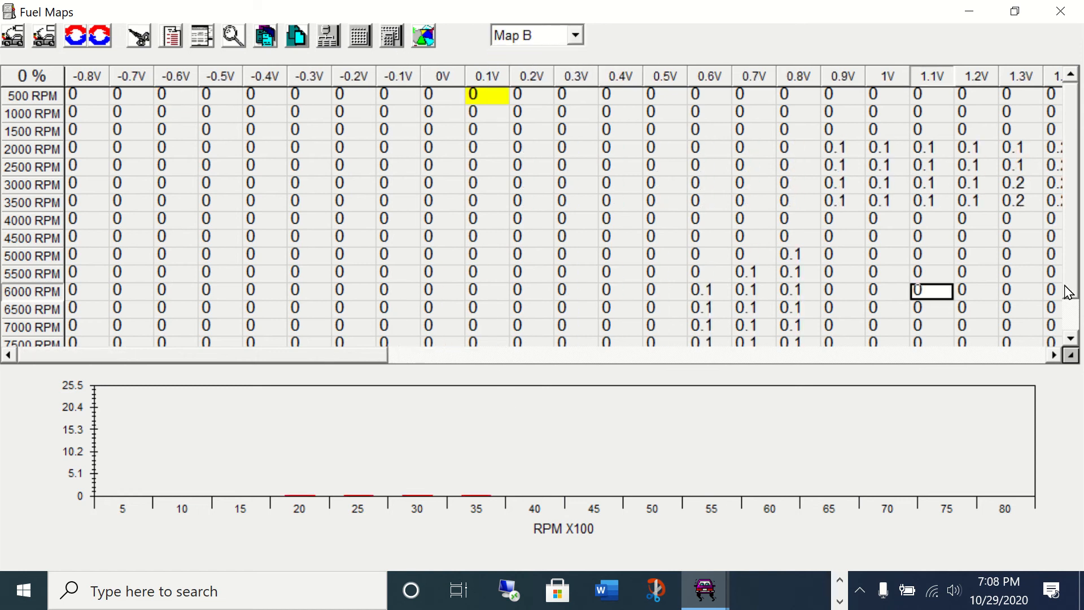
{"action": "left_click", "coordinate": [94, 100]}
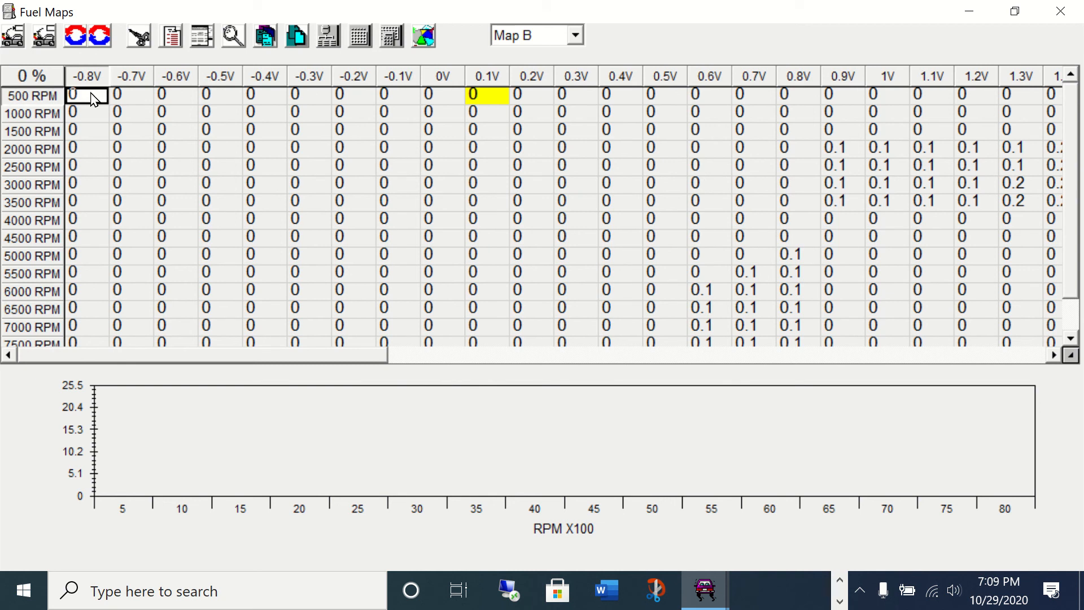
{"action": "left_click", "coordinate": [201, 38]}
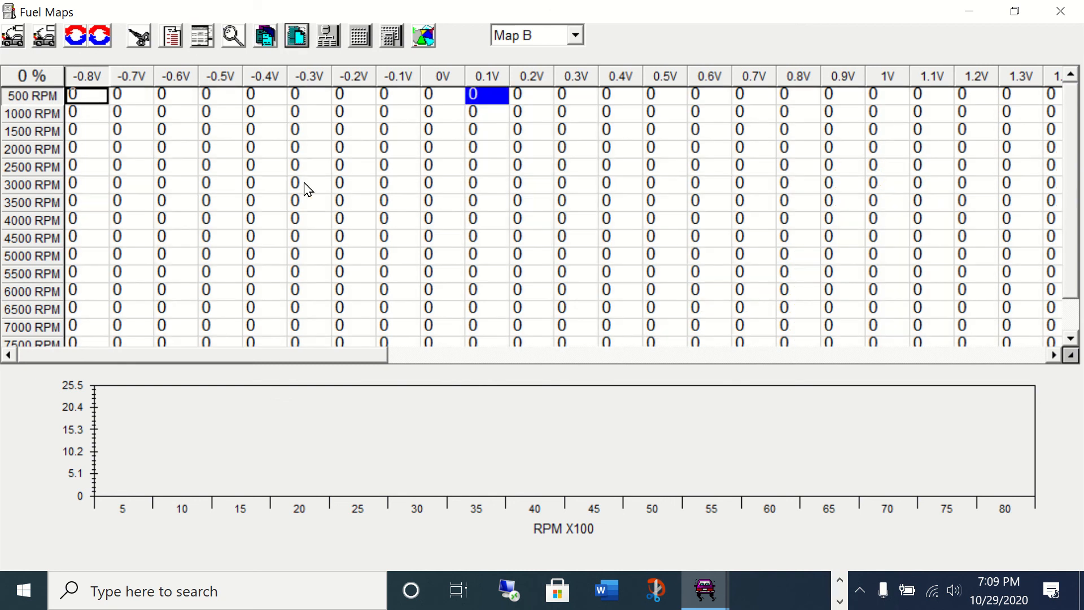
- Compare the Map B and Map A values across the 1.8V to 3.9V columns and close the fuel maps
{"action": "left_click_drag", "start_coordinate": [324, 354], "coordinate": [765, 349]}
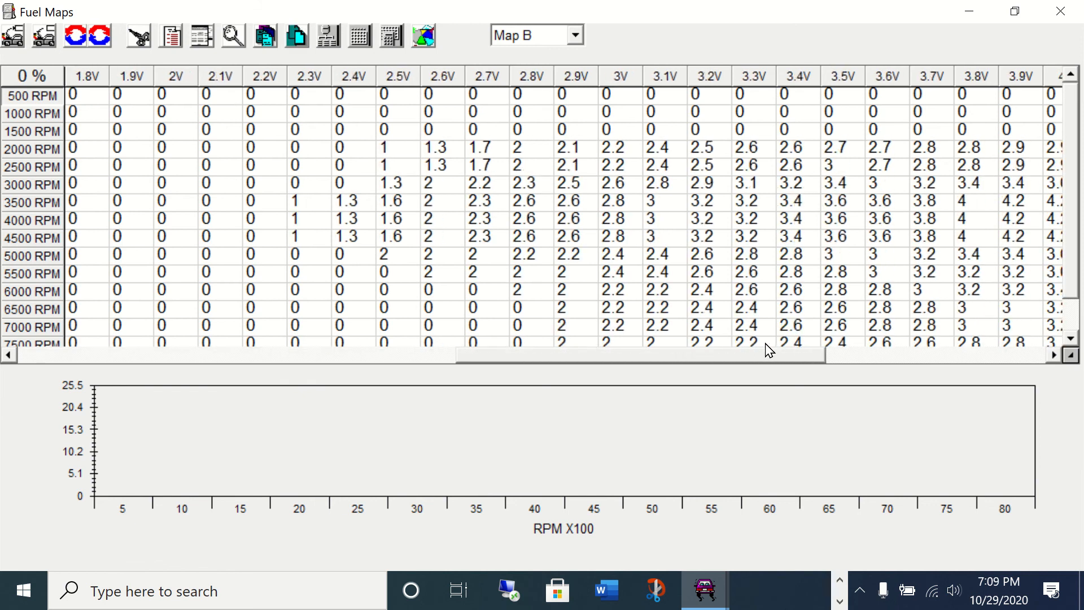
{"action": "left_click", "coordinate": [575, 35]}
{"action": "left_click", "coordinate": [565, 54]}
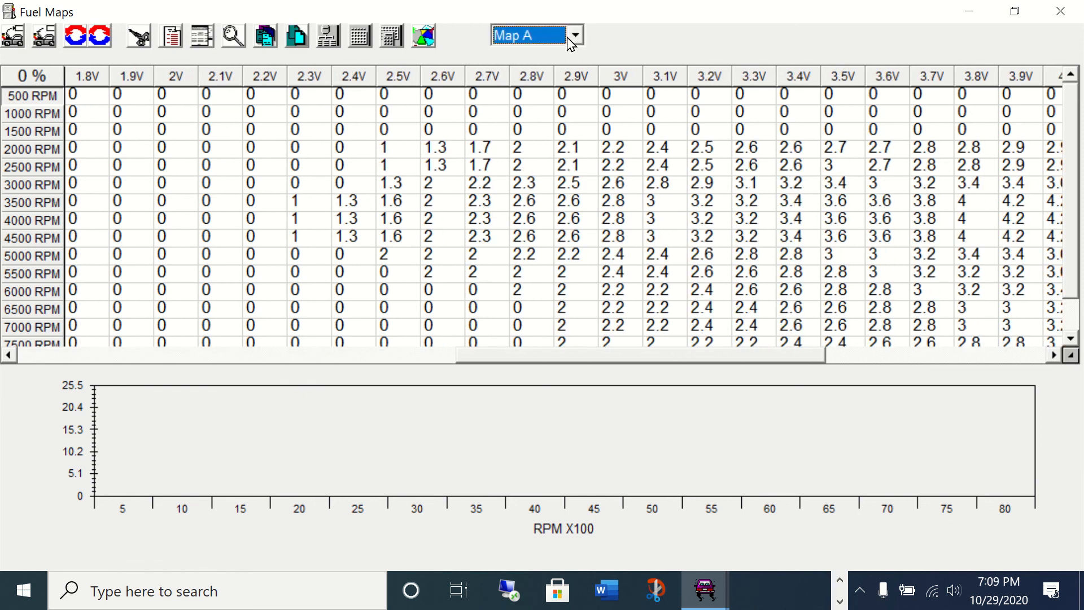
{"action": "left_click", "coordinate": [574, 38]}
{"action": "left_click", "coordinate": [550, 67]}
{"action": "left_click", "coordinate": [575, 35]}
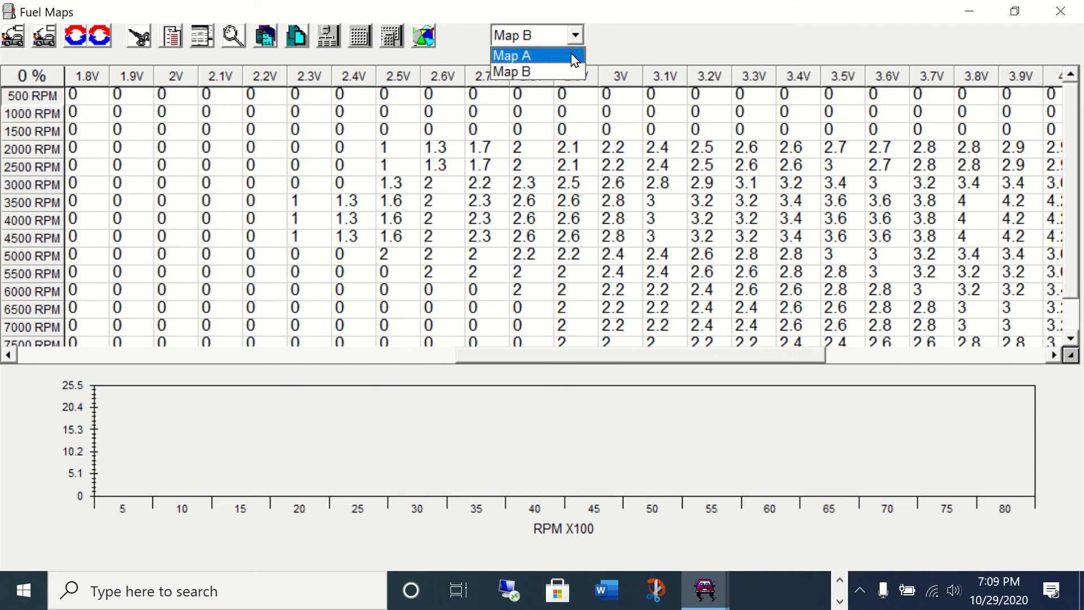
{"action": "left_click", "coordinate": [572, 54]}
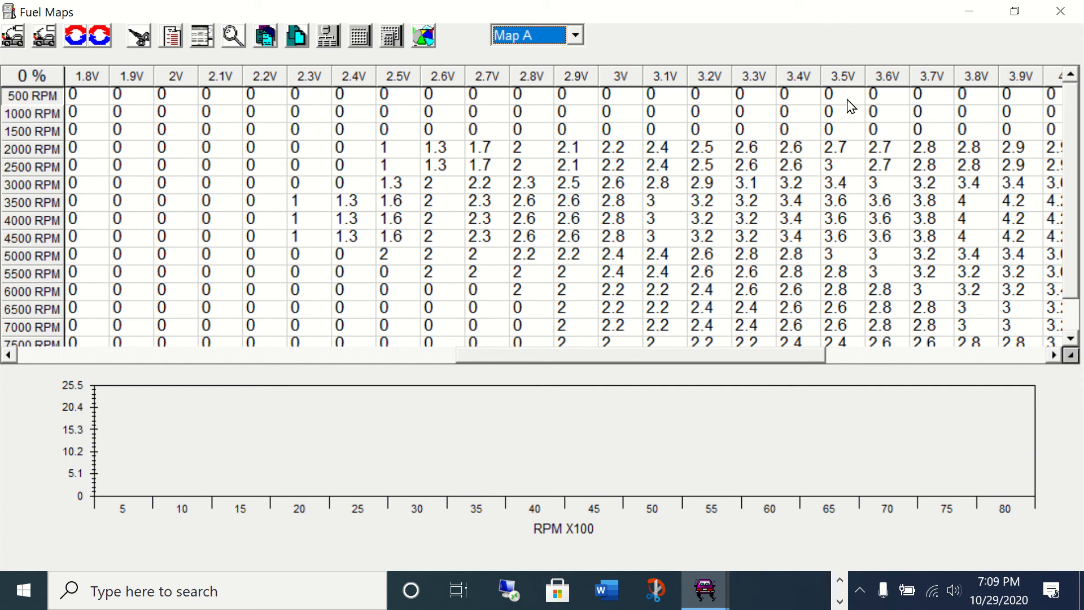
{"action": "left_click", "coordinate": [1062, 12]}
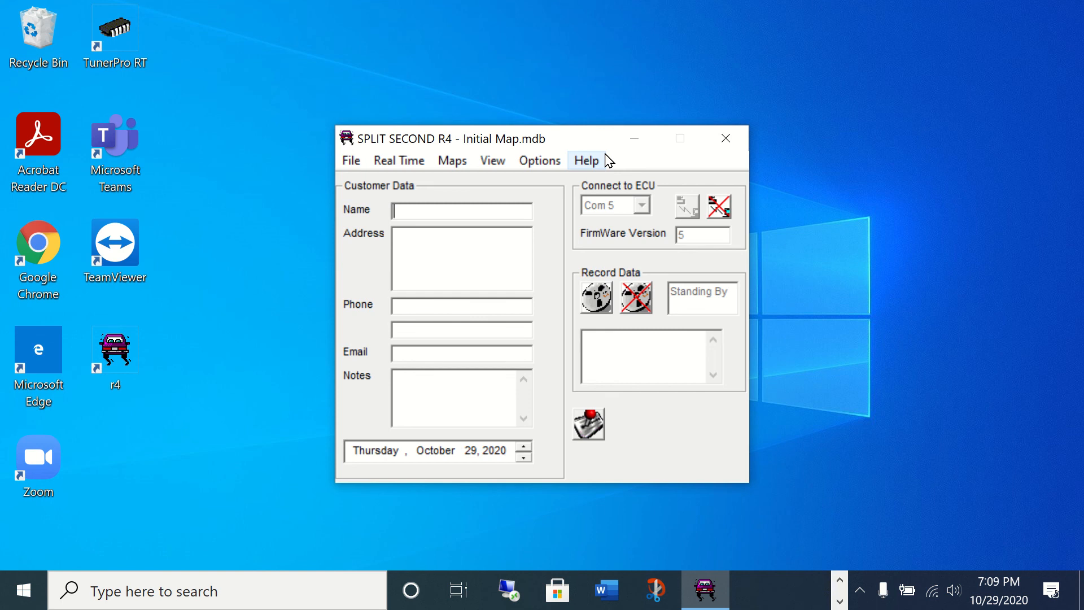
- Display all real-time readings beside the main window and record a short stretch of data to file
{"action": "left_click", "coordinate": [413, 163]}
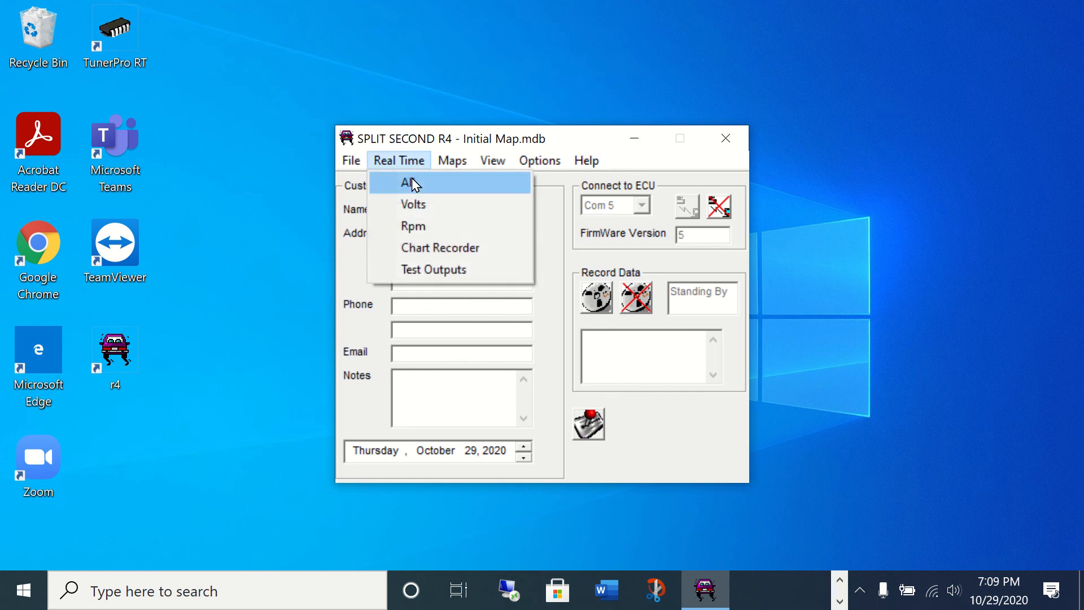
{"action": "left_click", "coordinate": [412, 179]}
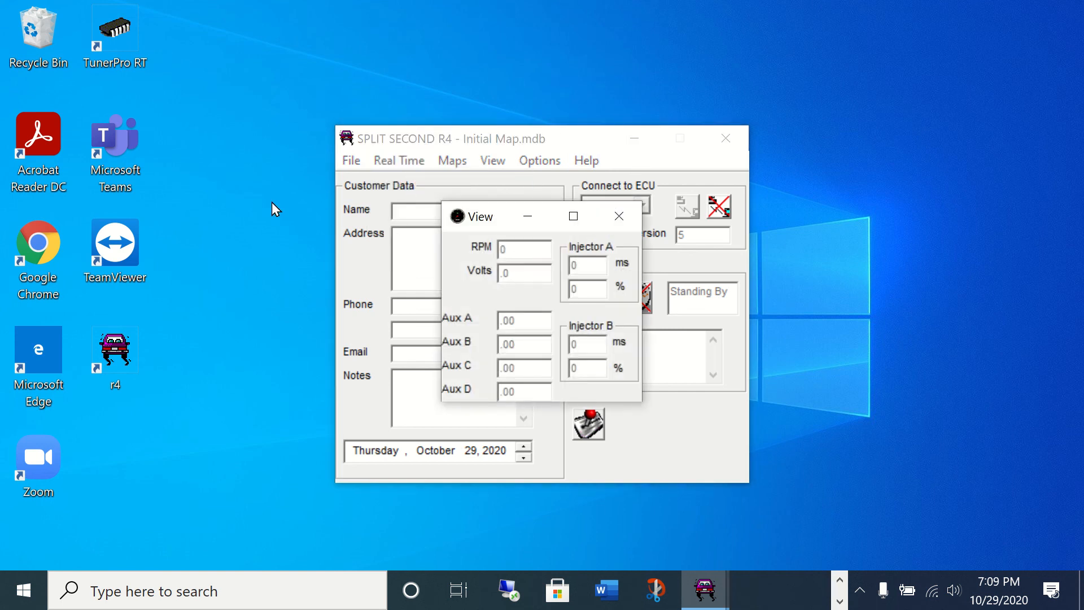
{"action": "left_click_drag", "start_coordinate": [510, 228], "coordinate": [196, 197]}
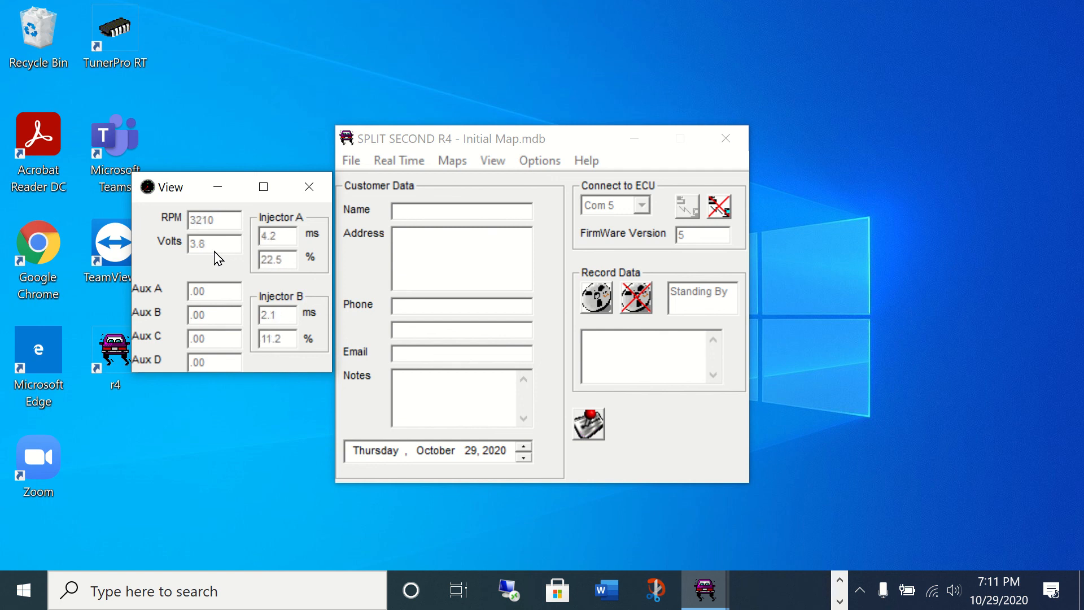
{"action": "left_click", "coordinate": [594, 292]}
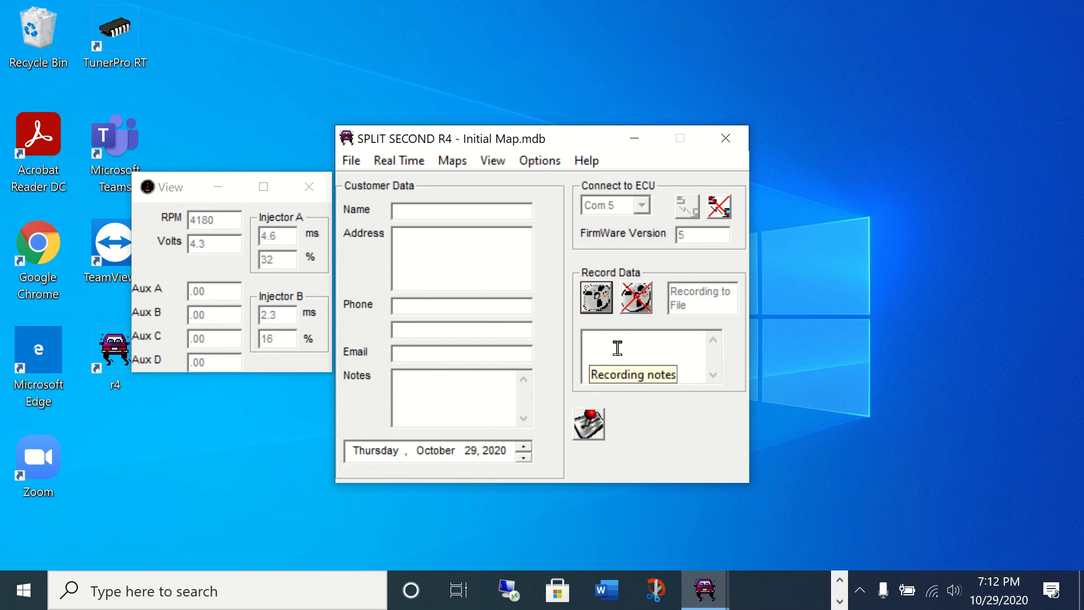
{"action": "left_click", "coordinate": [638, 301]}
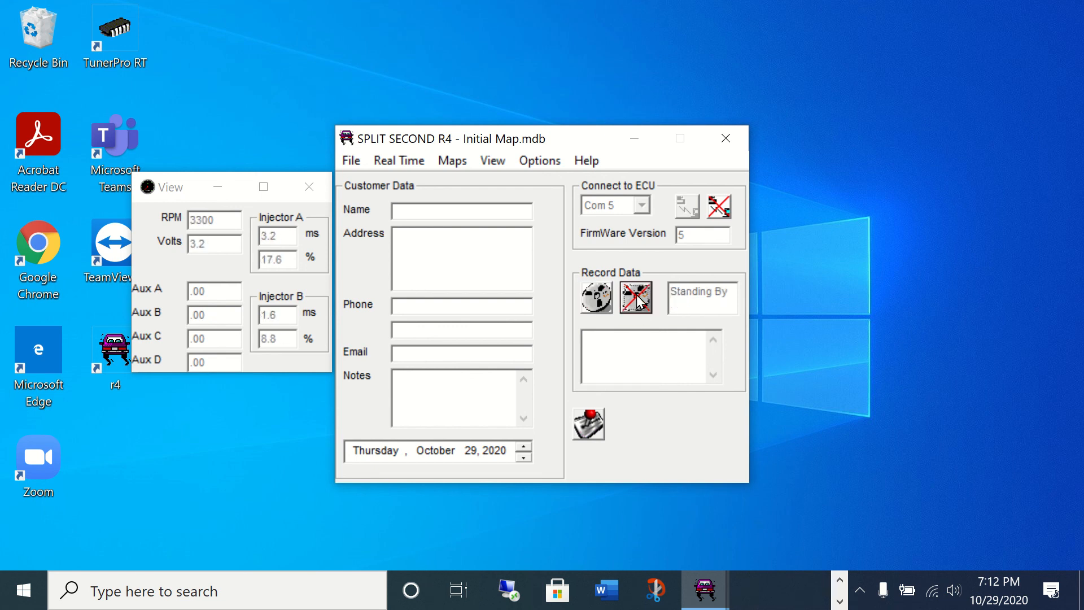
- View the 10/29/2020 7:11:58 PM recording, inspect points on the Injector B curve, and close the recording and real-time windows
{"action": "left_click", "coordinate": [498, 164]}
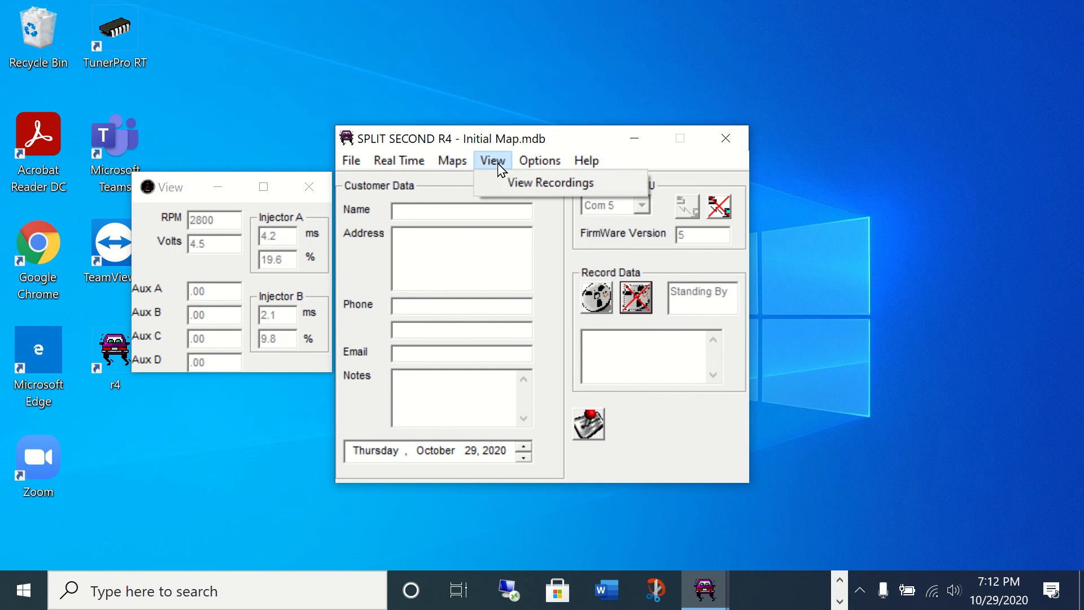
{"action": "left_click", "coordinate": [511, 184]}
{"action": "left_click", "coordinate": [338, 135]}
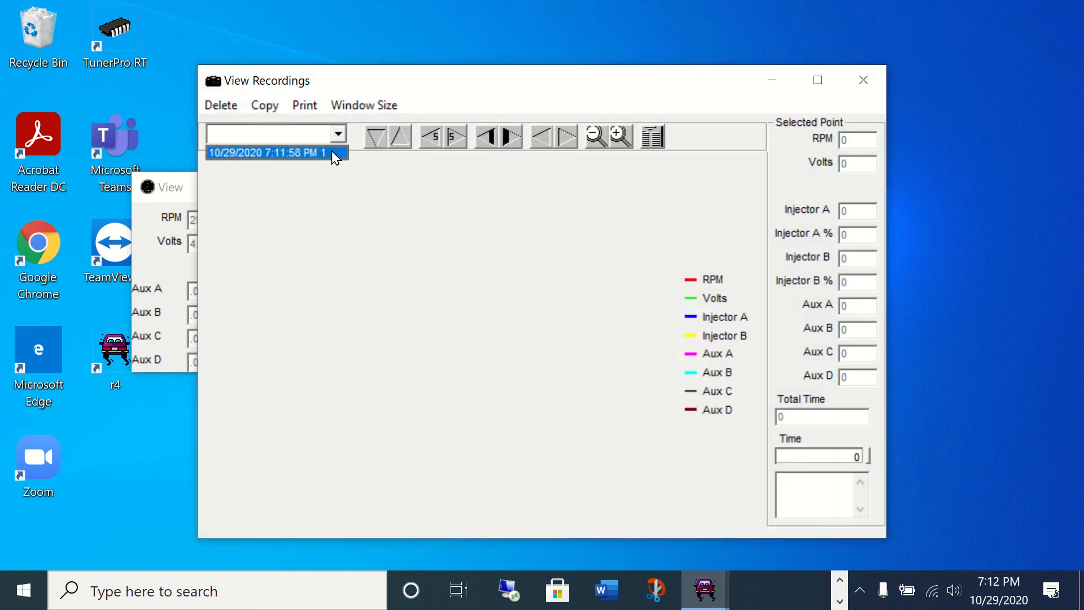
{"action": "left_click", "coordinate": [336, 154]}
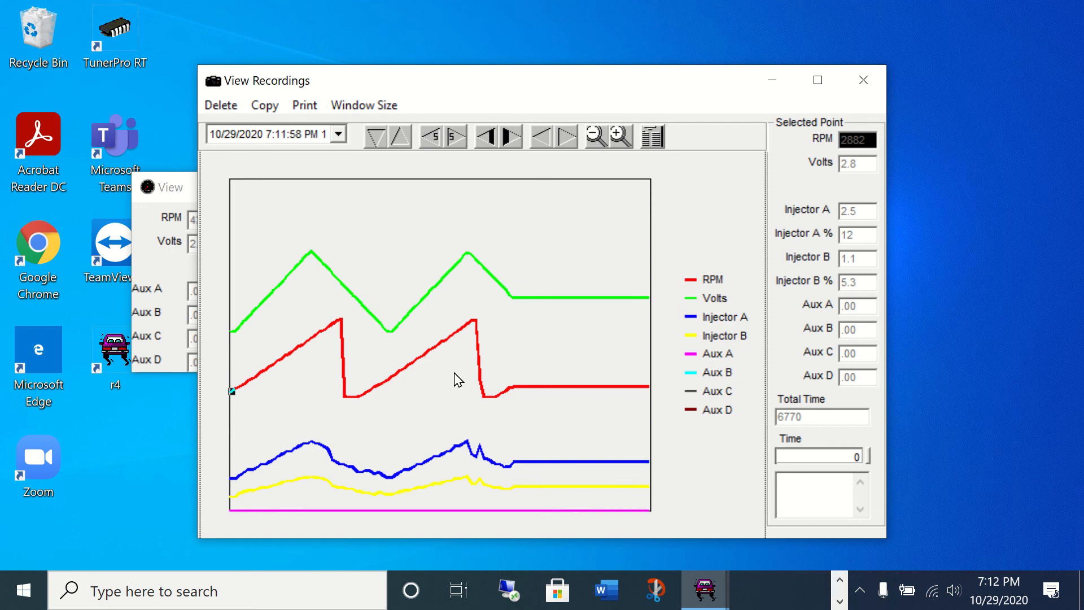
{"action": "left_click", "coordinate": [364, 498]}
{"action": "left_click", "coordinate": [425, 486]}
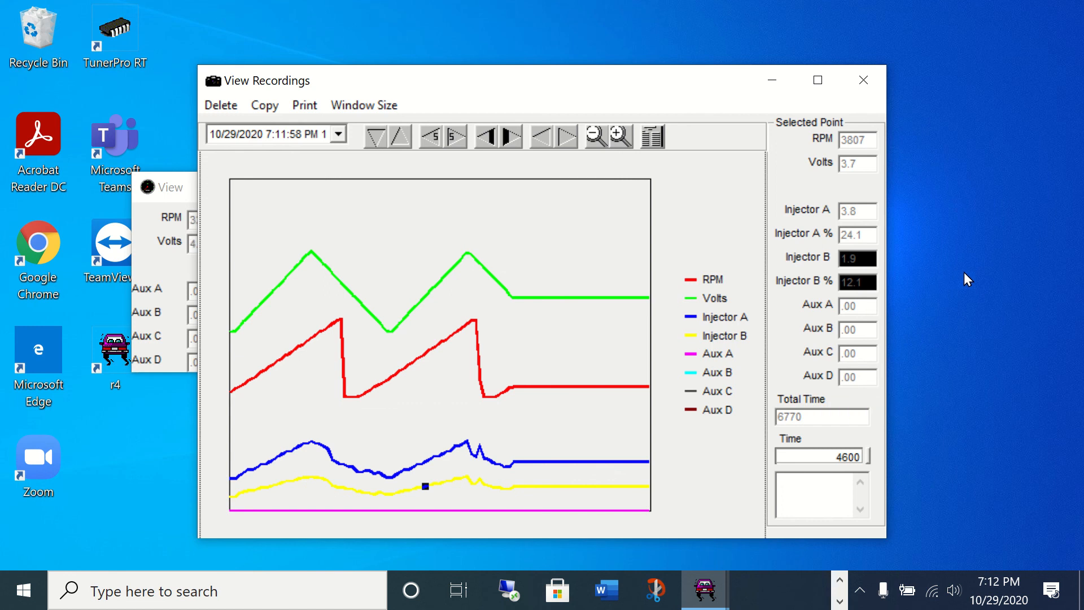
{"action": "left_click", "coordinate": [863, 80]}
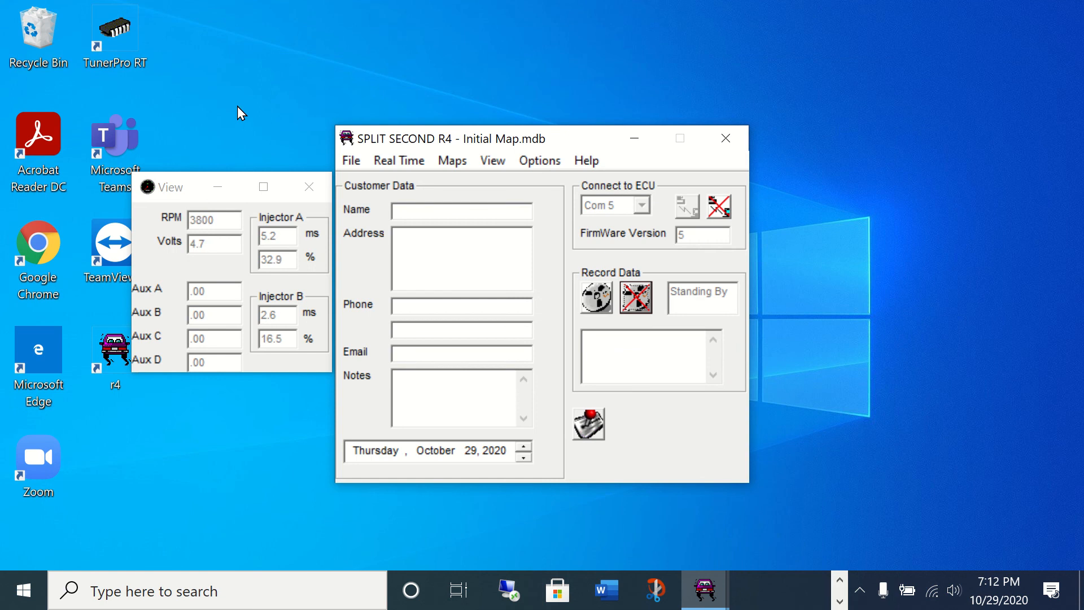
{"action": "left_click", "coordinate": [310, 188]}
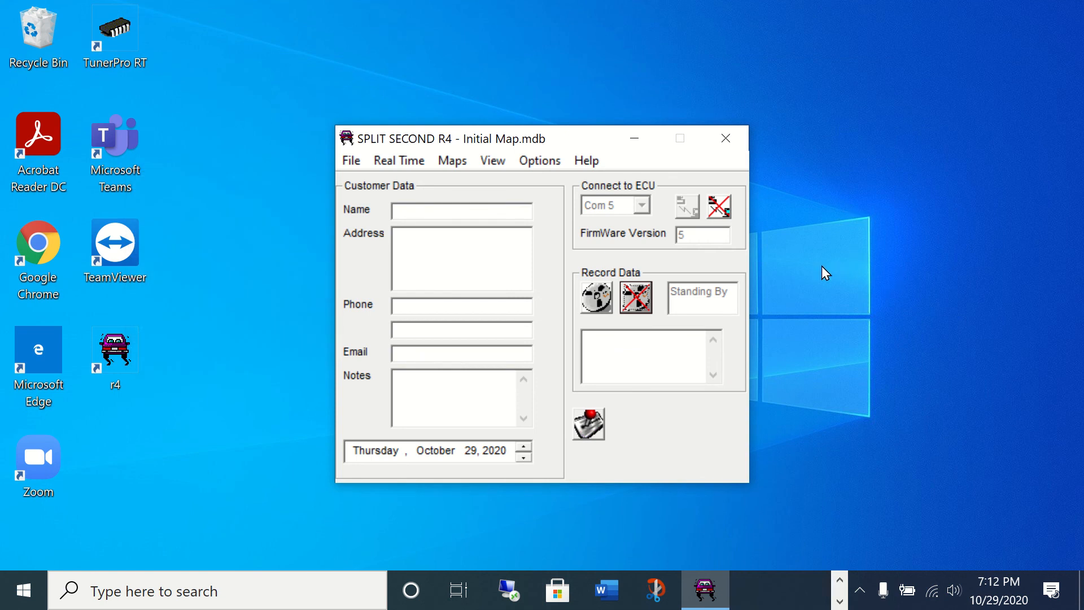
- Rename Aux input A as AFR in the aux input settings
{"action": "left_click", "coordinate": [539, 161]}
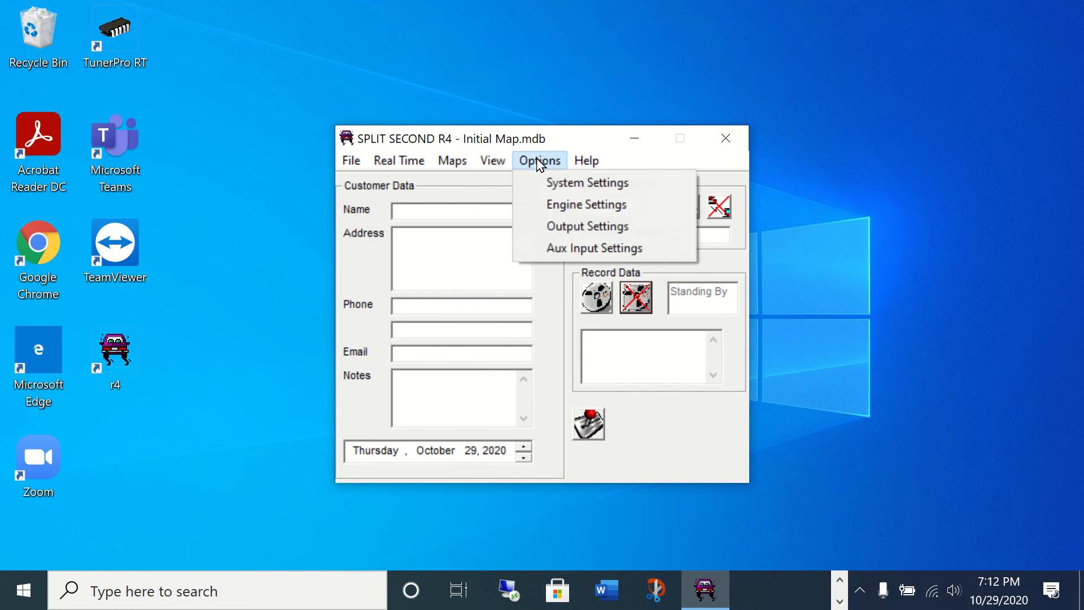
{"action": "left_click", "coordinate": [550, 247]}
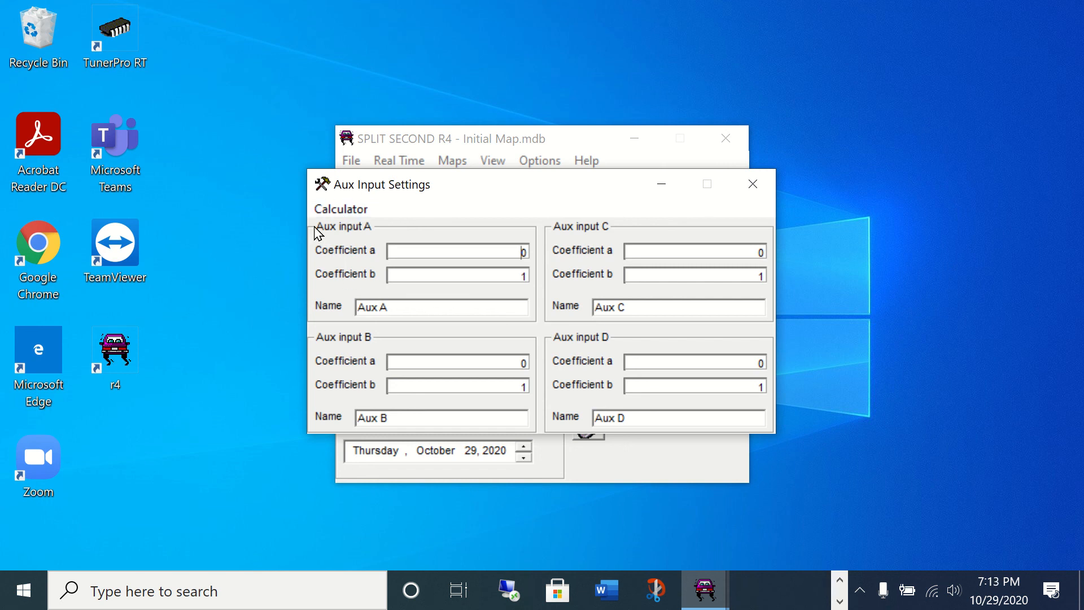
{"action": "left_click_drag", "start_coordinate": [388, 307], "coordinate": [343, 318]}
{"action": "type", "text": "AFR"}
- Calculate and keep the Aux input A coefficients for a reading of 10 at 0 volts and 20 at 5 volts
{"action": "left_click", "coordinate": [356, 210]}
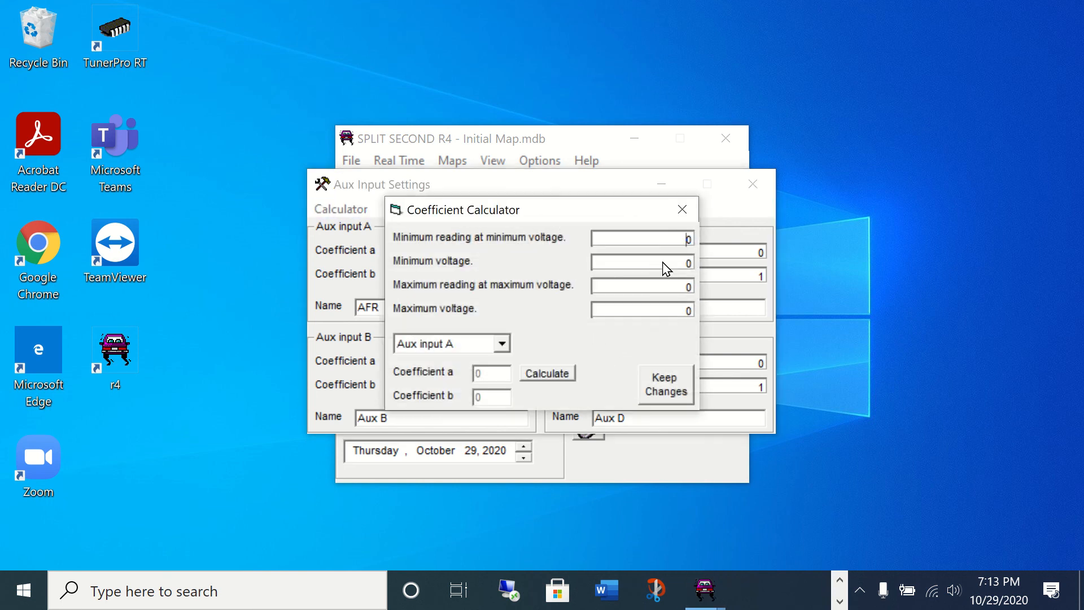
{"action": "double_click", "coordinate": [690, 240]}
{"action": "type", "text": "10"}
{"action": "double_click", "coordinate": [683, 312]}
{"action": "type", "text": "5"}
{"action": "double_click", "coordinate": [678, 287]}
{"action": "type", "text": "20"}
{"action": "left_click", "coordinate": [553, 373]}
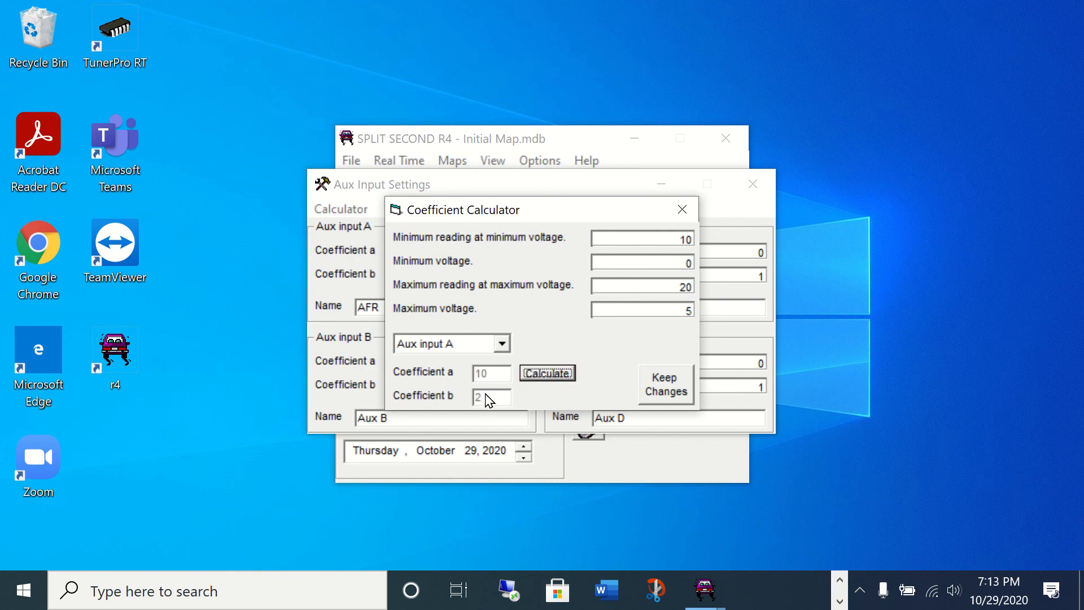
{"action": "left_click", "coordinate": [664, 389]}
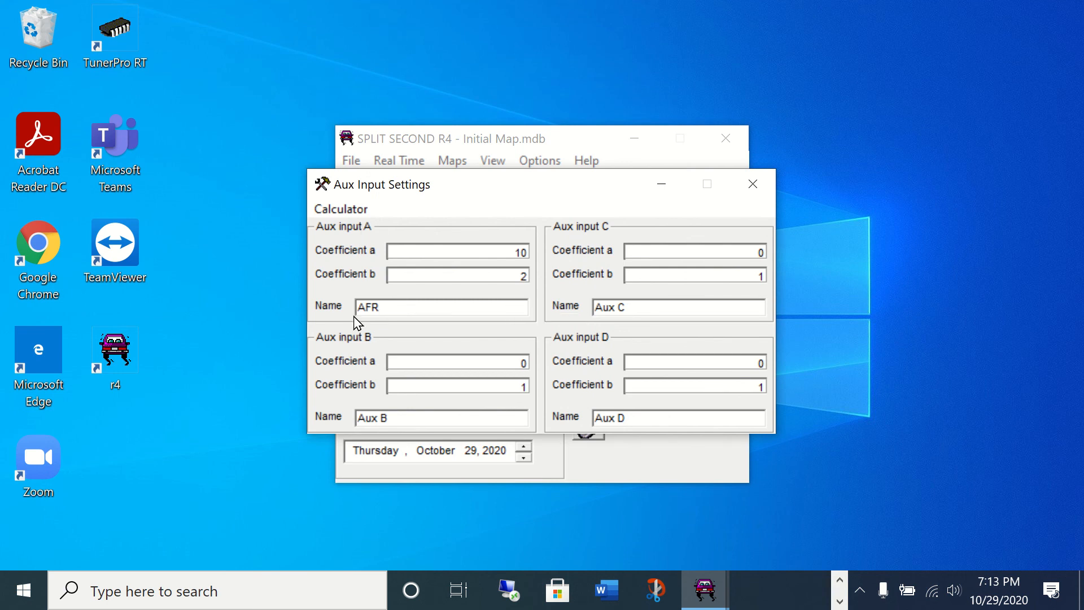
{"action": "left_click", "coordinate": [753, 184]}
- Check the AFR channel among all real-time readings and close the readings window
{"action": "left_click", "coordinate": [399, 161]}
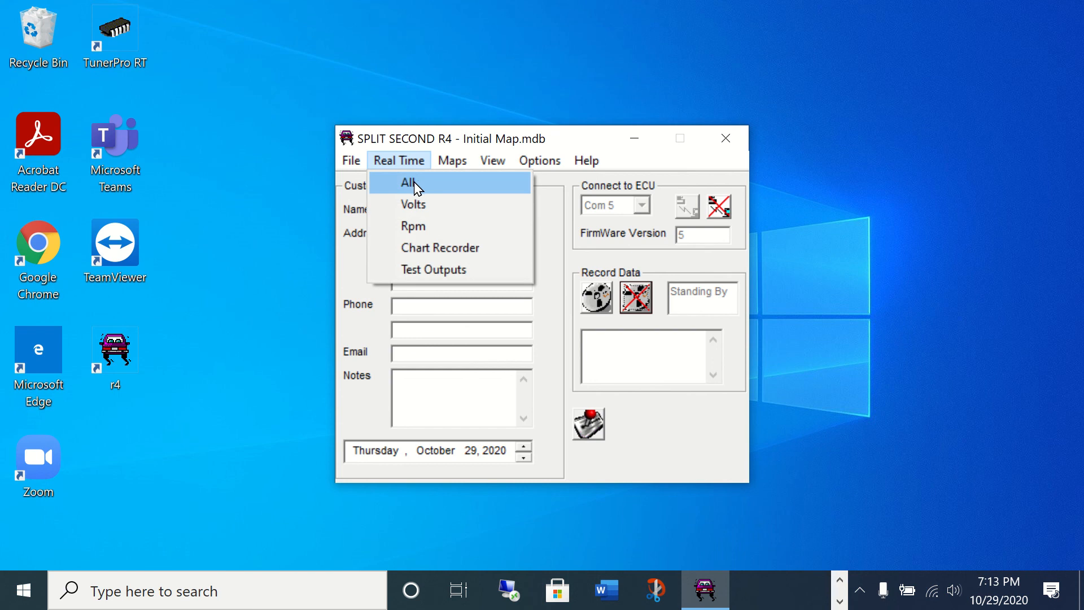
{"action": "left_click", "coordinate": [413, 183]}
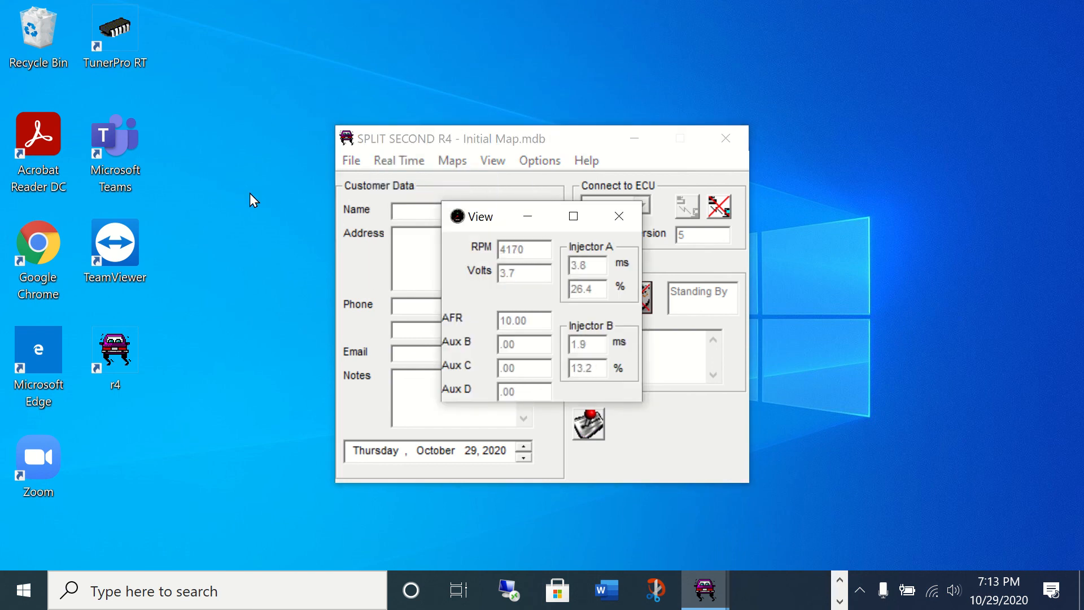
{"action": "left_click_drag", "start_coordinate": [483, 224], "coordinate": [169, 192]}
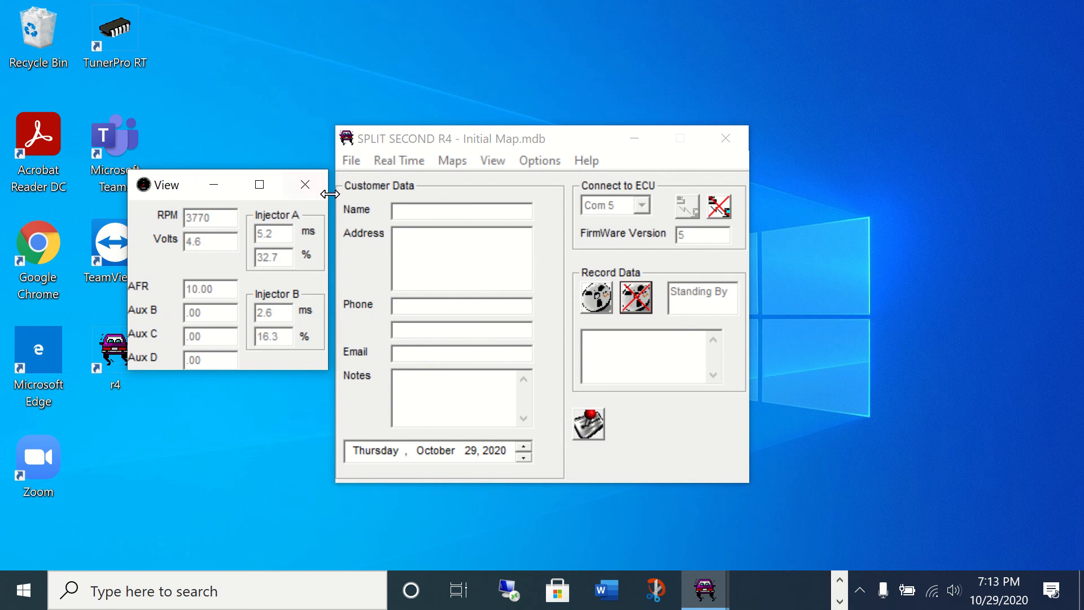
{"action": "left_click", "coordinate": [303, 179]}
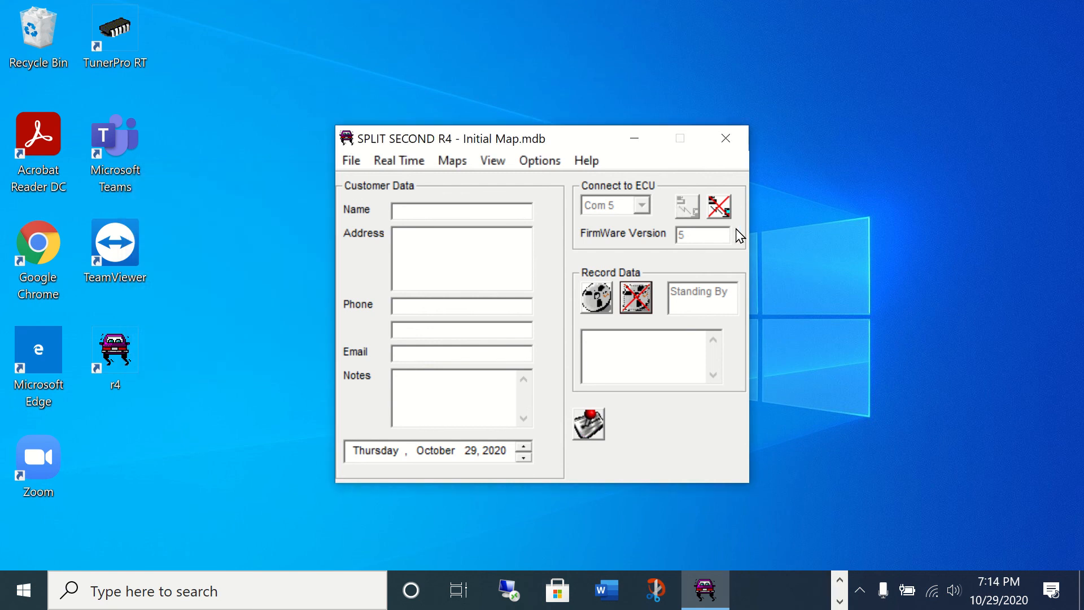
- Disconnect from the ECU and close the Initial Map customer file
{"action": "left_click", "coordinate": [721, 209]}
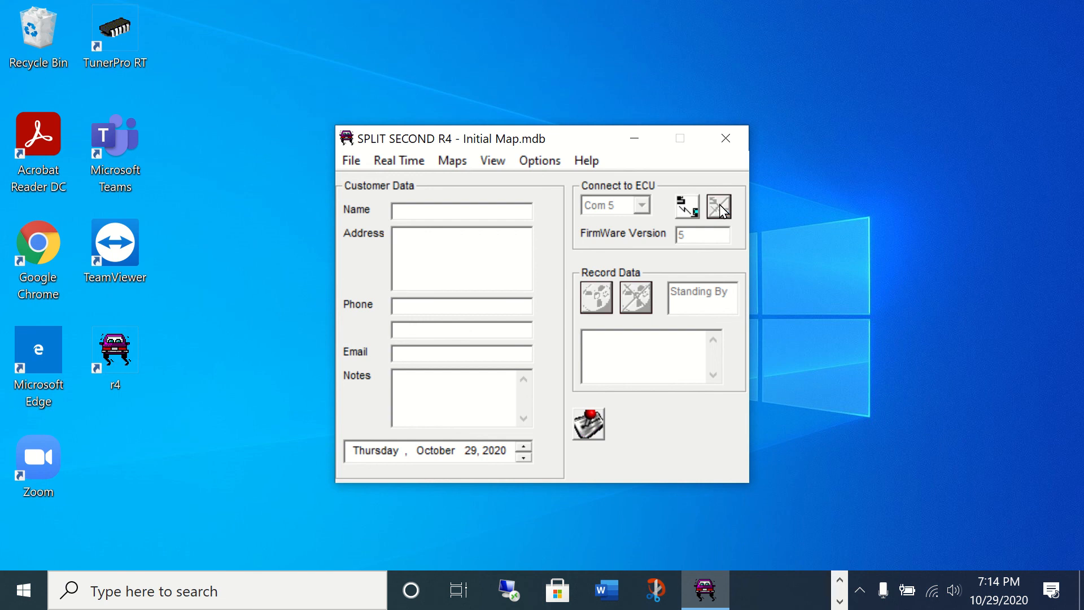
{"action": "left_click", "coordinate": [351, 160]}
{"action": "left_click", "coordinate": [381, 212]}
{"action": "left_click", "coordinate": [351, 160]}
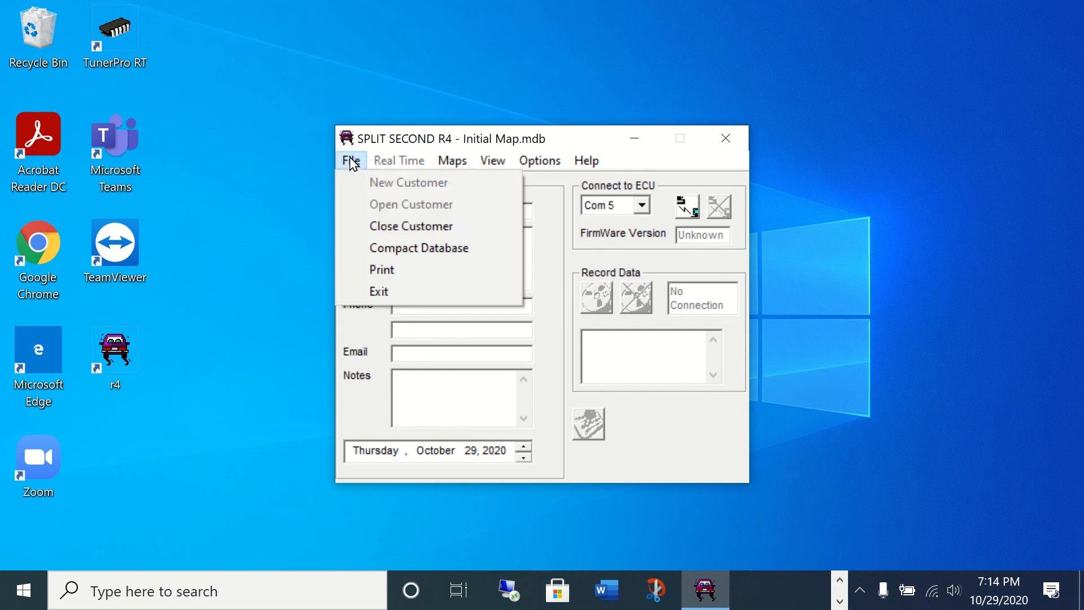
{"action": "left_click", "coordinate": [371, 223]}
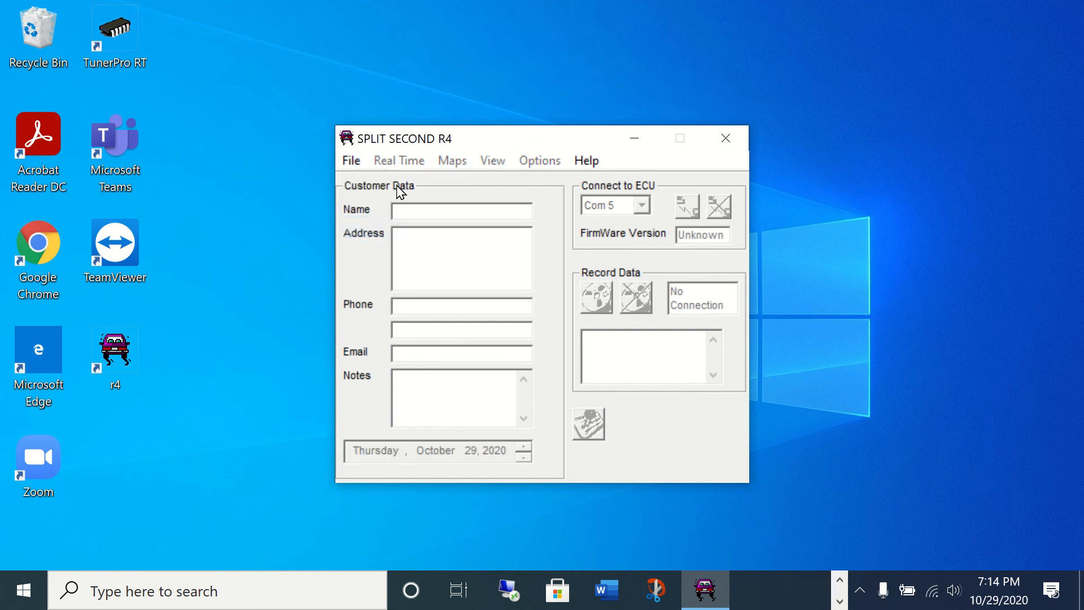
- Start opening a customer file, browse to the Documents folder and select the You Gotta Try This database
{"action": "left_click", "coordinate": [351, 163]}
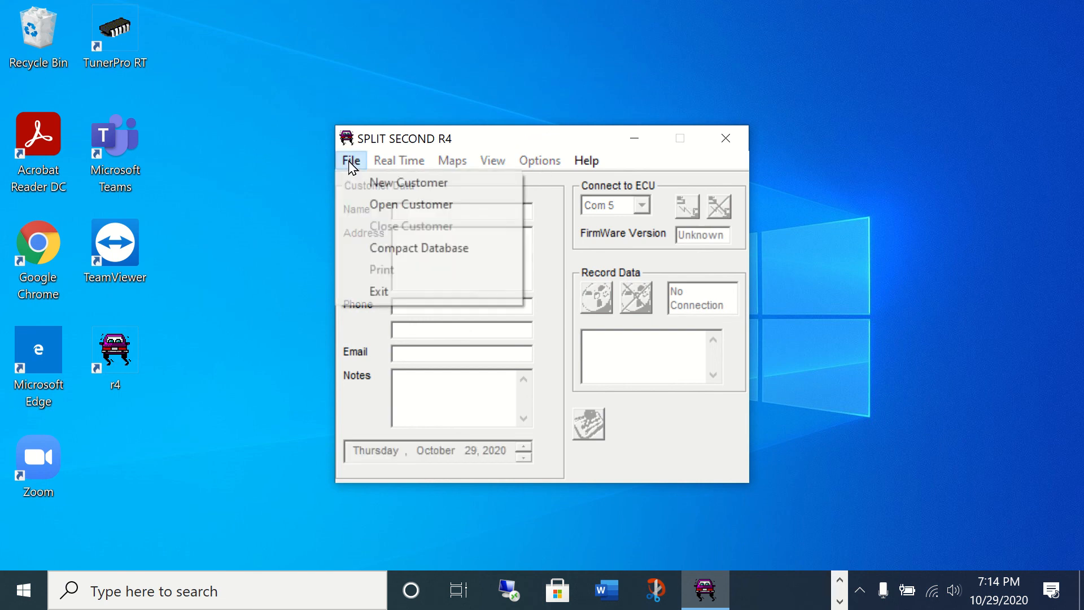
{"action": "left_click", "coordinate": [375, 204]}
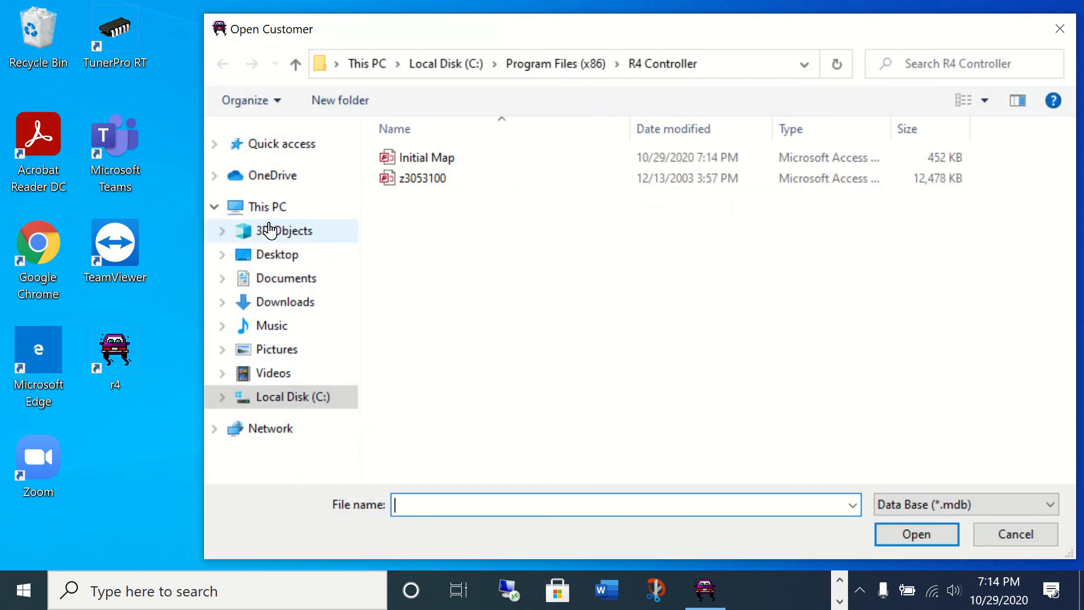
{"action": "left_click", "coordinate": [214, 208]}
{"action": "left_click", "coordinate": [214, 208]}
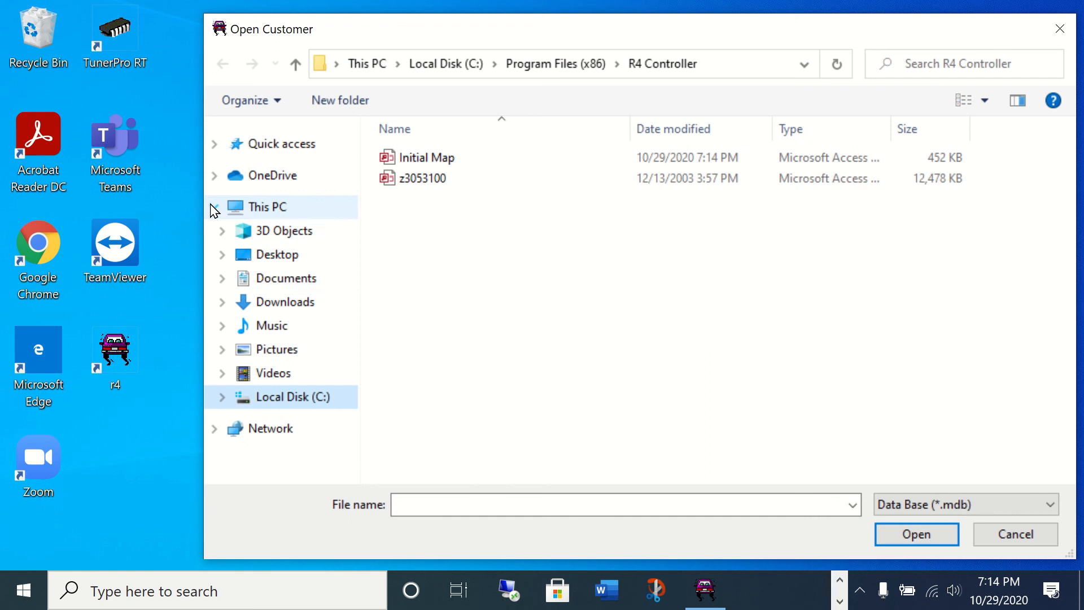
{"action": "left_click", "coordinate": [222, 279]}
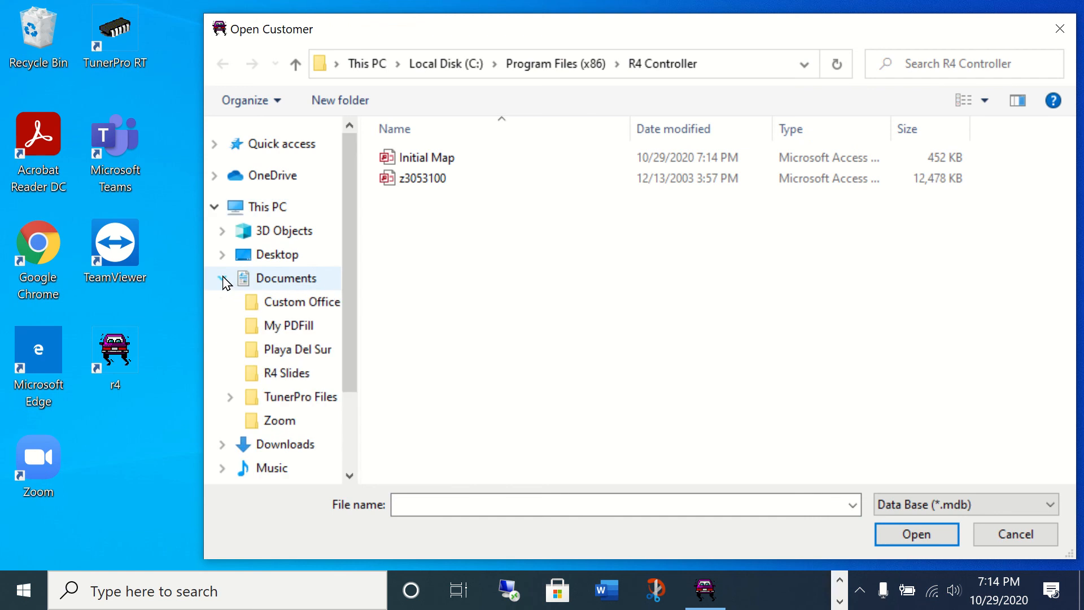
{"action": "left_click", "coordinate": [224, 279]}
{"action": "left_click", "coordinate": [224, 279]}
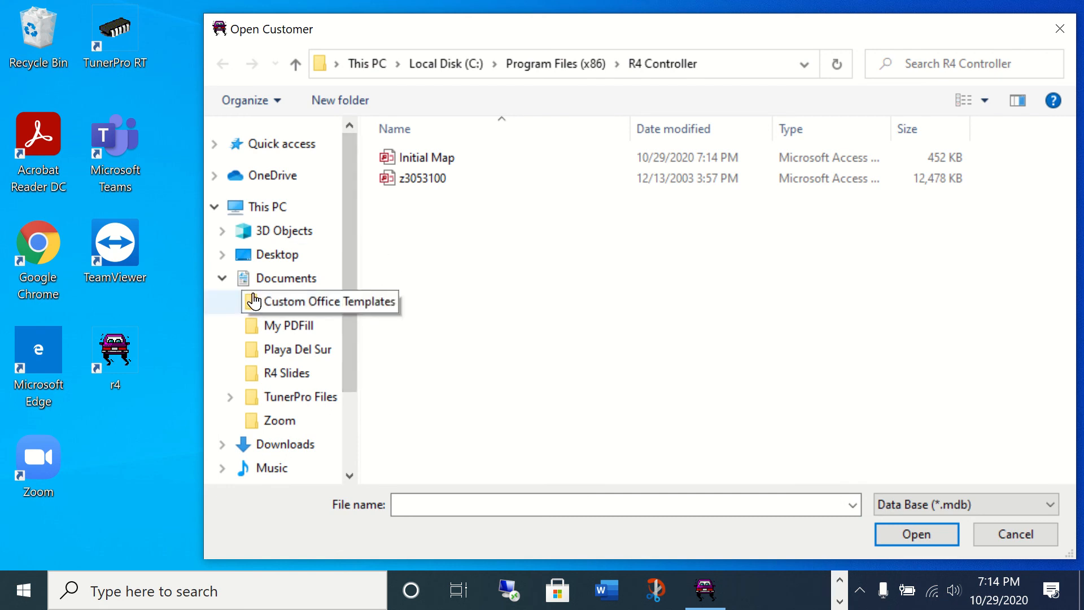
{"action": "left_click", "coordinate": [284, 288]}
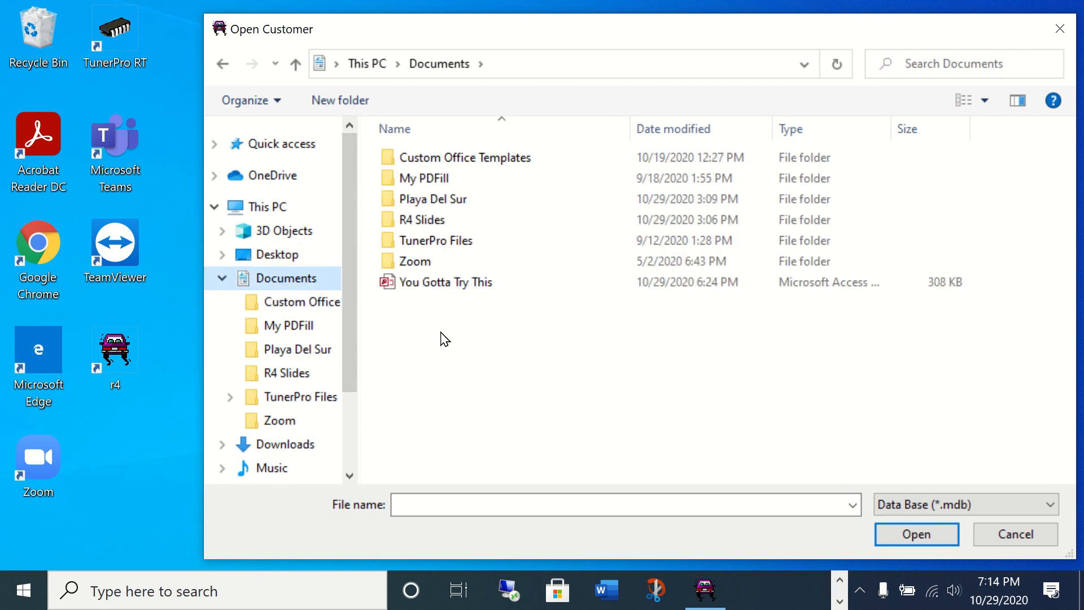
{"action": "left_click", "coordinate": [430, 281]}
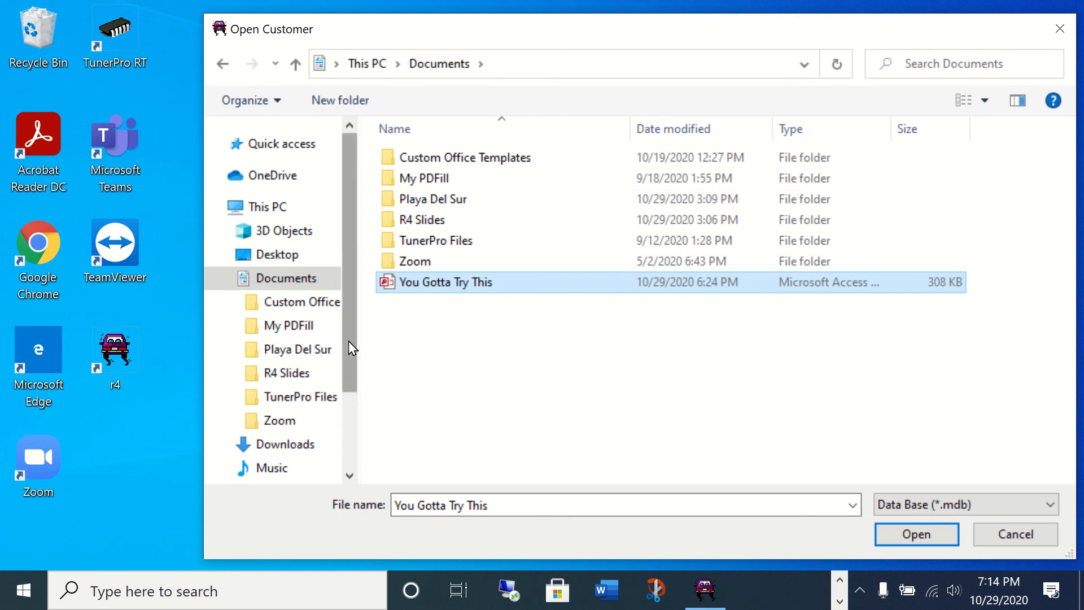
{"action": "left_click_drag", "start_coordinate": [348, 341], "coordinate": [350, 425]}
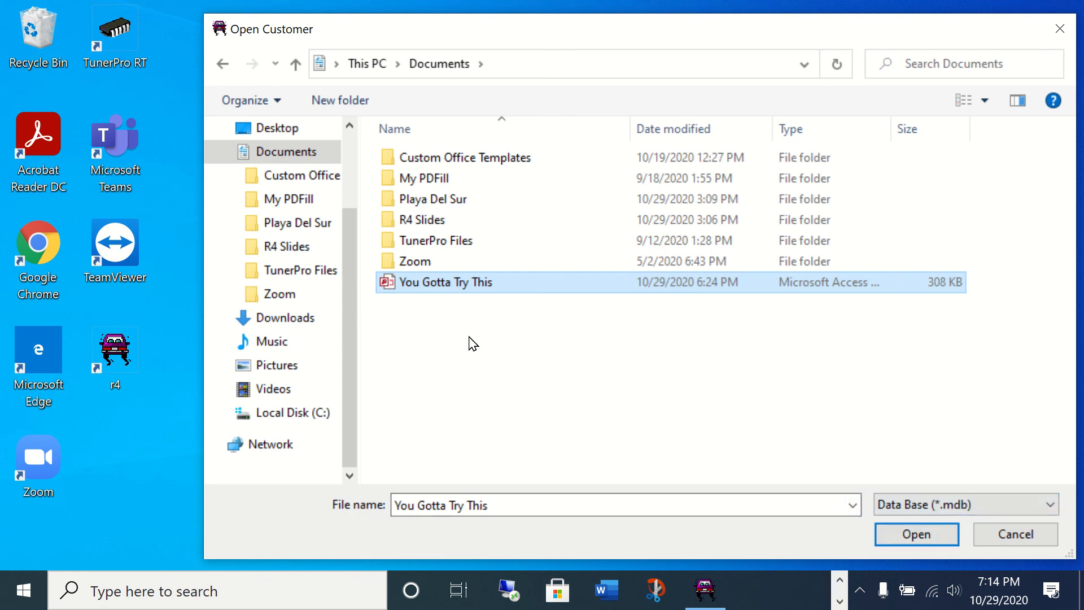
{"action": "left_click", "coordinate": [297, 414]}
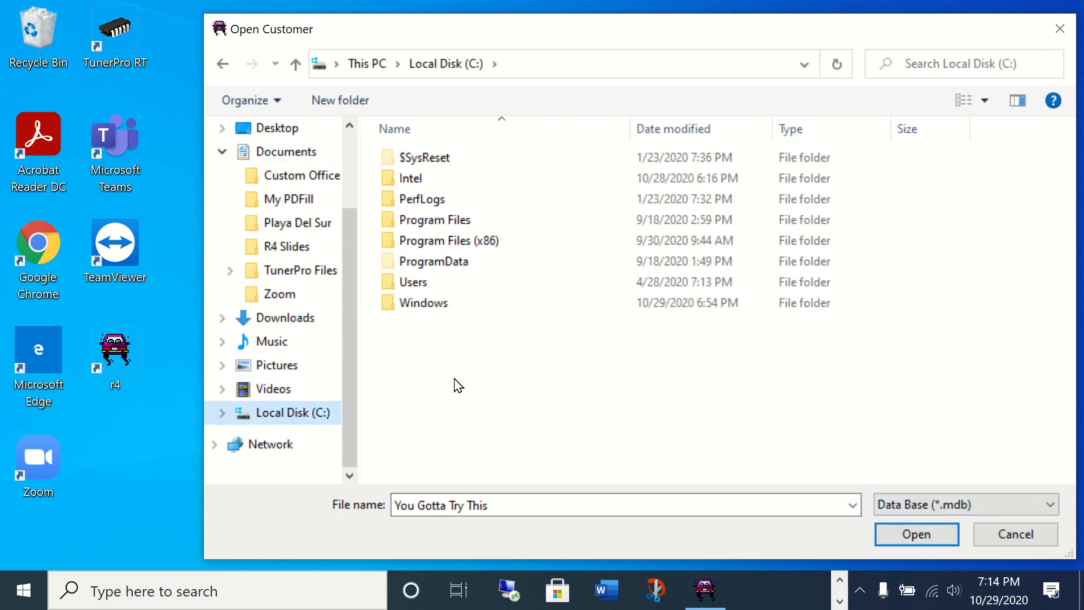
{"action": "double_click", "coordinate": [467, 240]}
{"action": "double_click", "coordinate": [484, 284]}
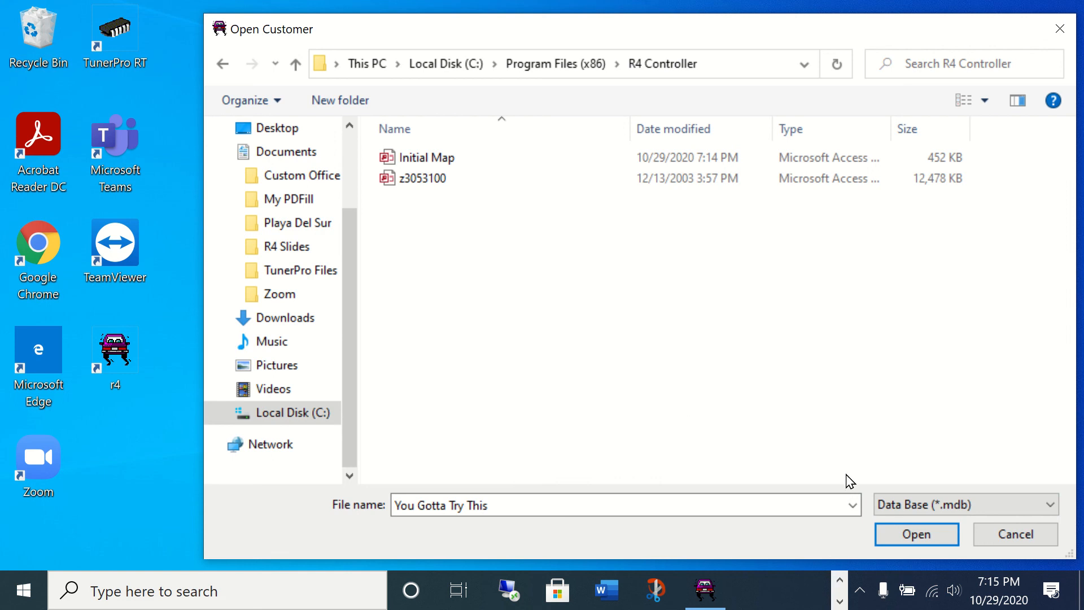
{"action": "right_click", "coordinate": [511, 290]}
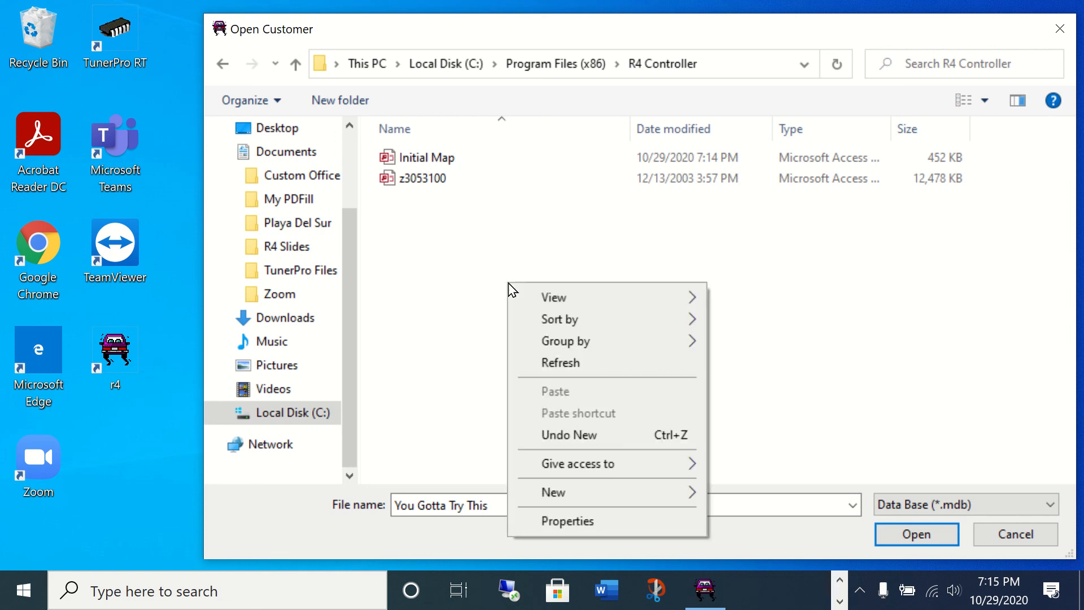
{"action": "right_click", "coordinate": [426, 284]}
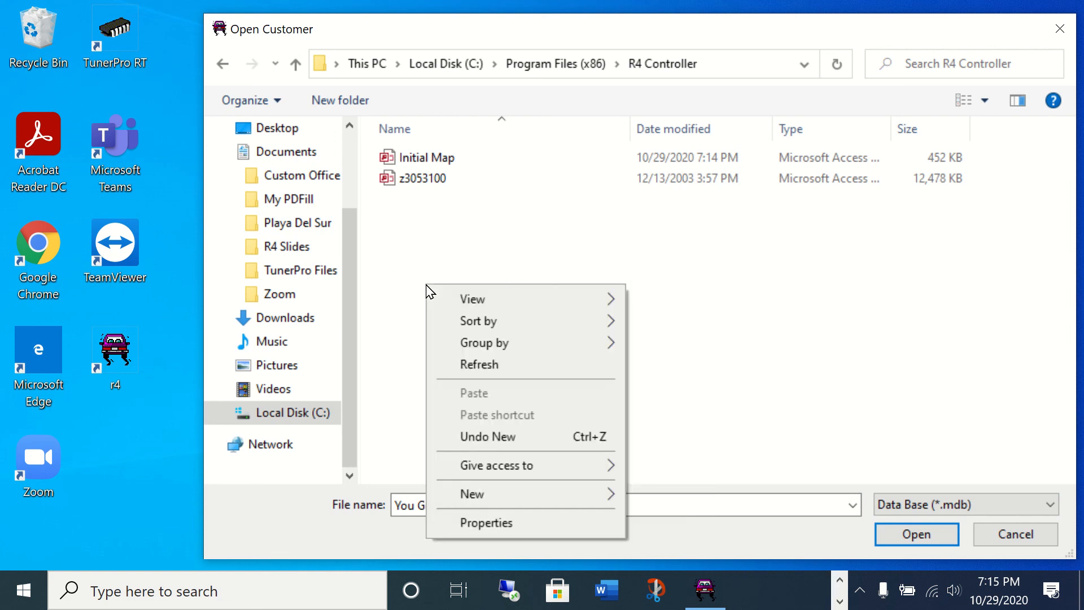
- Copy the You Gotta Try This database from Documents into the R4 Controller folder under Program Files (x86) on drive C
{"action": "left_click", "coordinate": [241, 157]}
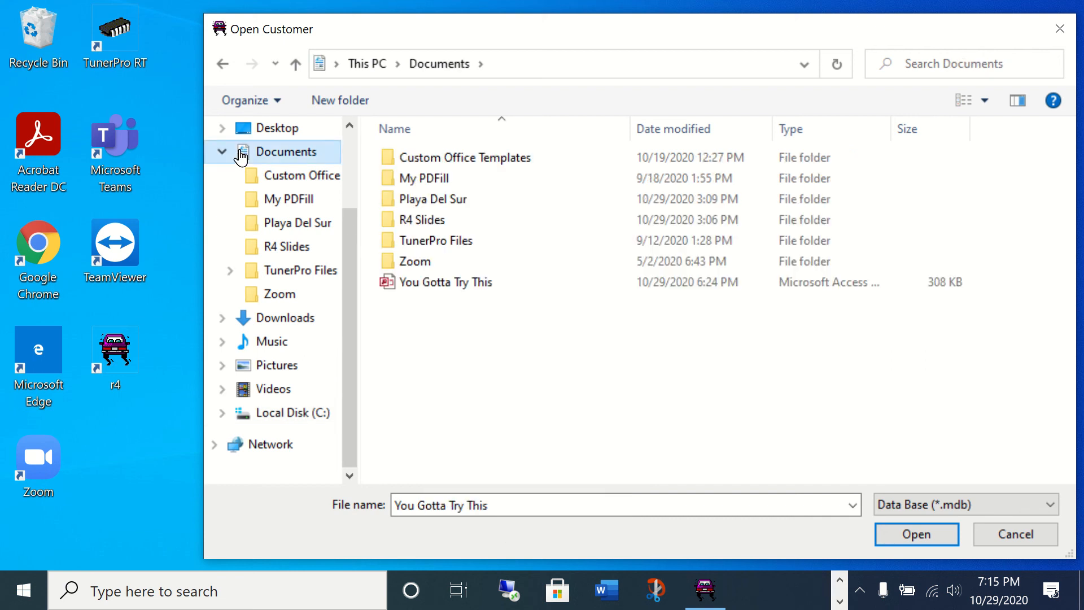
{"action": "right_click", "coordinate": [442, 285]}
{"action": "left_click", "coordinate": [510, 453]}
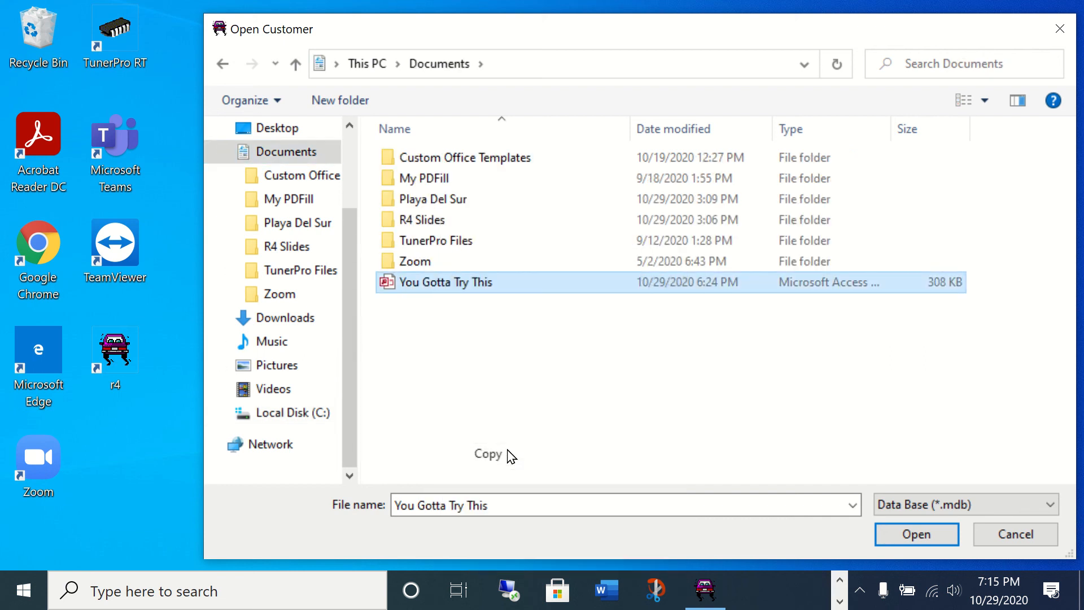
{"action": "left_click", "coordinate": [305, 413]}
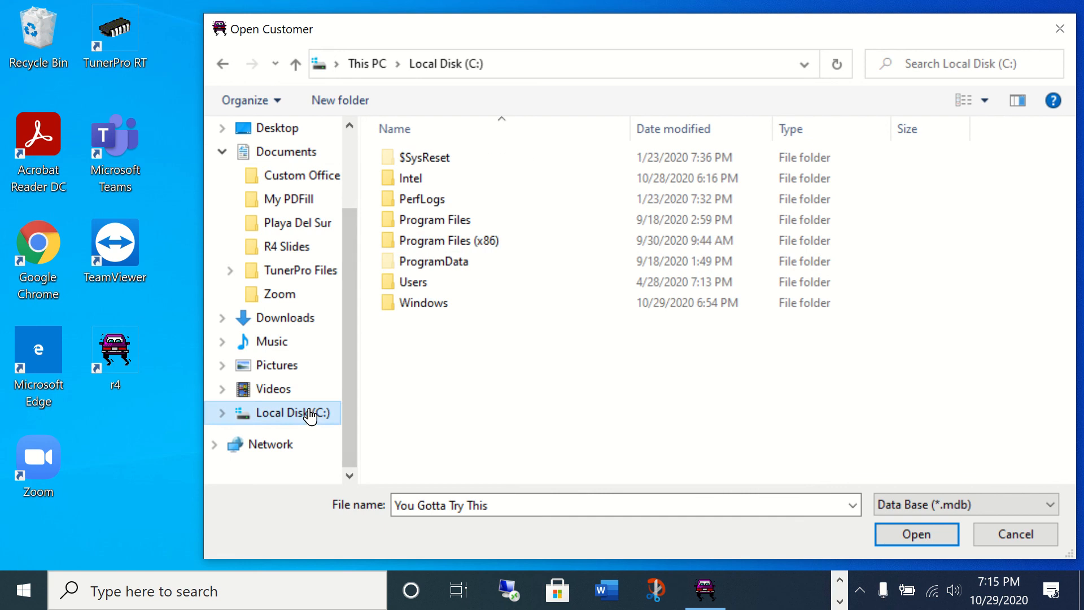
{"action": "double_click", "coordinate": [451, 242]}
{"action": "double_click", "coordinate": [460, 282]}
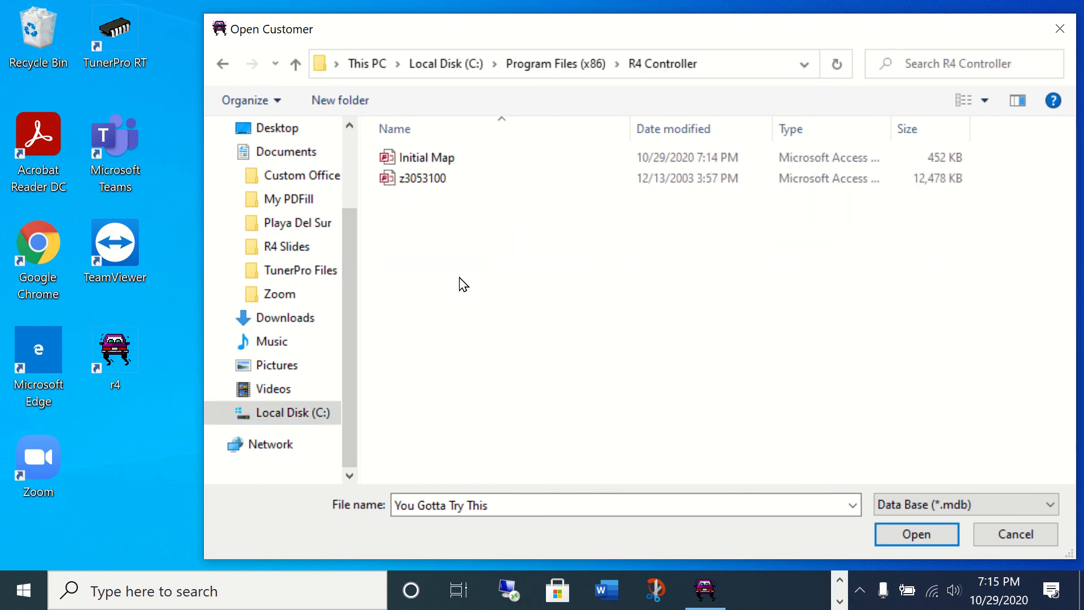
{"action": "right_click", "coordinate": [479, 258]}
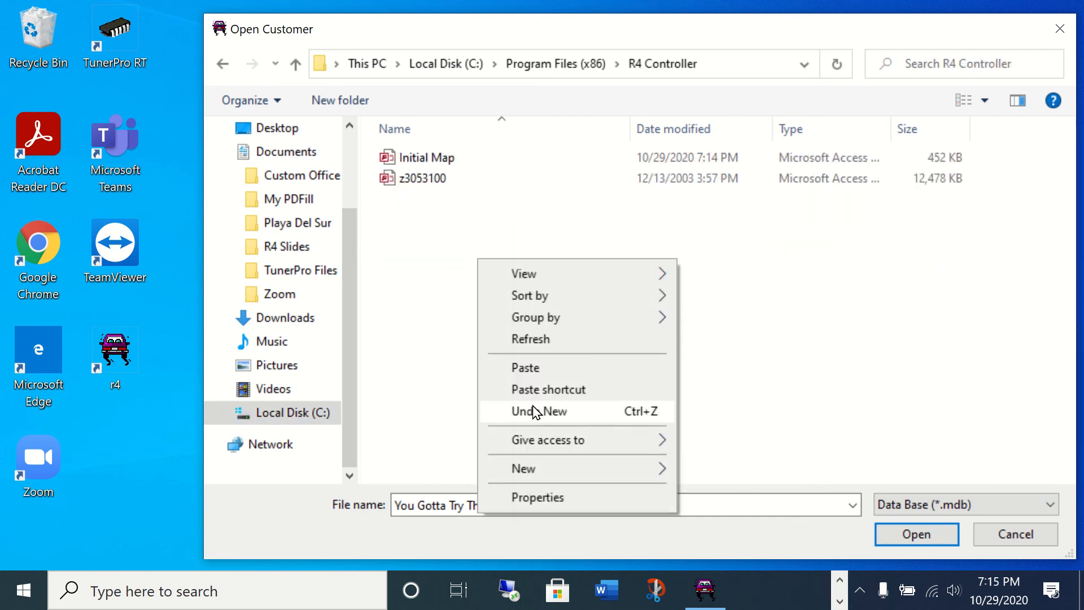
{"action": "left_click", "coordinate": [538, 368]}
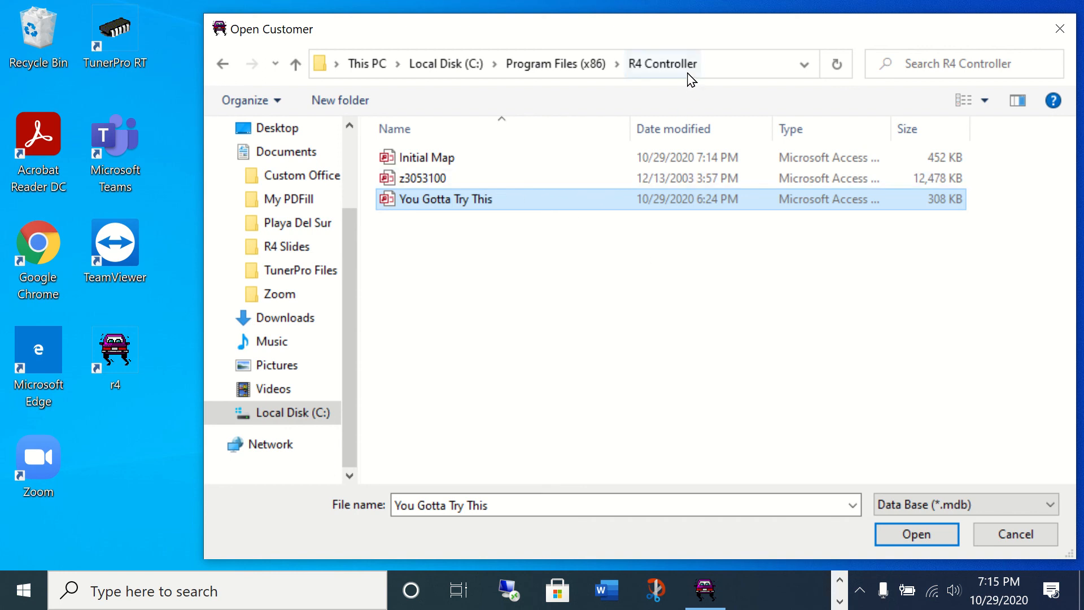
- Open the copied You Gotta Try This database as the customer file and connect to the ECU on Com 5
{"action": "left_click", "coordinate": [916, 535]}
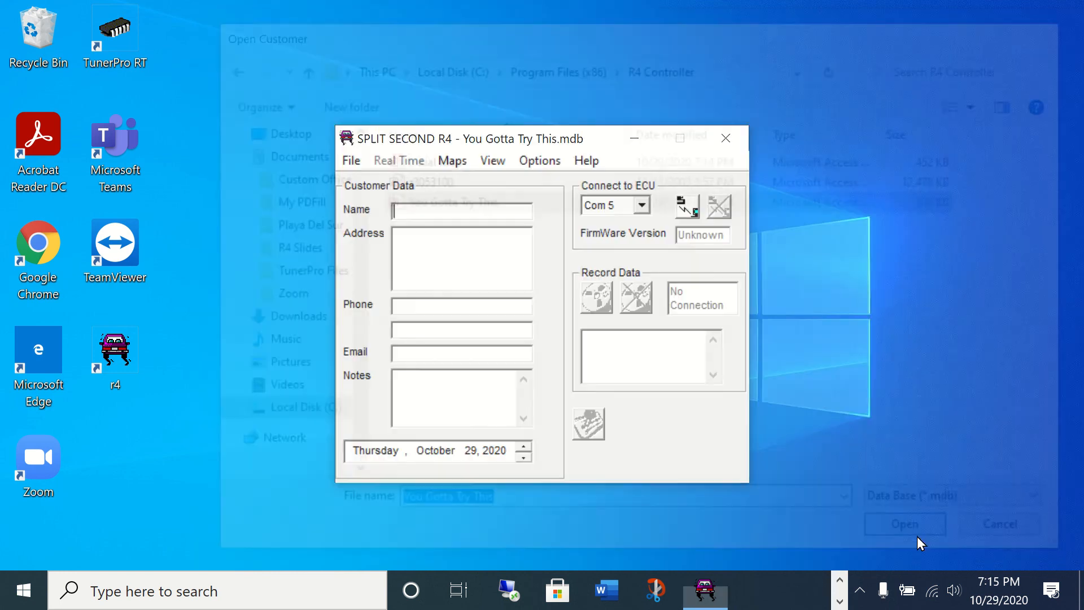
{"action": "left_click", "coordinate": [688, 217]}
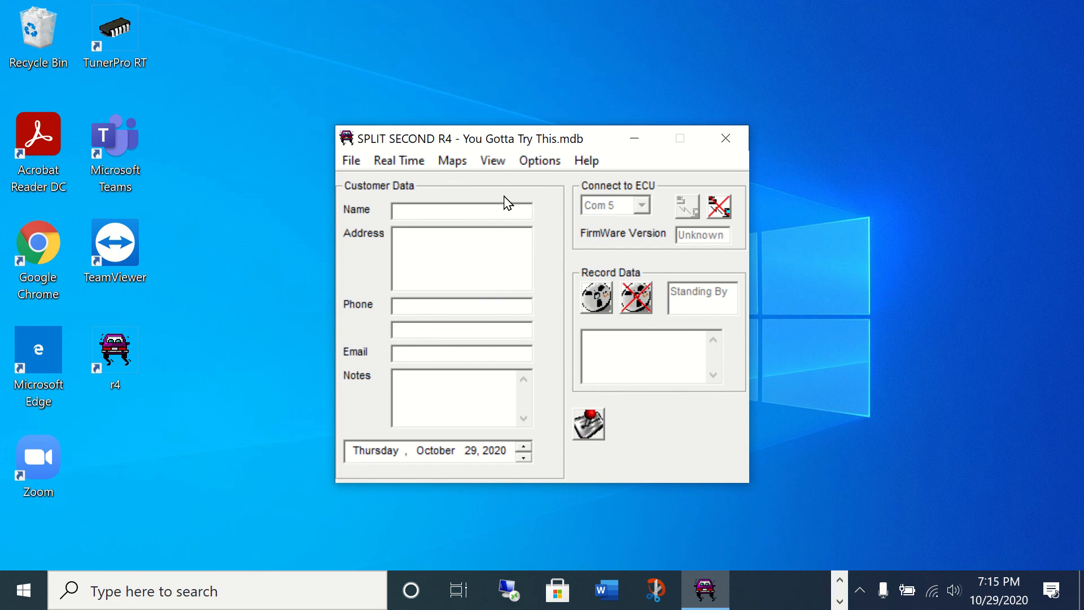
- In fuel Map A, check the percentage reading at 3.2V for 3000 and 4500 RPM and at 2.5V for 2000 RPM, and close the map
{"action": "left_click", "coordinate": [452, 161]}
{"action": "left_click", "coordinate": [477, 183]}
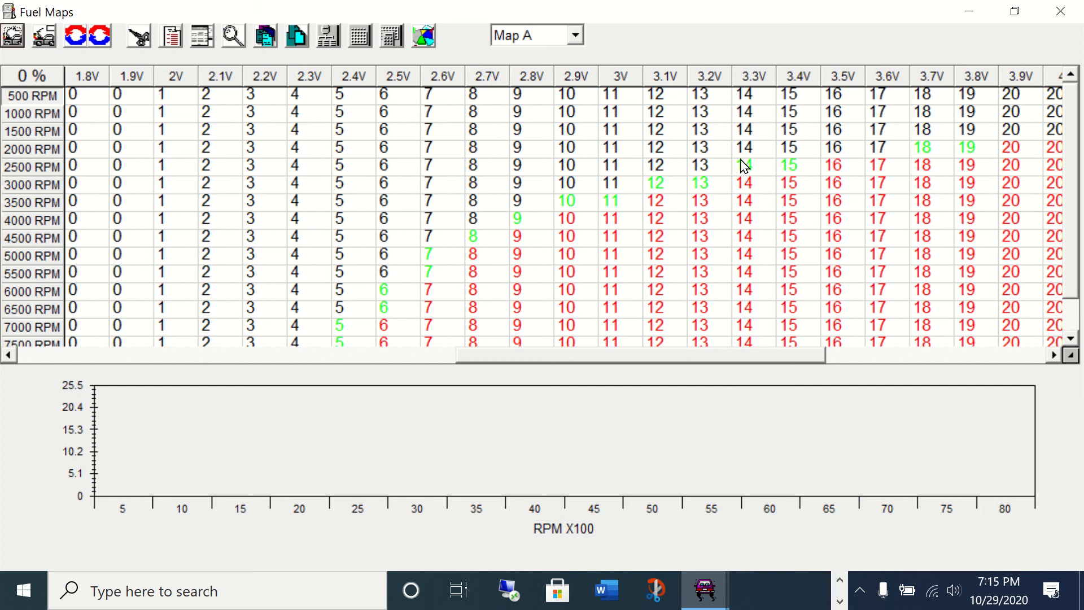
{"action": "left_click", "coordinate": [720, 186]}
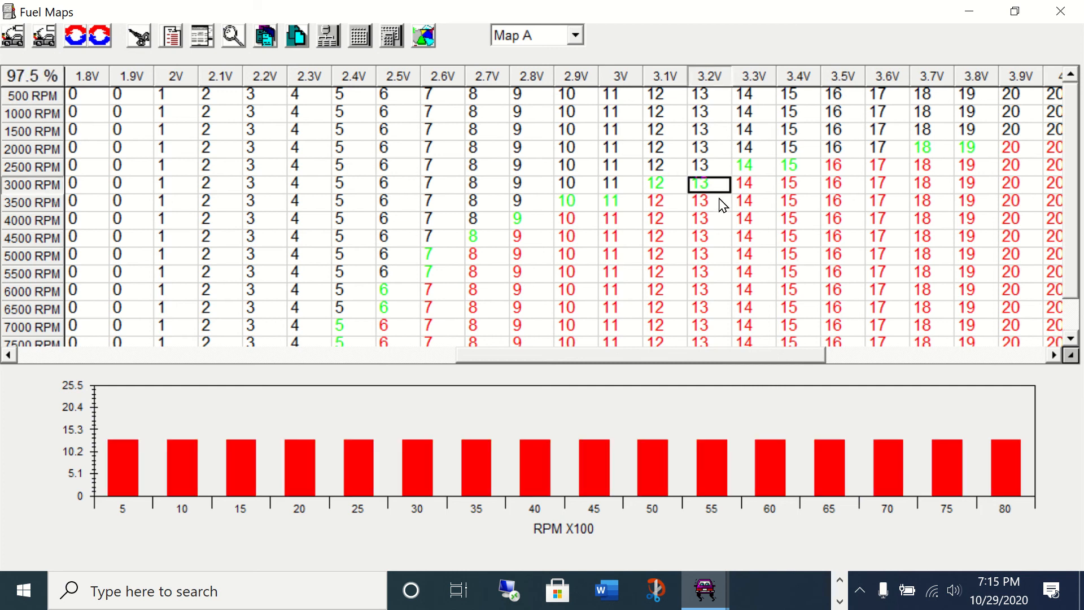
{"action": "left_click", "coordinate": [718, 235]}
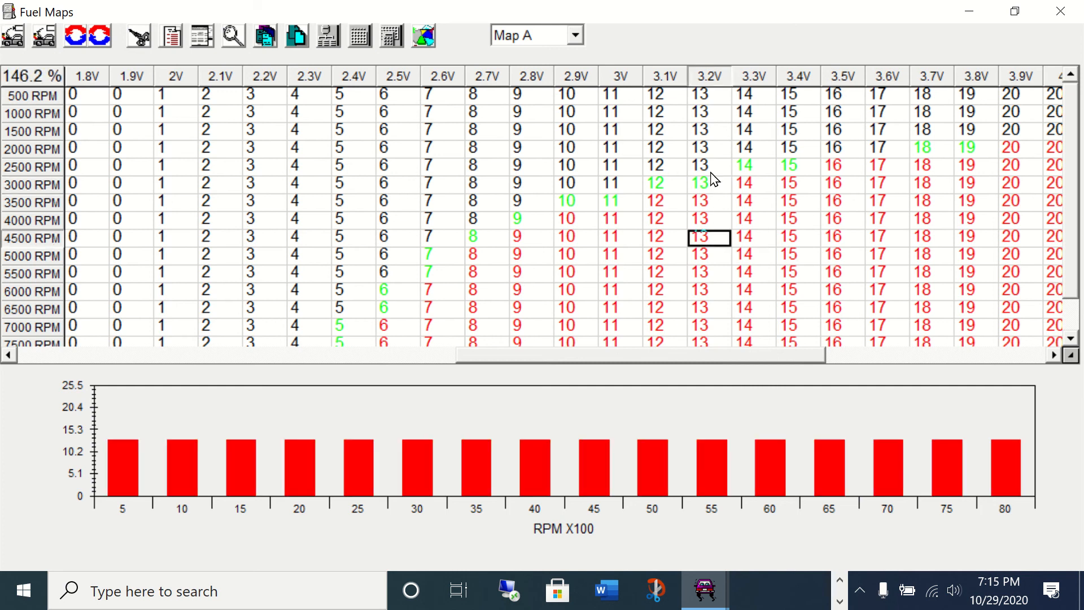
{"action": "left_click", "coordinate": [398, 148]}
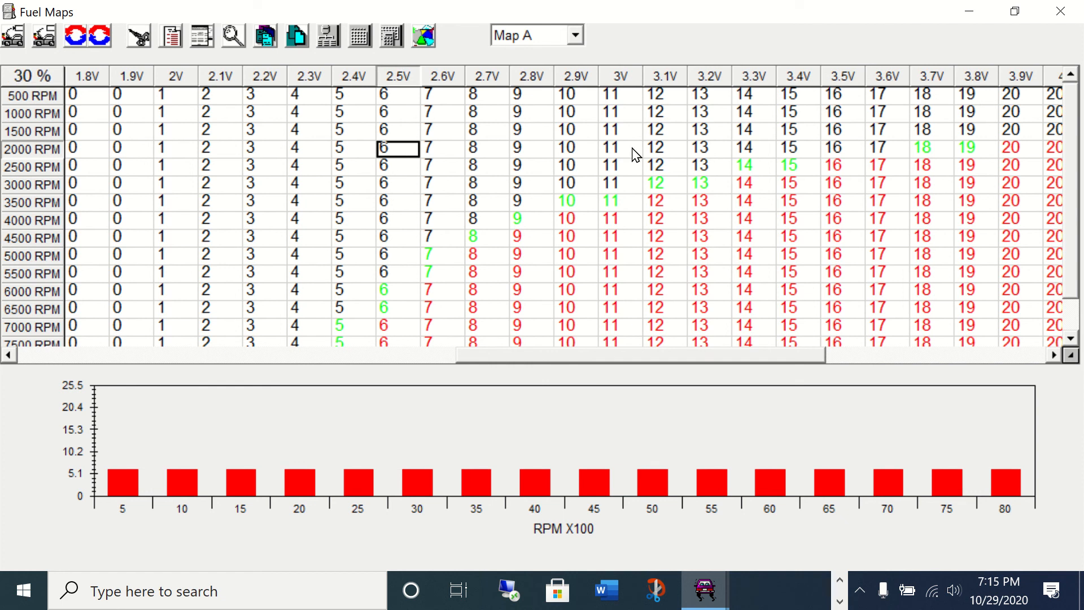
{"action": "left_click", "coordinate": [713, 185]}
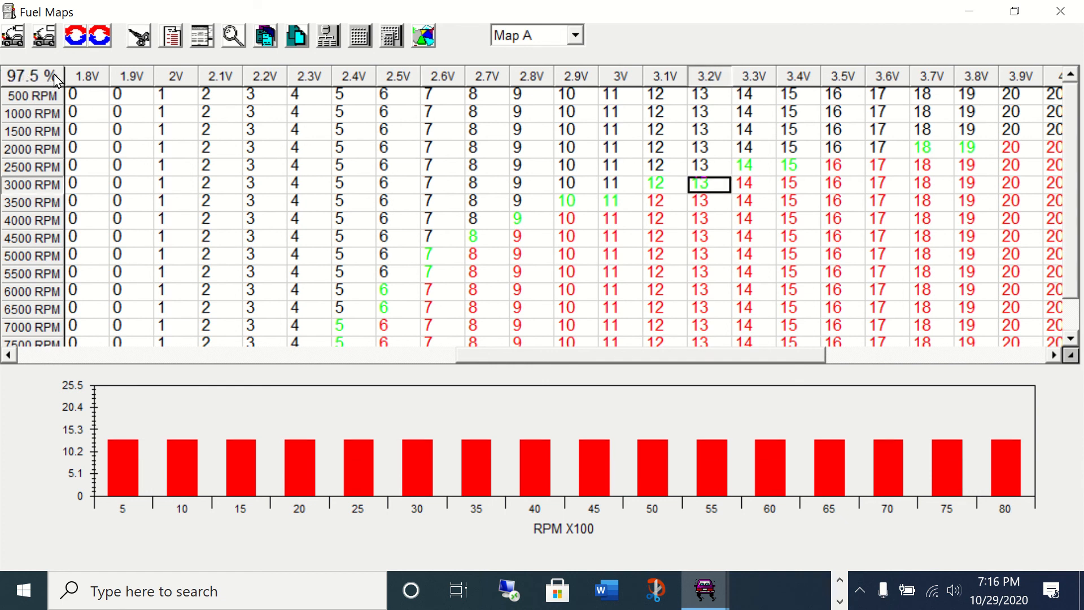
{"action": "left_click", "coordinate": [713, 240]}
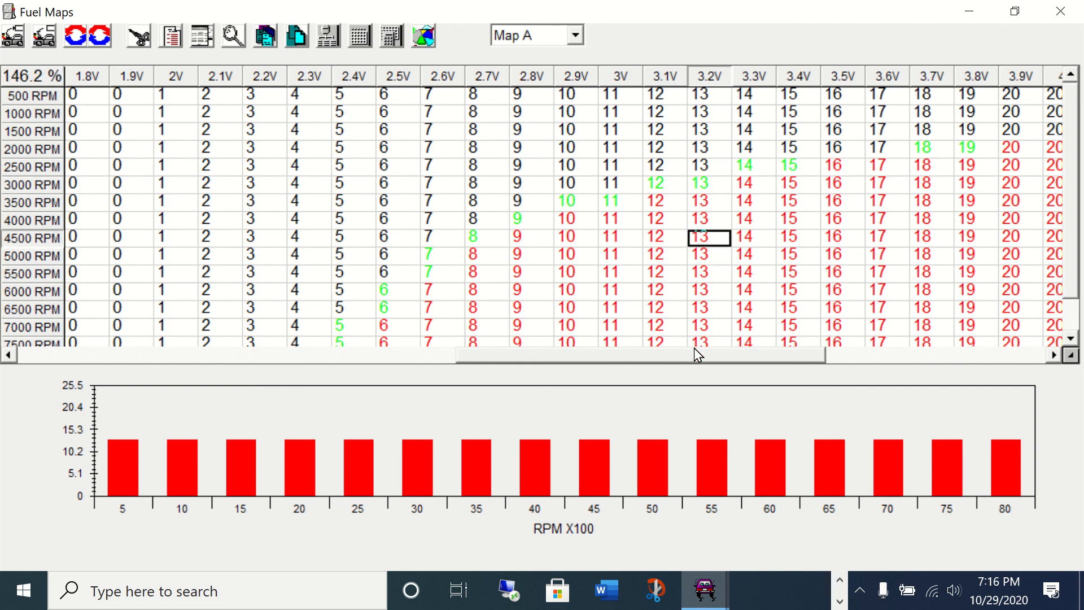
{"action": "mouse_move", "coordinate": [700, 358]}
{"action": "left_mouse_down"}
{"action": "mouse_move", "coordinate": [944, 380]}
{"action": "mouse_move", "coordinate": [909, 388]}
{"action": "mouse_move", "coordinate": [717, 361]}
{"action": "left_mouse_up"}
{"action": "left_click", "coordinate": [1060, 12]}
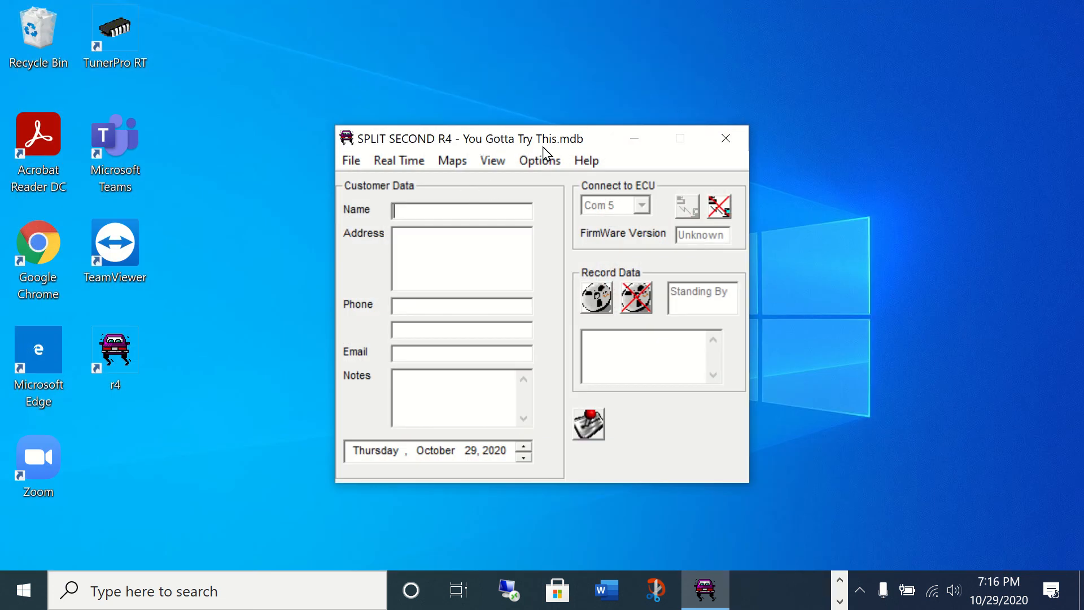
- Reopen the fuel maps and check Map A's percentage reading at 4.1V and 6500 RPM and the surrounding voltage columns
{"action": "left_click", "coordinate": [453, 160]}
{"action": "left_click", "coordinate": [467, 177]}
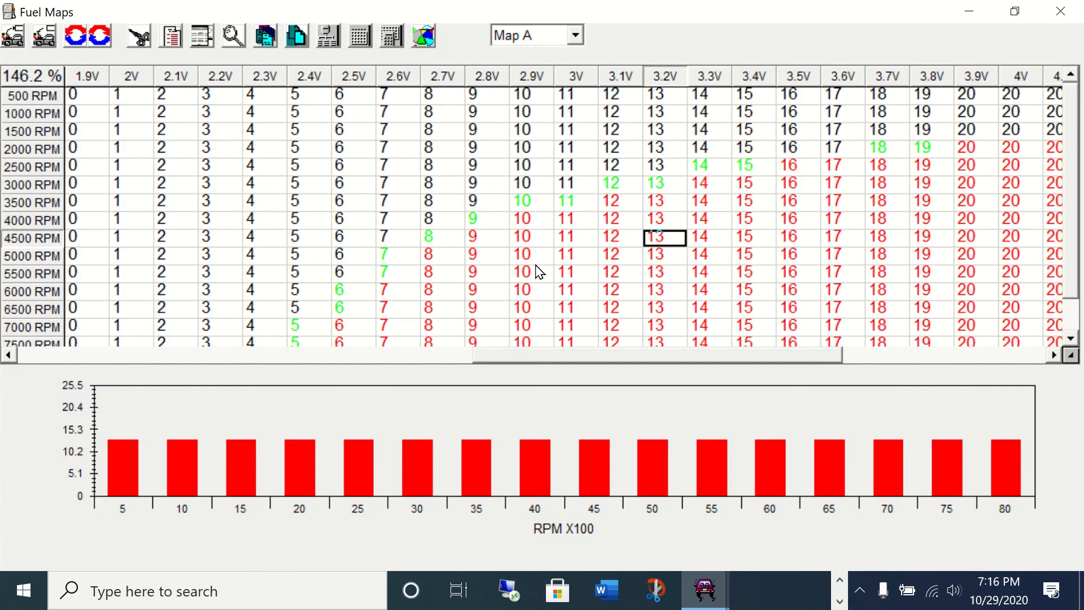
{"action": "left_click_drag", "start_coordinate": [543, 357], "coordinate": [612, 356]}
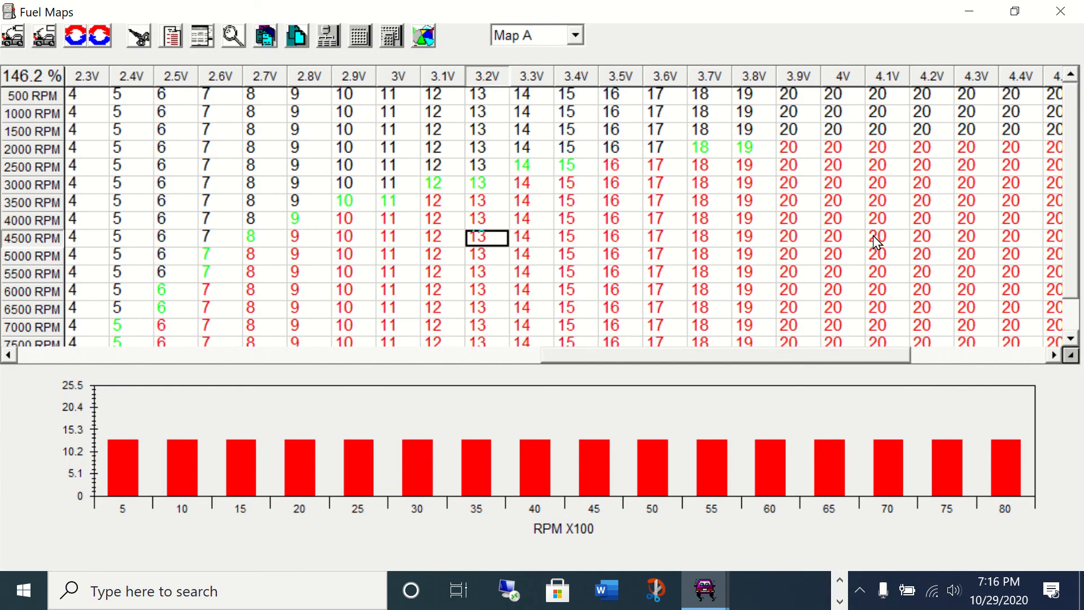
{"action": "left_click", "coordinate": [887, 310]}
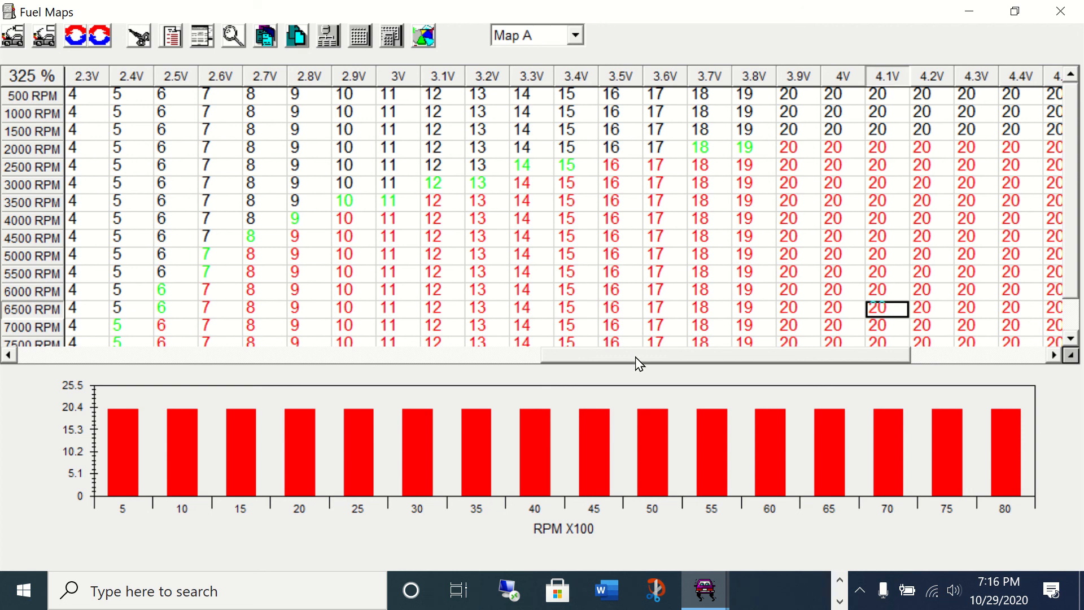
{"action": "left_click_drag", "start_coordinate": [639, 361], "coordinate": [581, 358]}
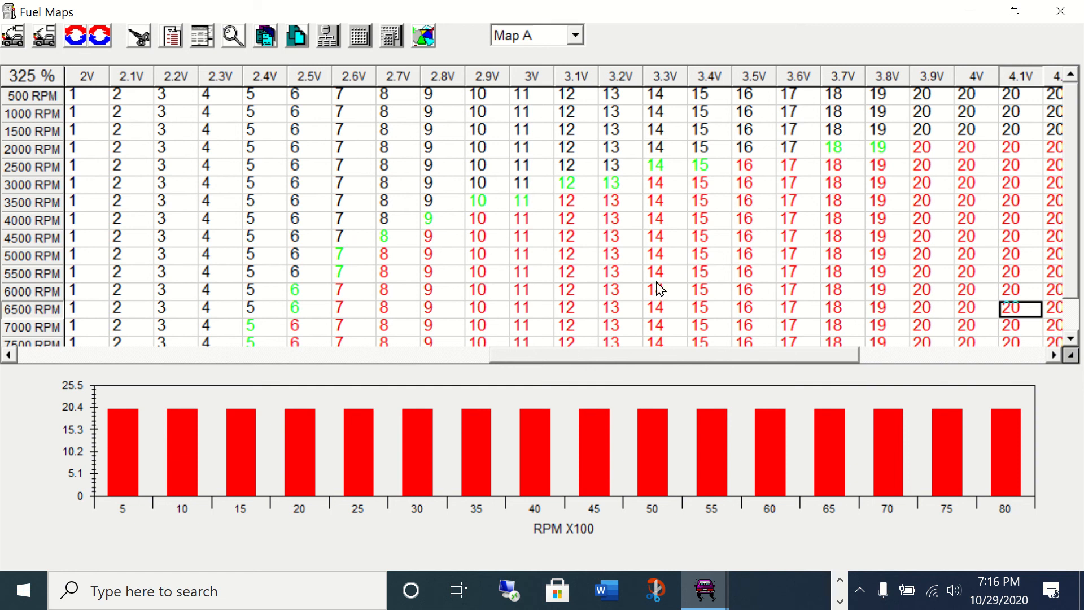
{"action": "left_click_drag", "start_coordinate": [695, 360], "coordinate": [665, 360]}
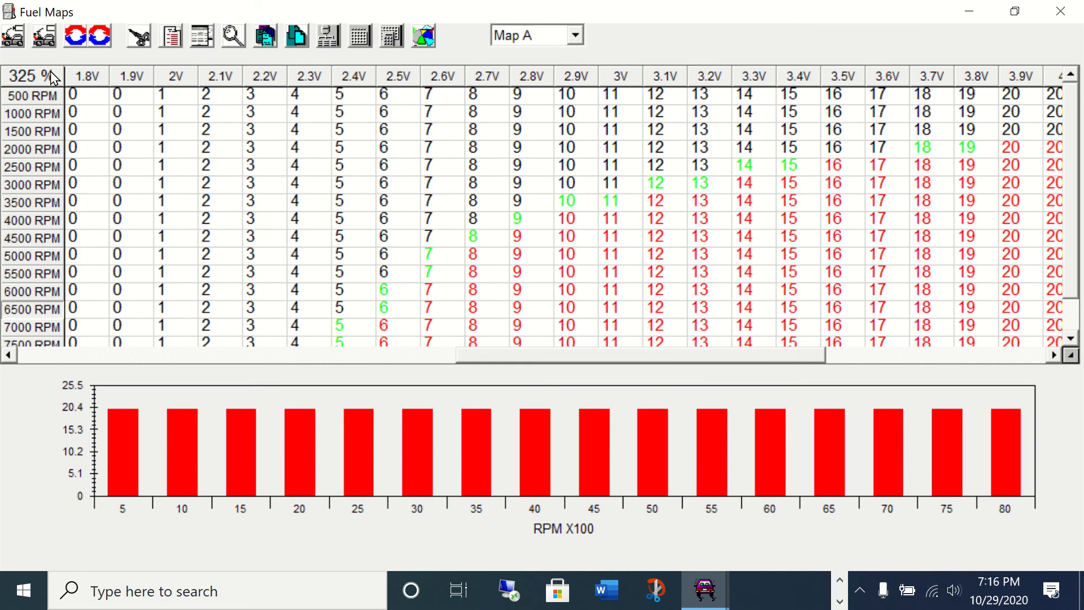
- Close the fuel maps, disconnect from the ECU, and close the You Gotta Try This customer file
{"action": "left_click", "coordinate": [1060, 12]}
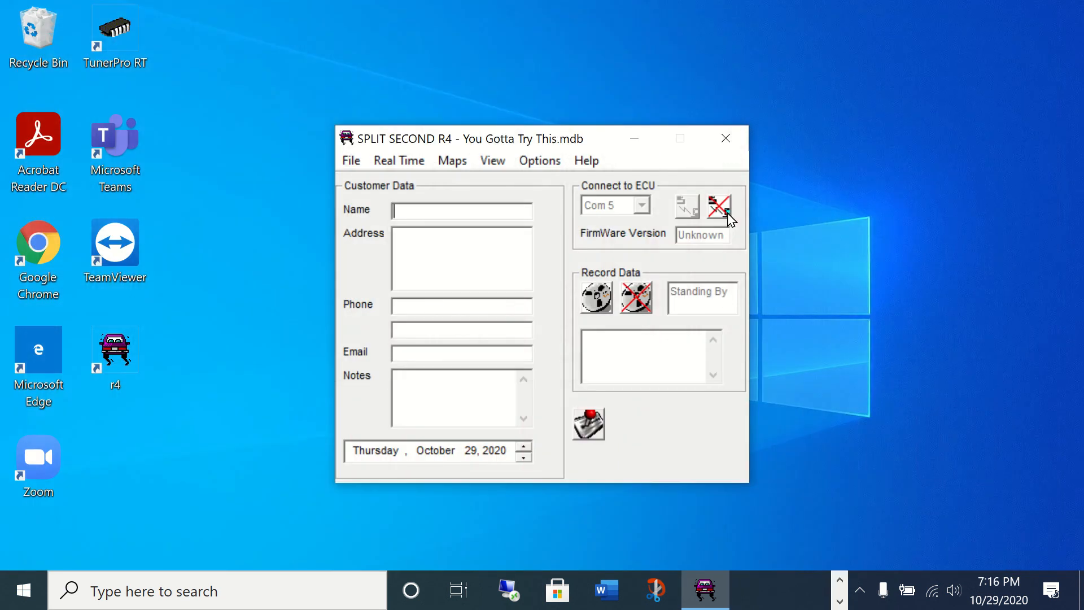
{"action": "left_click", "coordinate": [722, 214]}
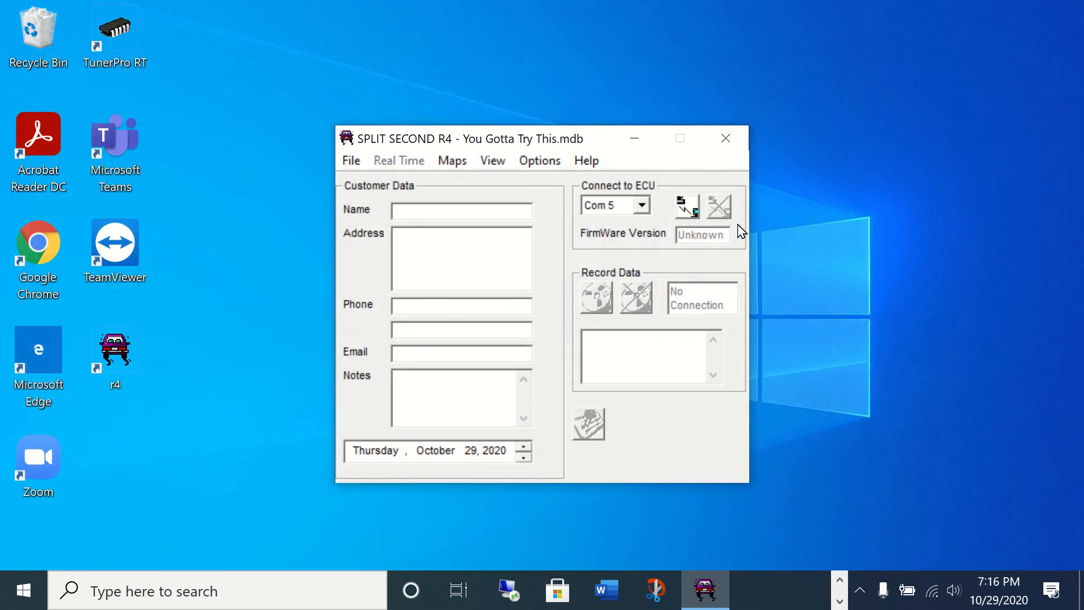
{"action": "left_click", "coordinate": [352, 161]}
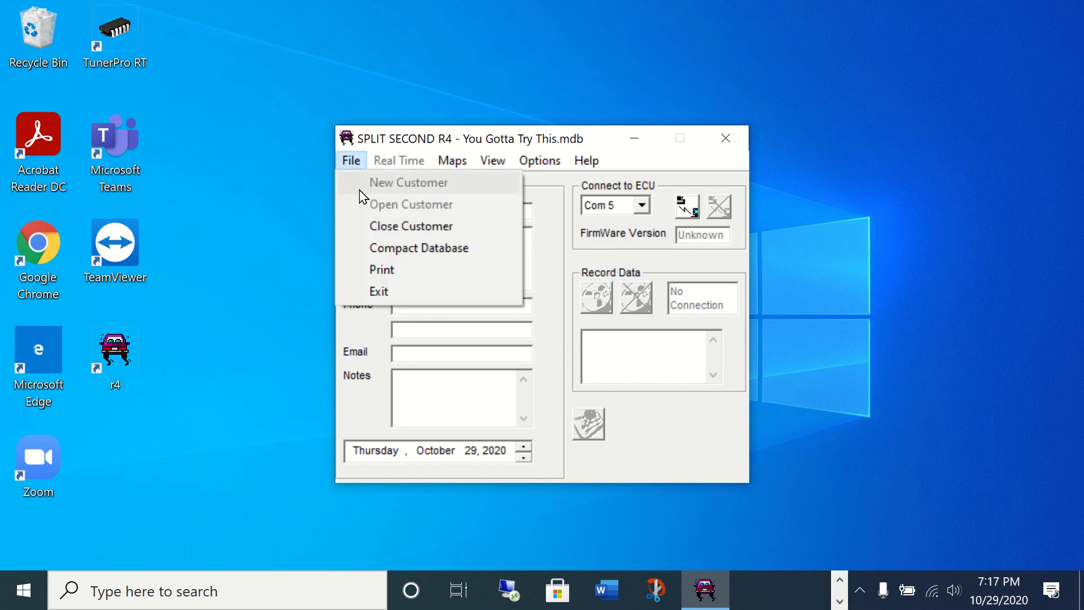
{"action": "left_click", "coordinate": [386, 225]}
- Check which customer databases are offered for opening in the R4 Controller folder, cancel, and exit the R4 program
{"action": "left_click", "coordinate": [352, 161]}
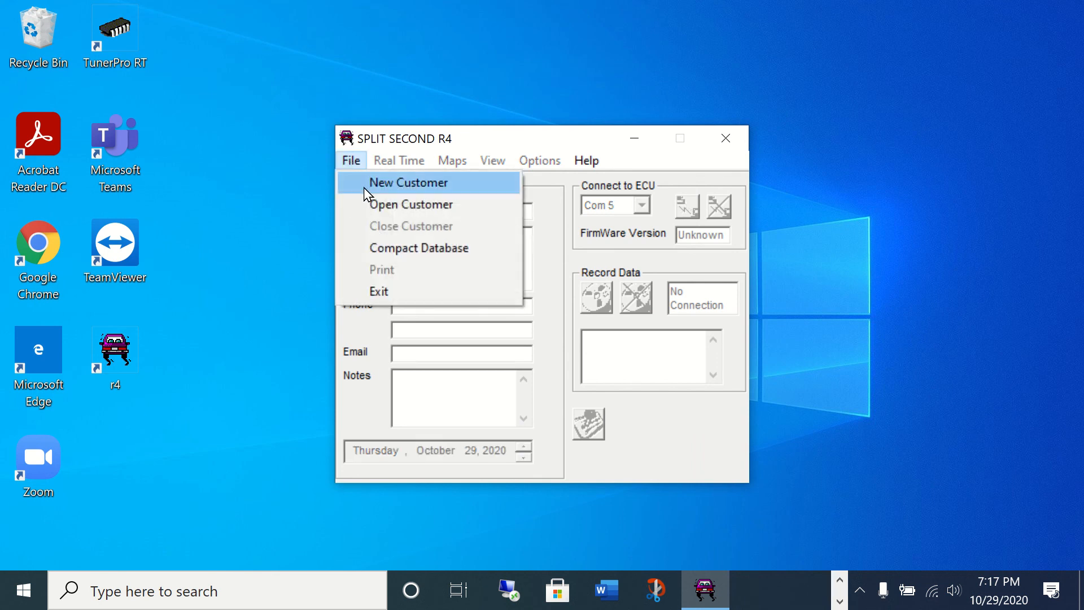
{"action": "left_click", "coordinate": [380, 201]}
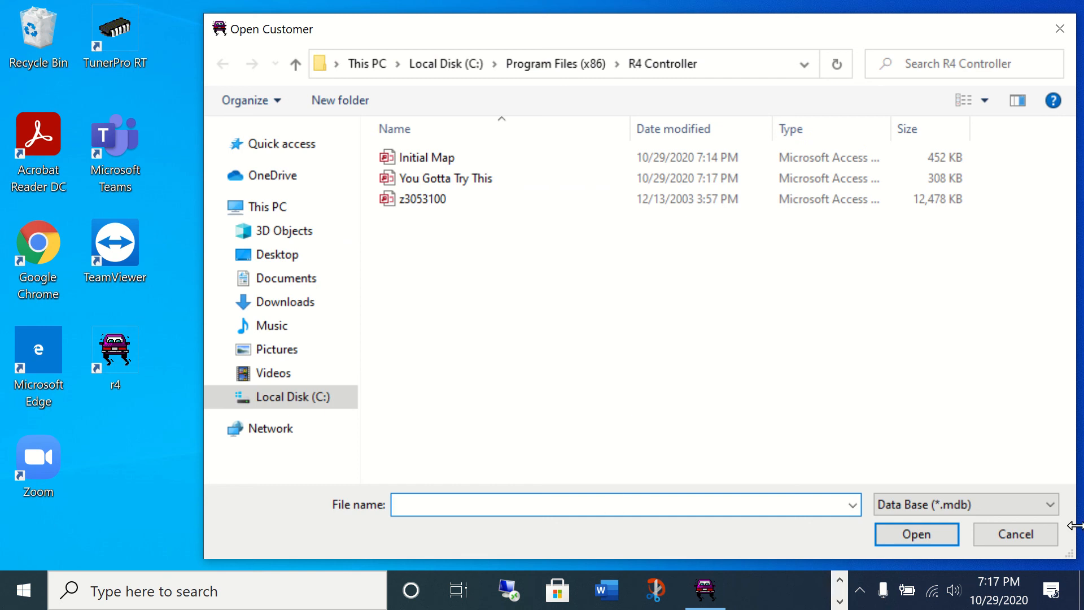
{"action": "left_click", "coordinate": [1015, 535]}
{"action": "left_click", "coordinate": [726, 138]}
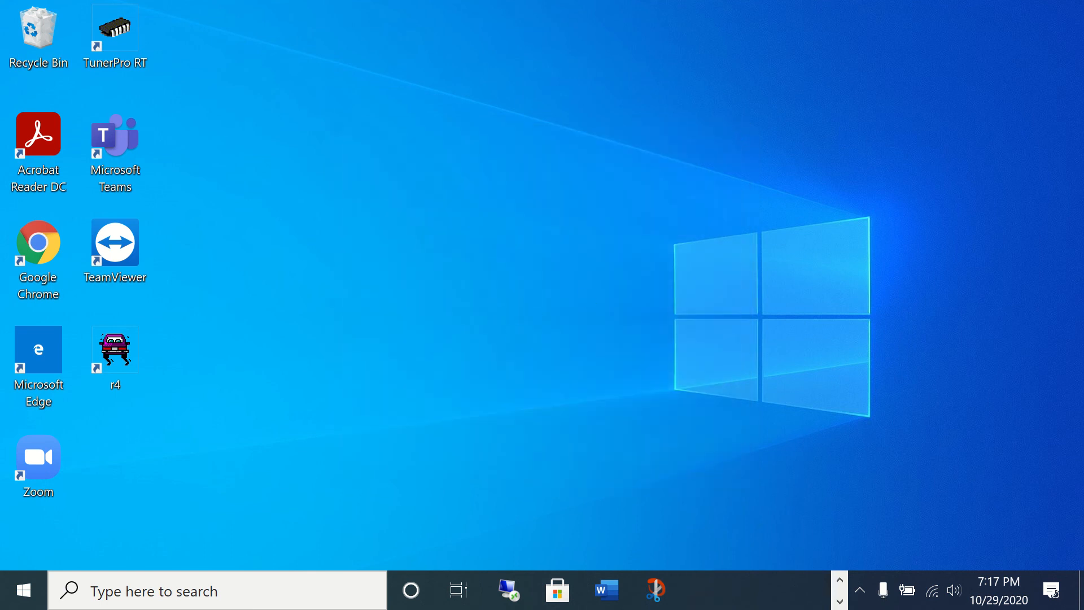
- In File Explorer, inspect the R4 Controller folder under Program Files (x86) on drive C and close the window
{"action": "left_click", "coordinate": [839, 581]}
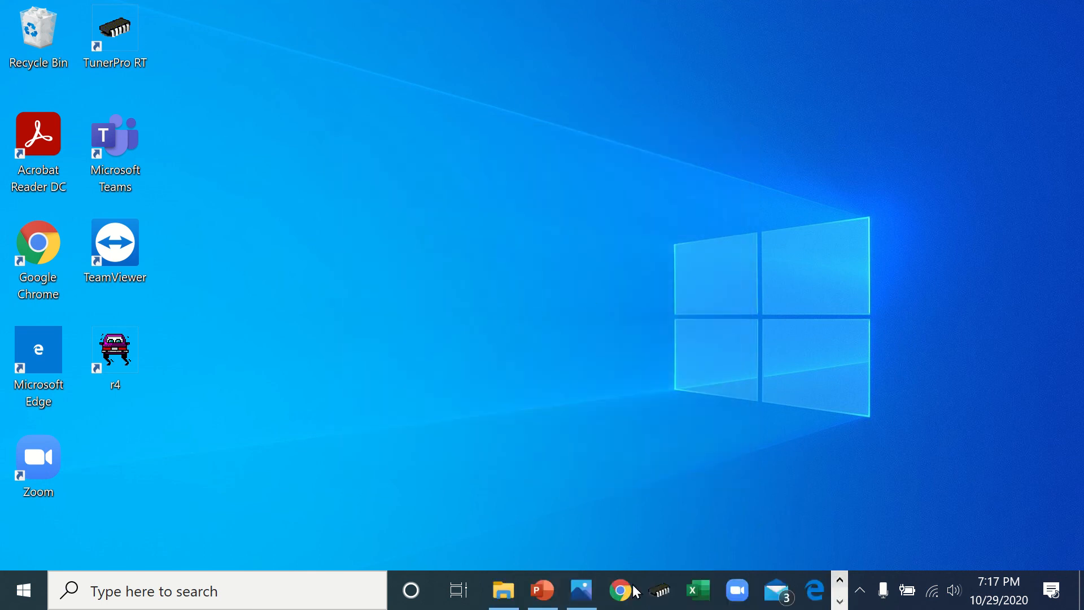
{"action": "left_click", "coordinate": [503, 590]}
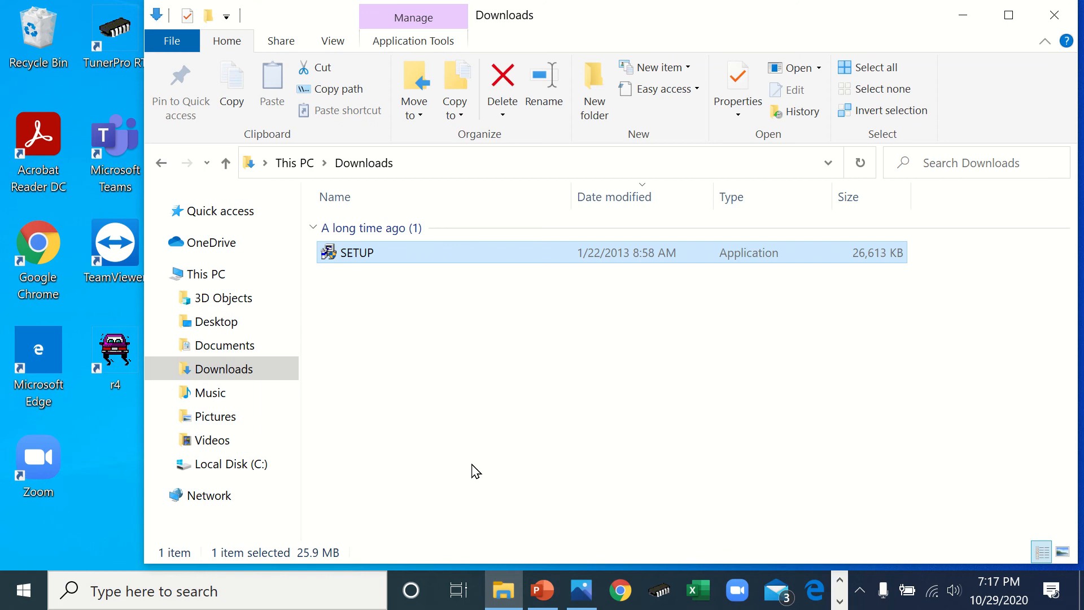
{"action": "left_click", "coordinate": [226, 467]}
{"action": "double_click", "coordinate": [411, 316]}
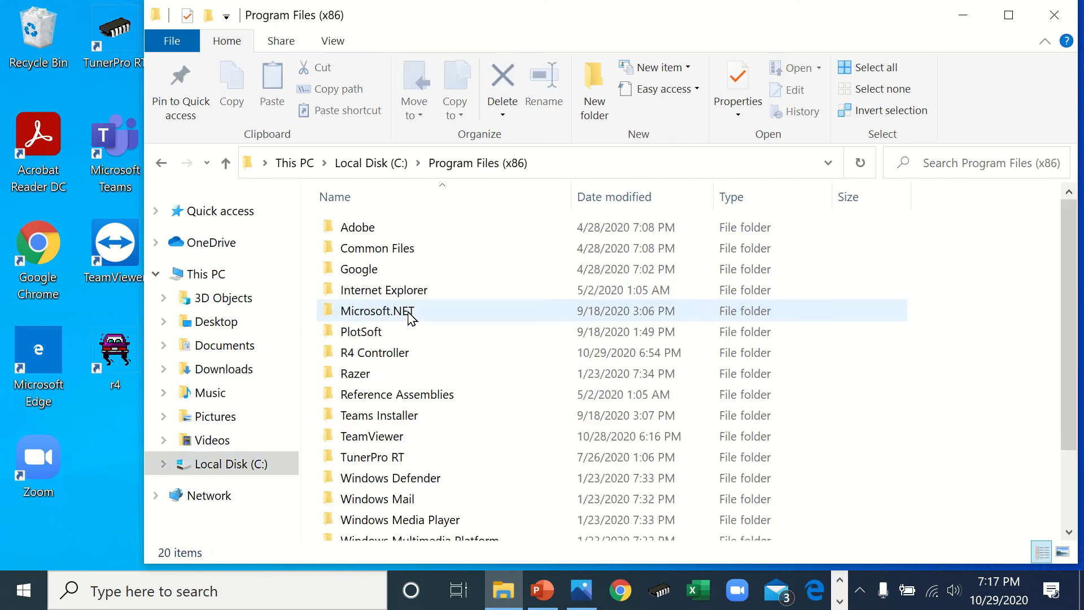
{"action": "double_click", "coordinate": [420, 357]}
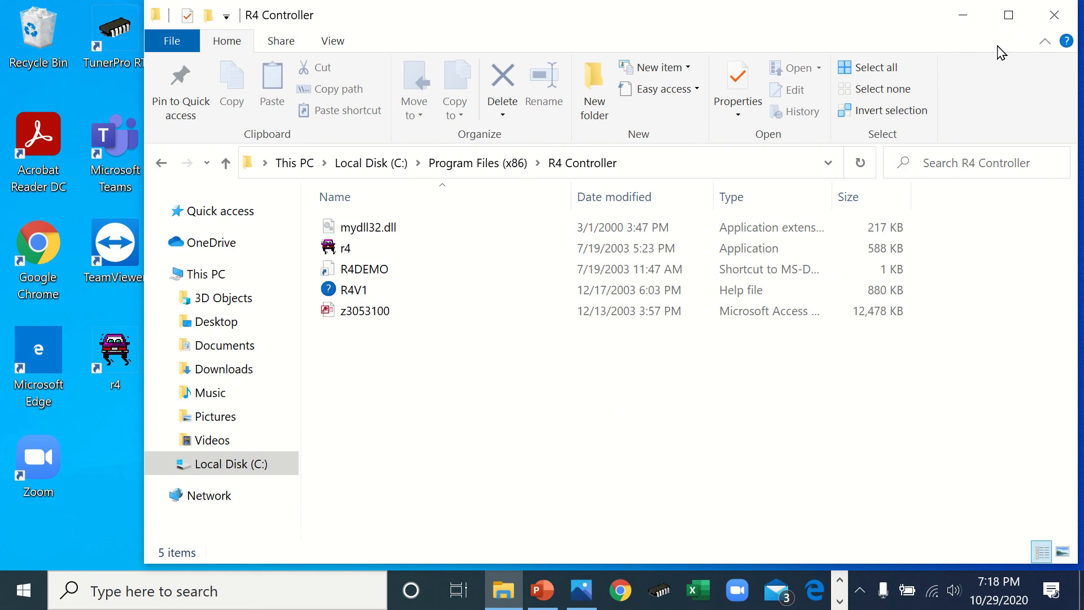
{"action": "left_click", "coordinate": [1054, 15]}
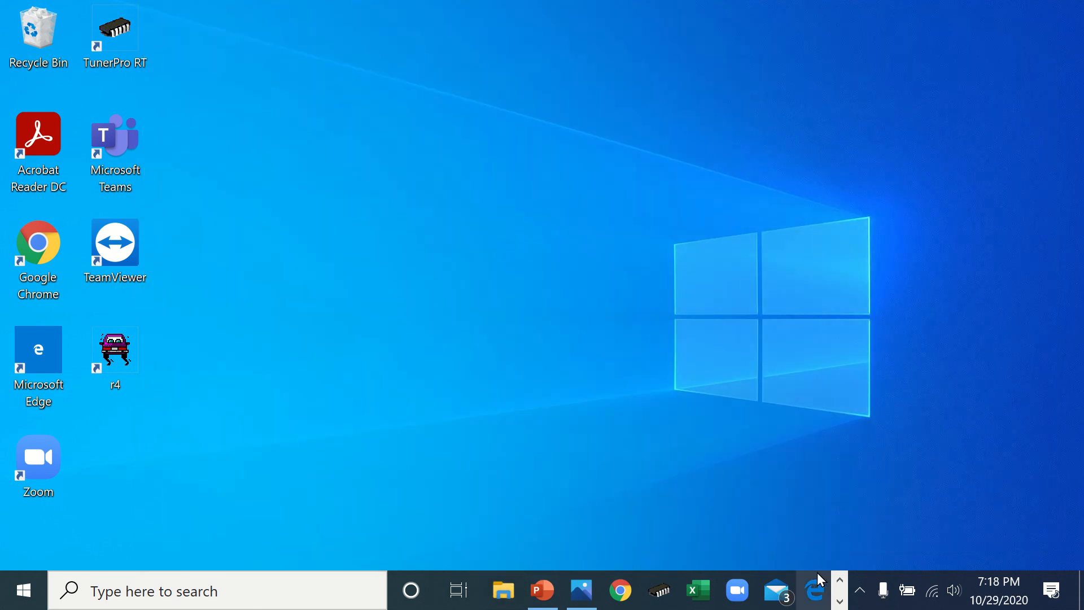
- Relaunch the R4 software, recheck the database files in the Open Customer dialog, and exit without opening one
{"action": "left_click", "coordinate": [841, 600]}
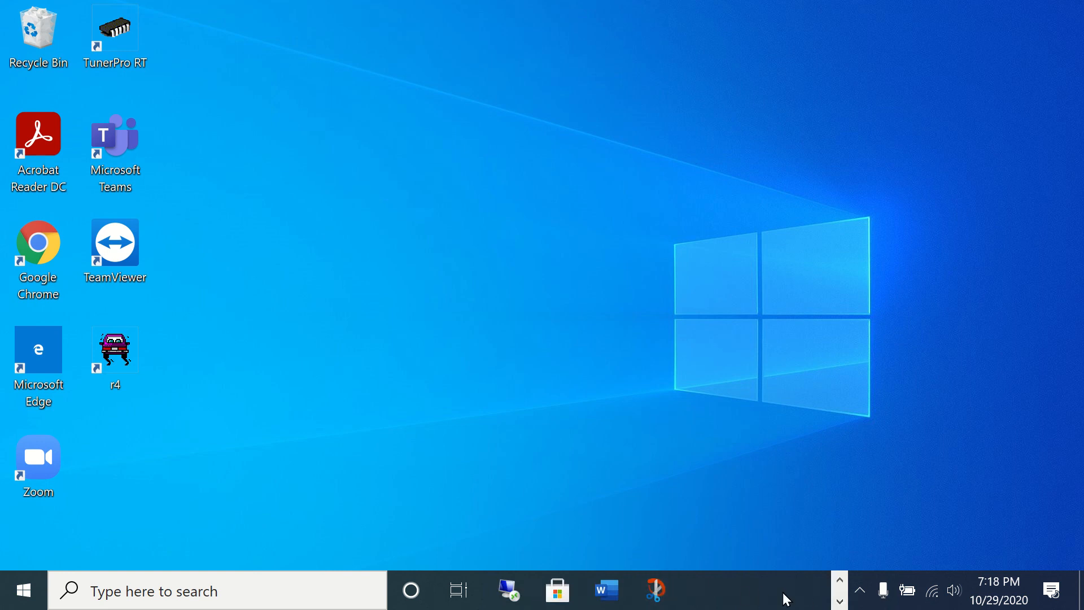
{"action": "left_click", "coordinate": [840, 579]}
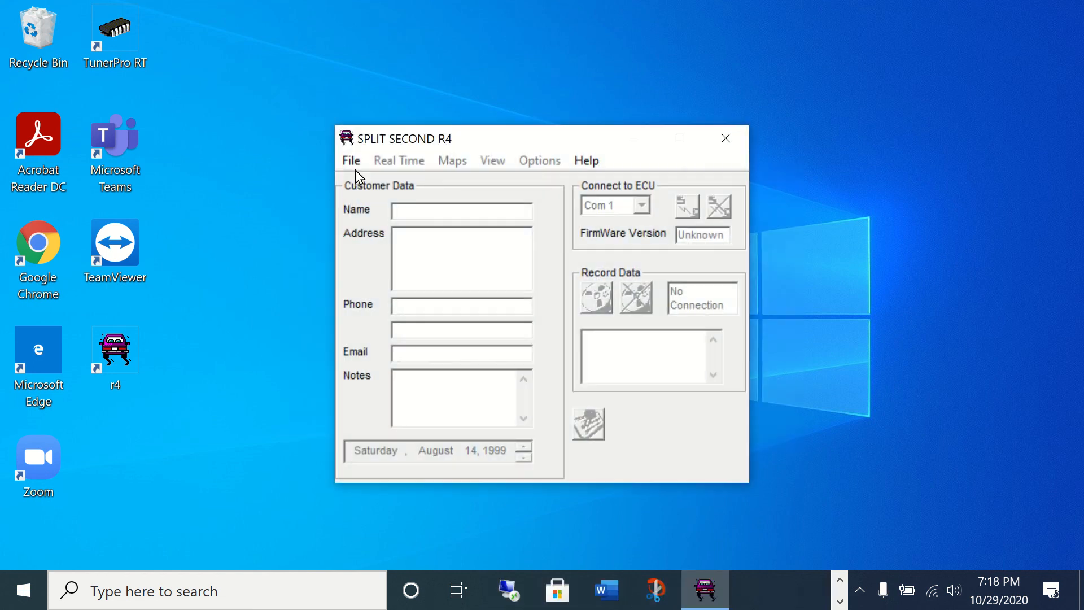
{"action": "left_click", "coordinate": [353, 162]}
{"action": "left_click", "coordinate": [381, 204]}
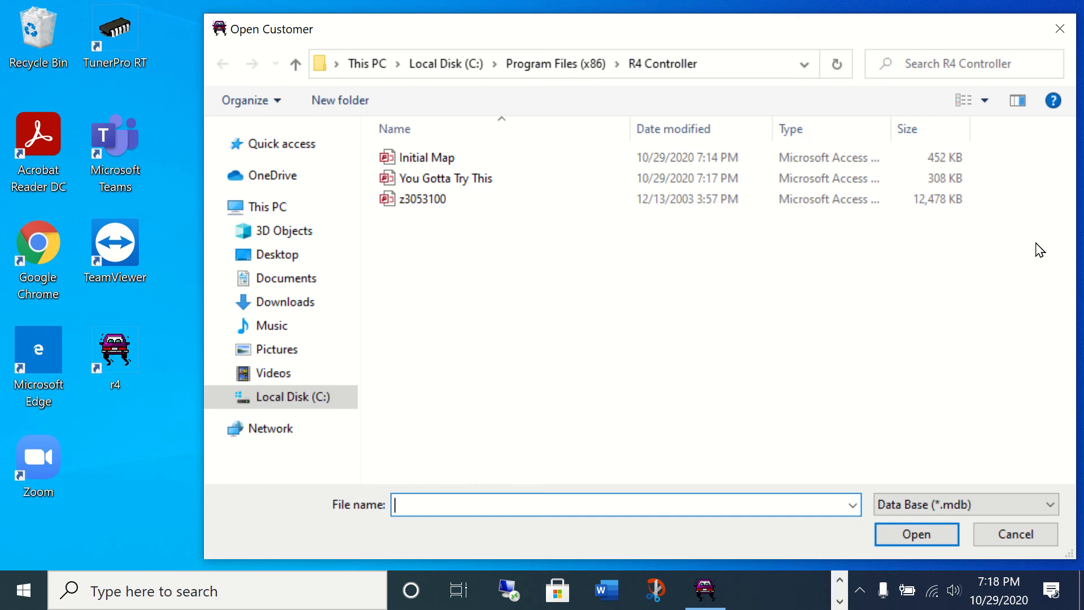
{"action": "left_click", "coordinate": [1060, 29]}
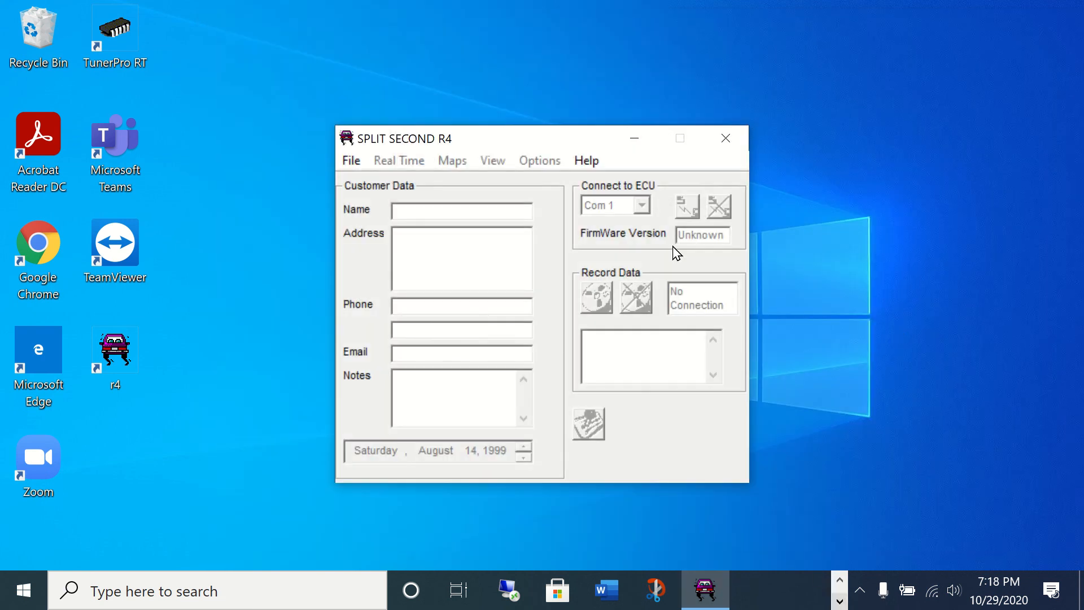
{"action": "left_click", "coordinate": [725, 137]}
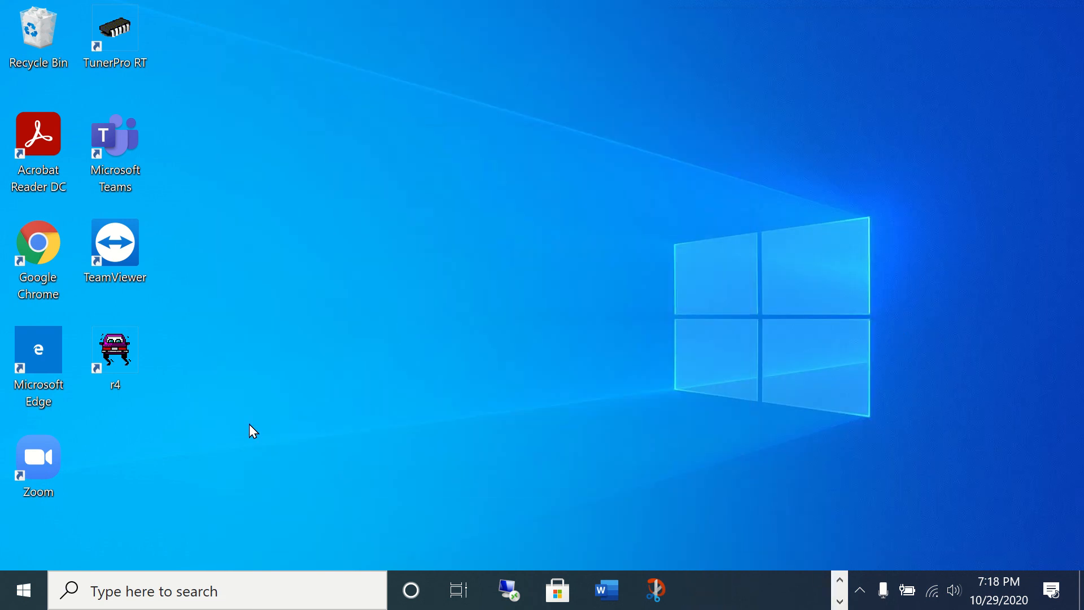
- In File Explorer, browse to the personal user folder under Users on drive C and select AppData
{"action": "left_click", "coordinate": [840, 579]}
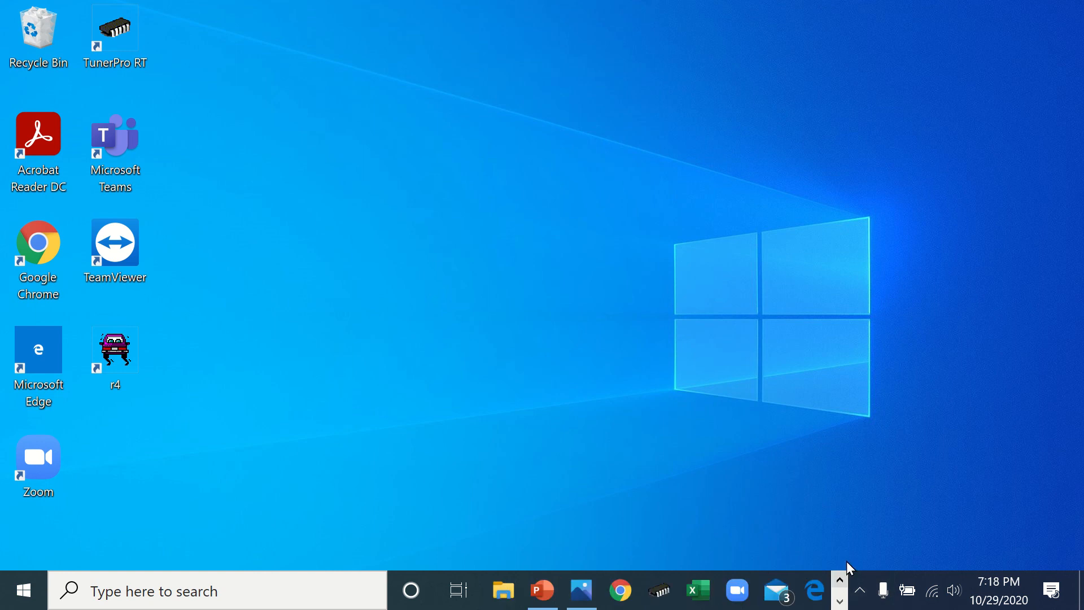
{"action": "left_click", "coordinate": [503, 589]}
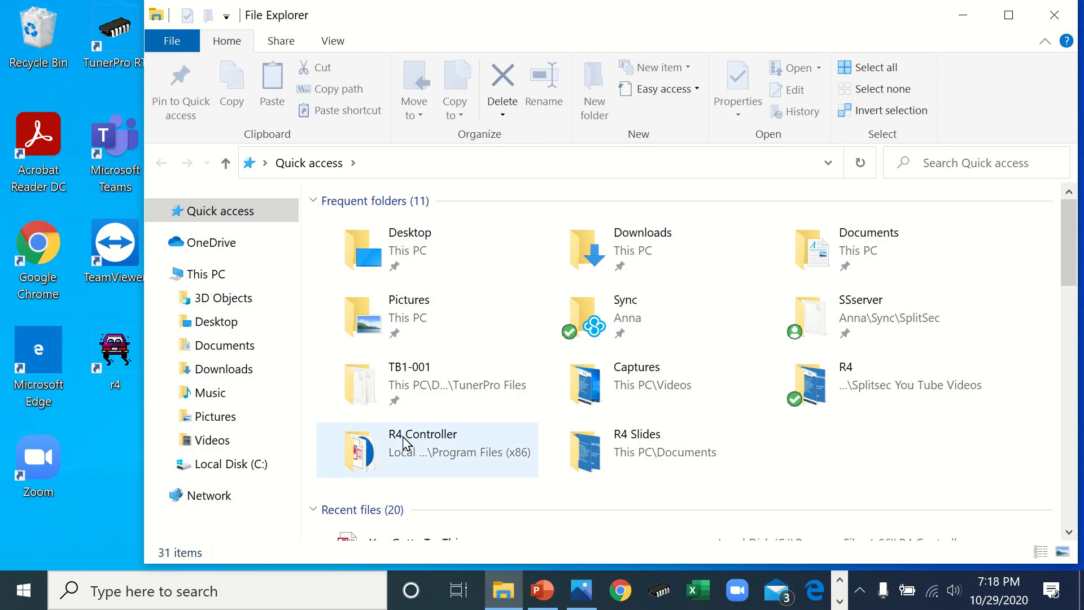
{"action": "left_click", "coordinate": [239, 470]}
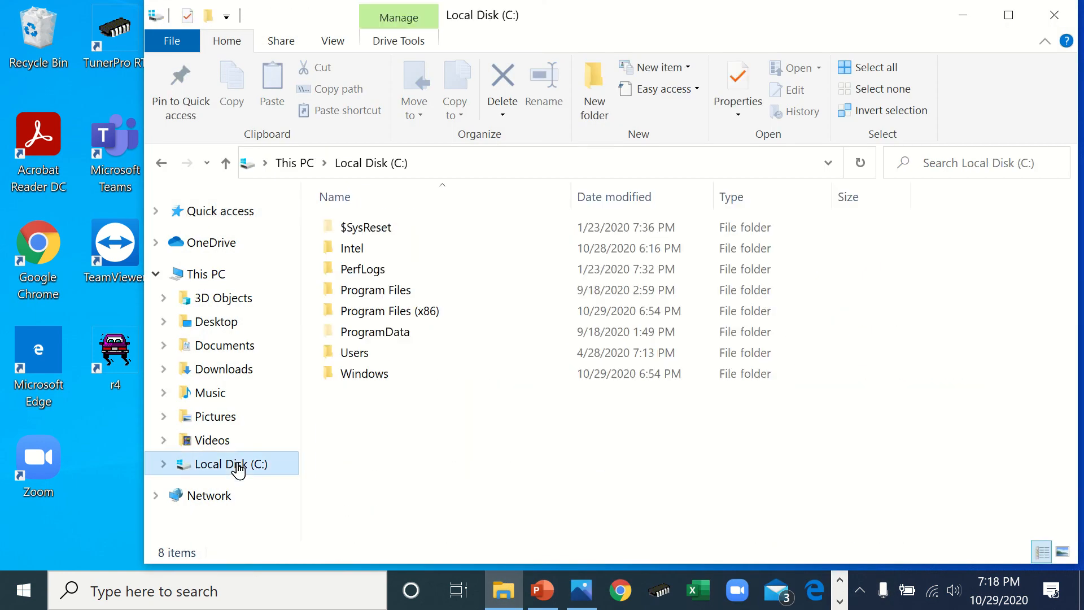
{"action": "double_click", "coordinate": [363, 354]}
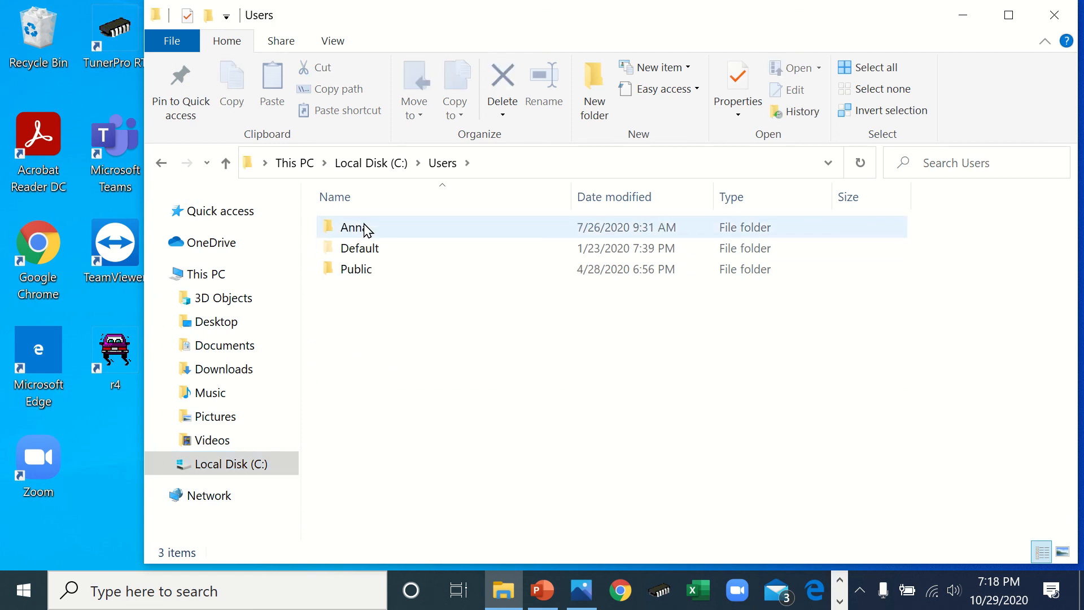
{"action": "double_click", "coordinate": [371, 229]}
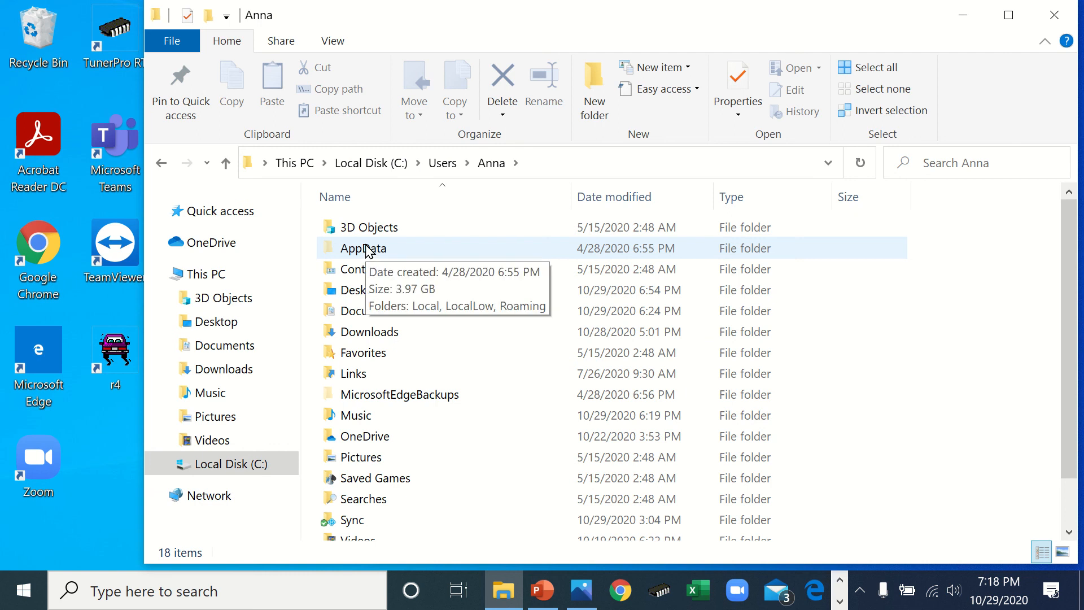
{"action": "left_click", "coordinate": [369, 250]}
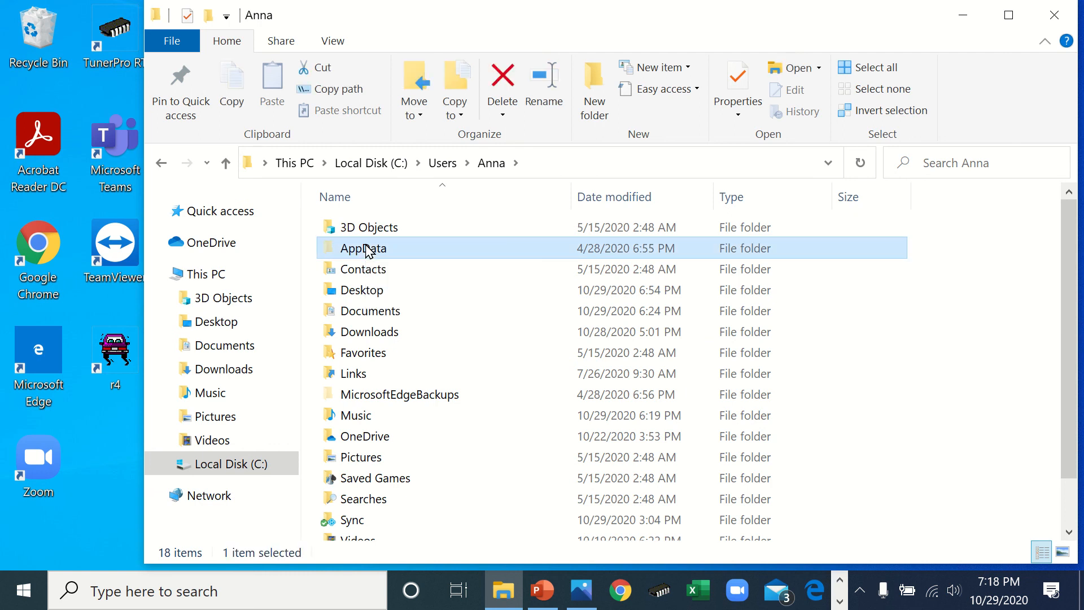
- Turn the display of hidden items off and back on in the user folder to demonstrate its effect on AppData
{"action": "left_click", "coordinate": [346, 40]}
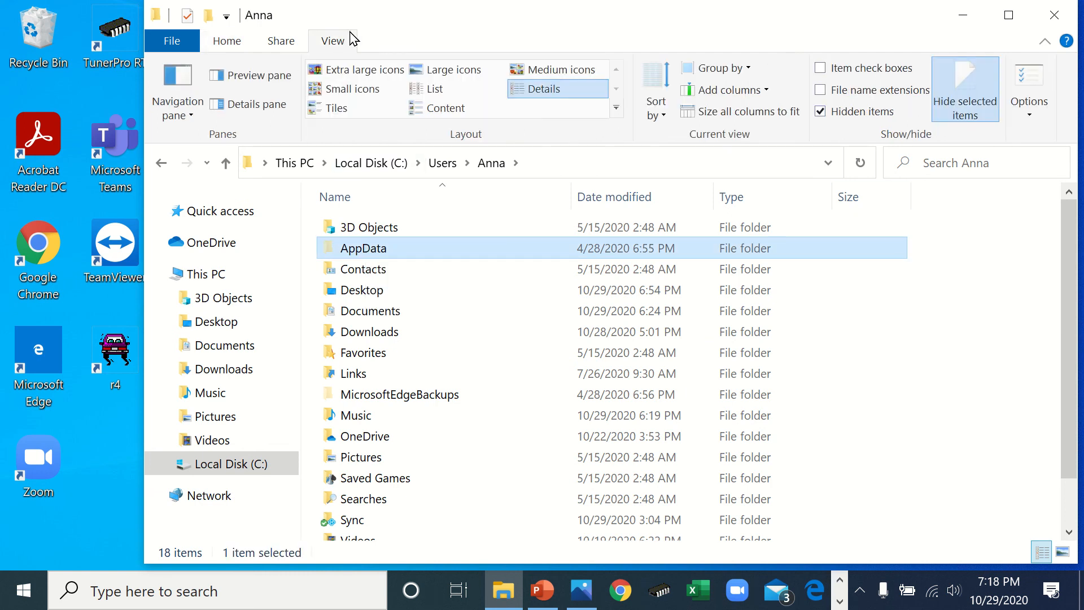
{"action": "left_click", "coordinate": [823, 113]}
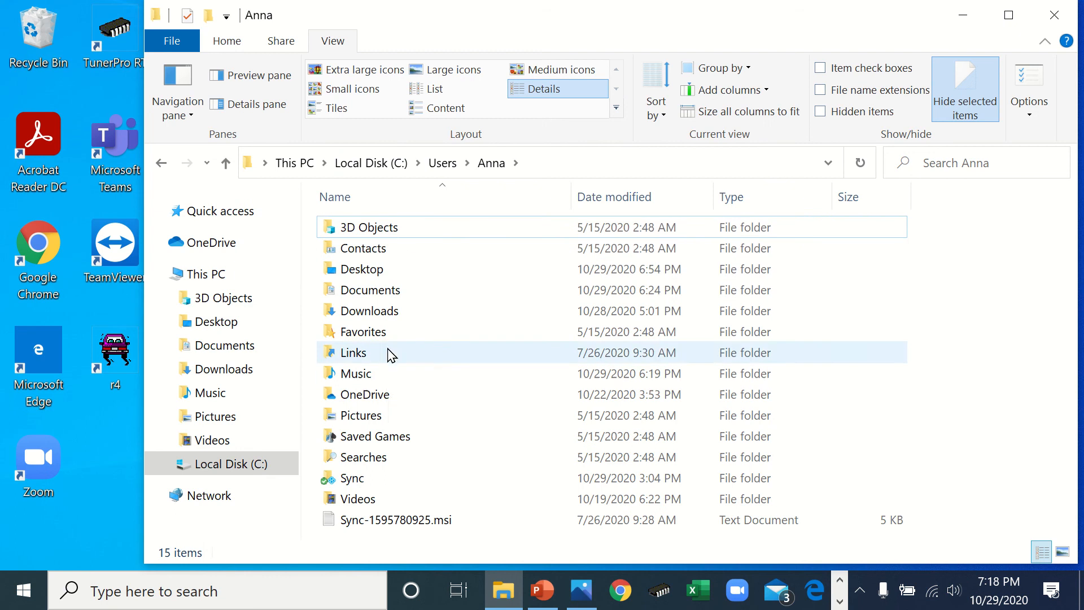
{"action": "left_click", "coordinate": [225, 44]}
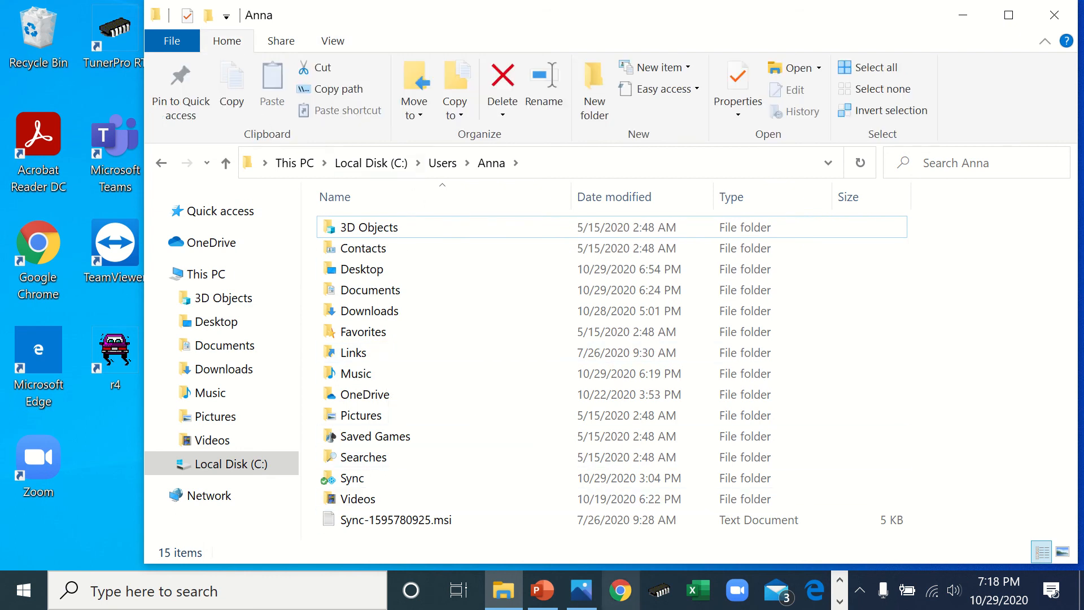
{"action": "left_click", "coordinate": [340, 46]}
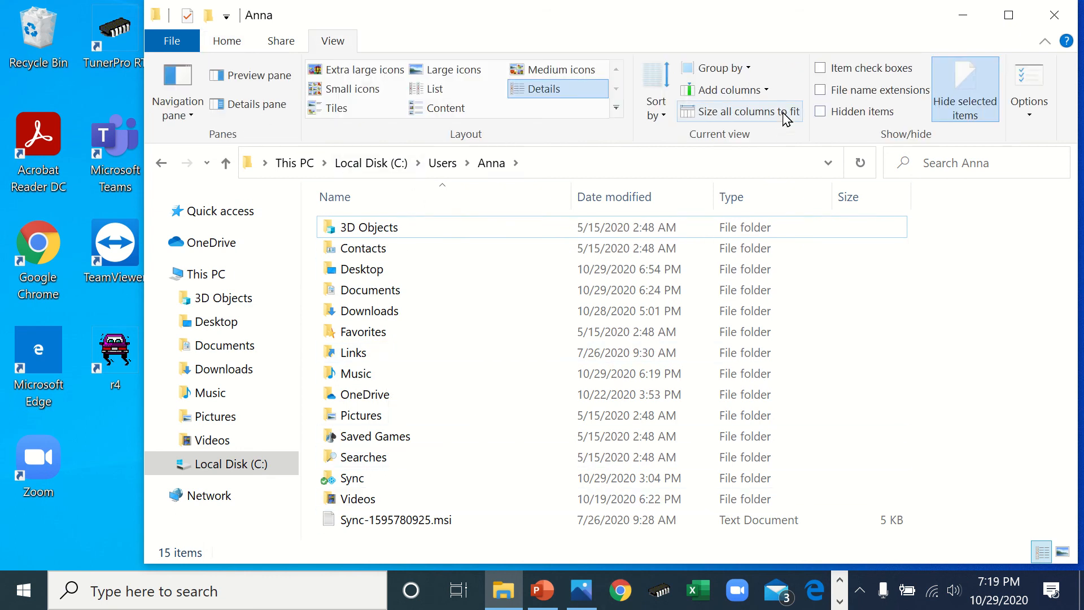
{"action": "left_click", "coordinate": [822, 112]}
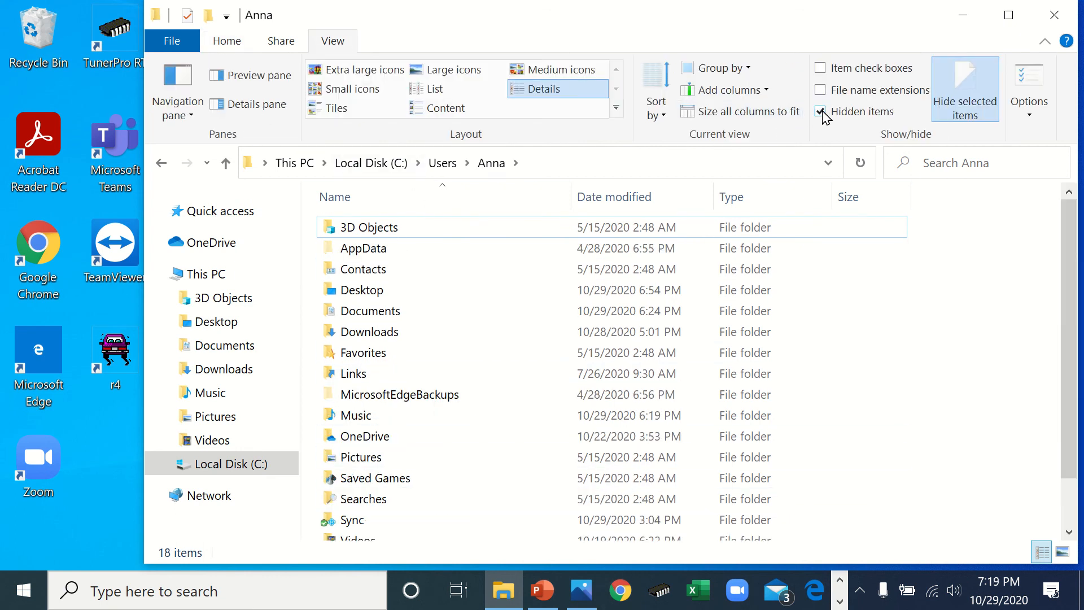
- Inspect the customer databases in AppData\Local\VirtualStore\Program Files (x86)\R4 Controller and close the window
{"action": "double_click", "coordinate": [383, 250]}
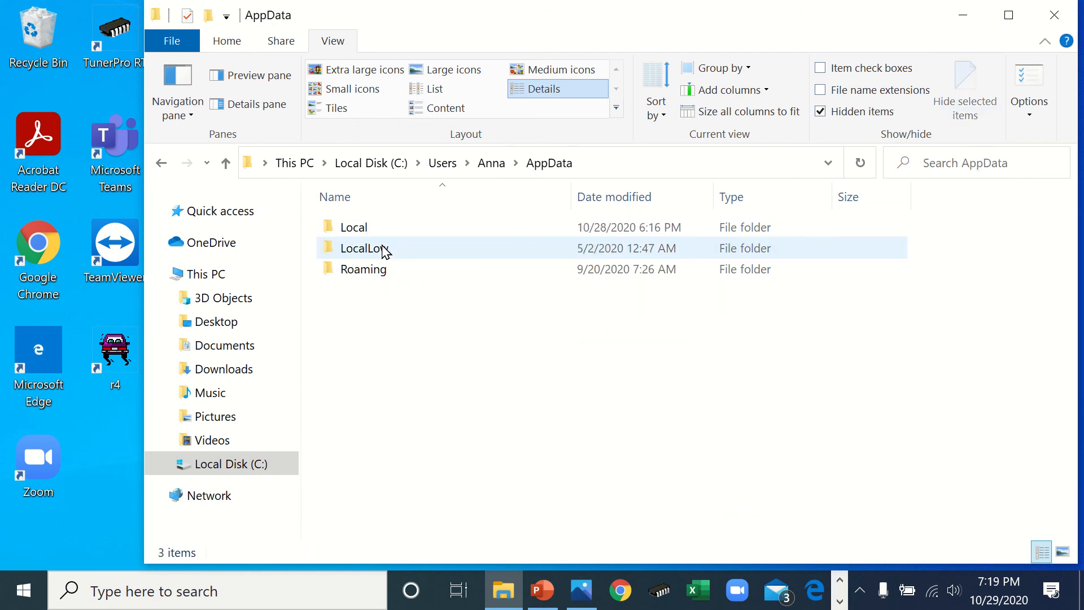
{"action": "double_click", "coordinate": [381, 232]}
{"action": "scroll", "coordinate": [455, 438], "scroll_direction": "down", "scroll_amount": 3}
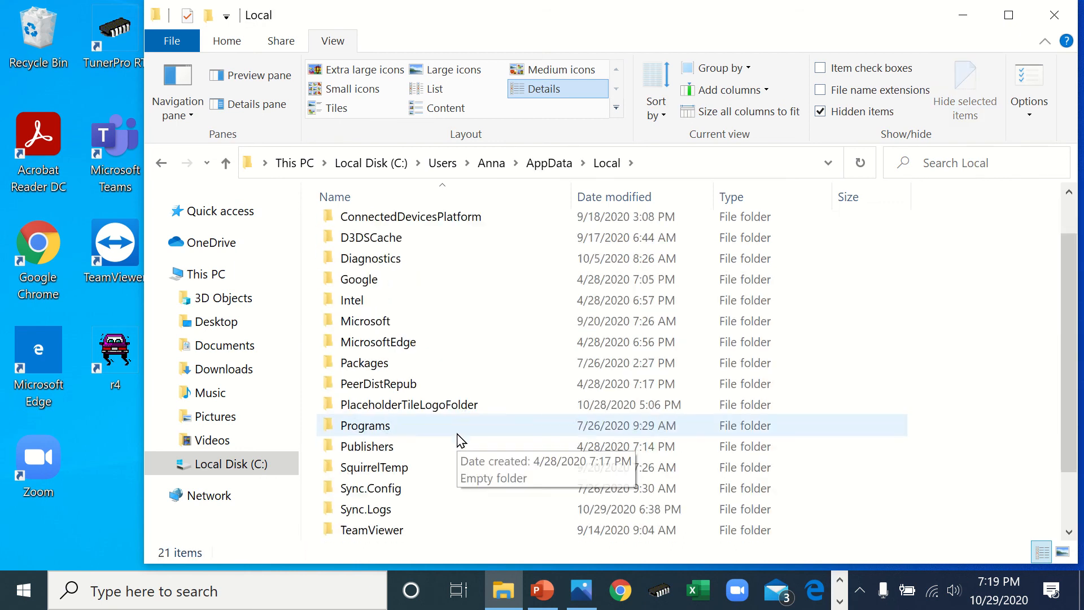
{"action": "double_click", "coordinate": [422, 511]}
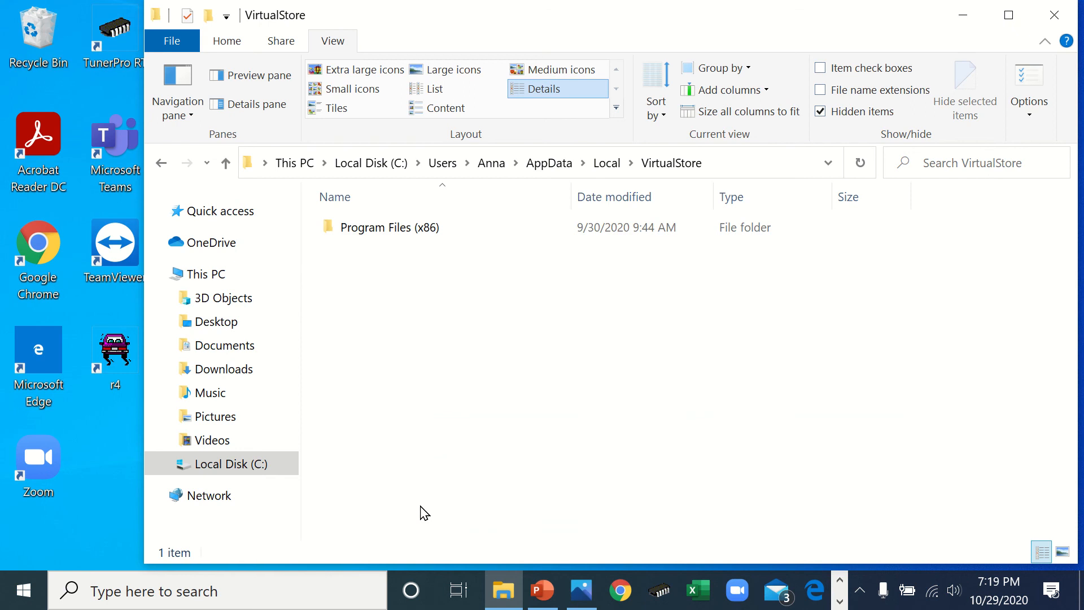
{"action": "double_click", "coordinate": [404, 231]}
{"action": "double_click", "coordinate": [403, 232]}
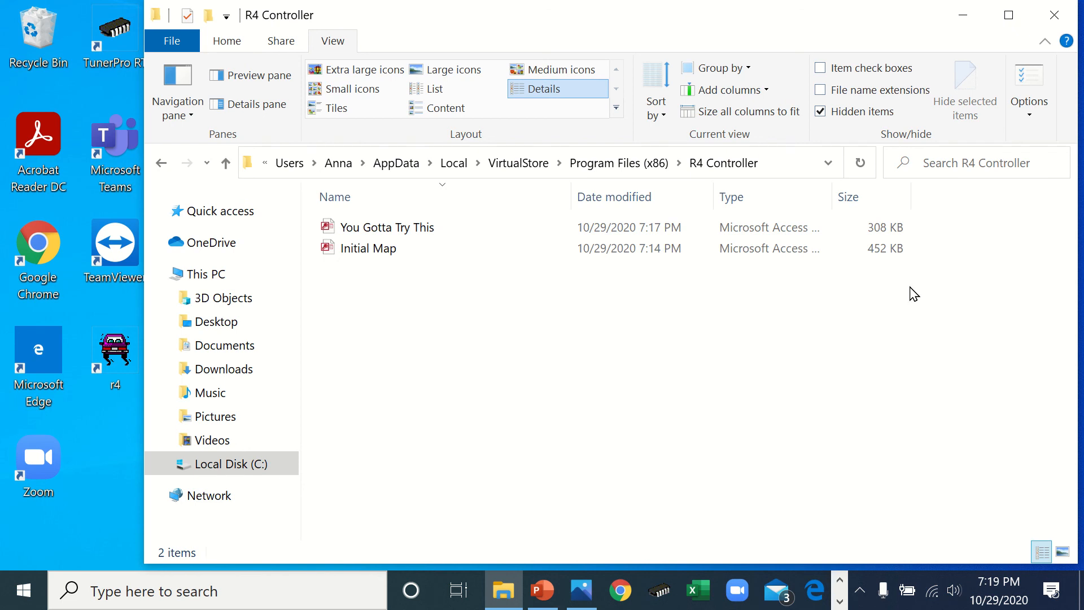
{"action": "left_click", "coordinate": [1054, 19]}
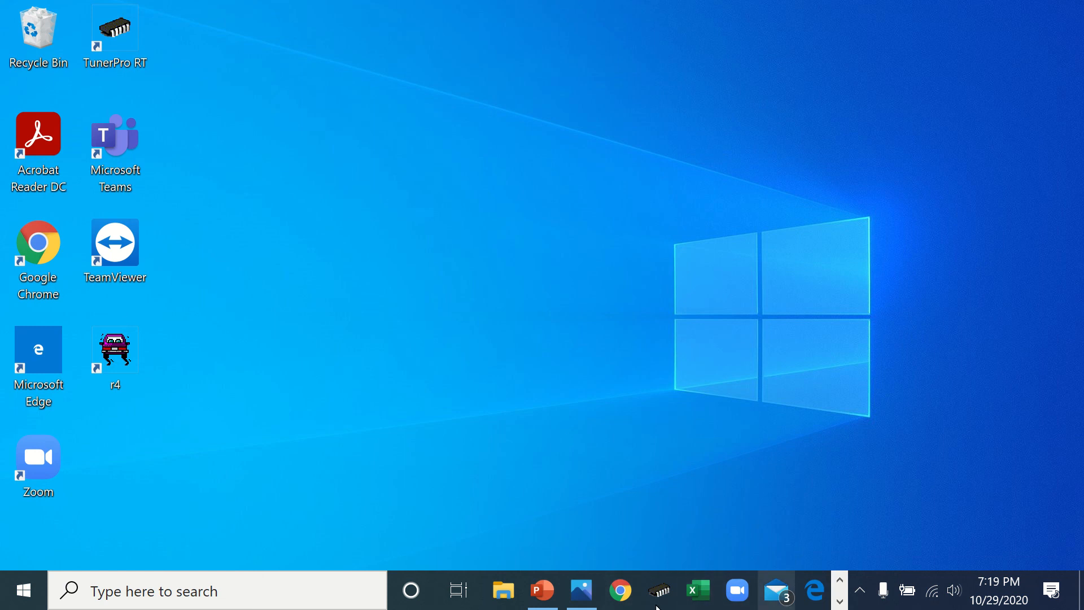
- Switch to Photos and advance to the 6 Thanks for Watching.jpg slide
{"action": "left_click", "coordinate": [582, 590]}
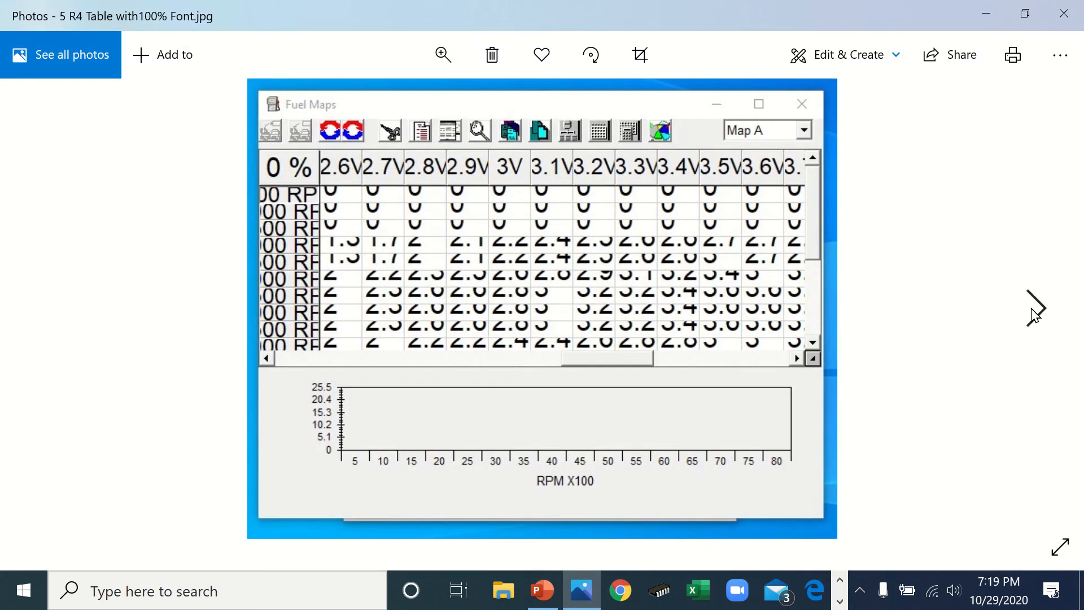
{"action": "left_click", "coordinate": [1037, 308]}
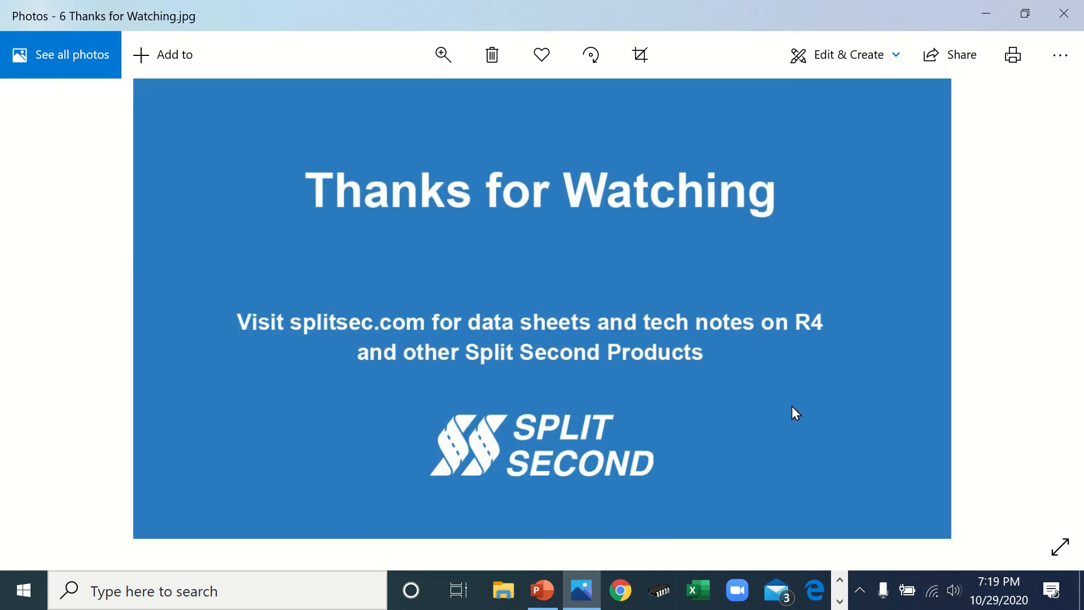